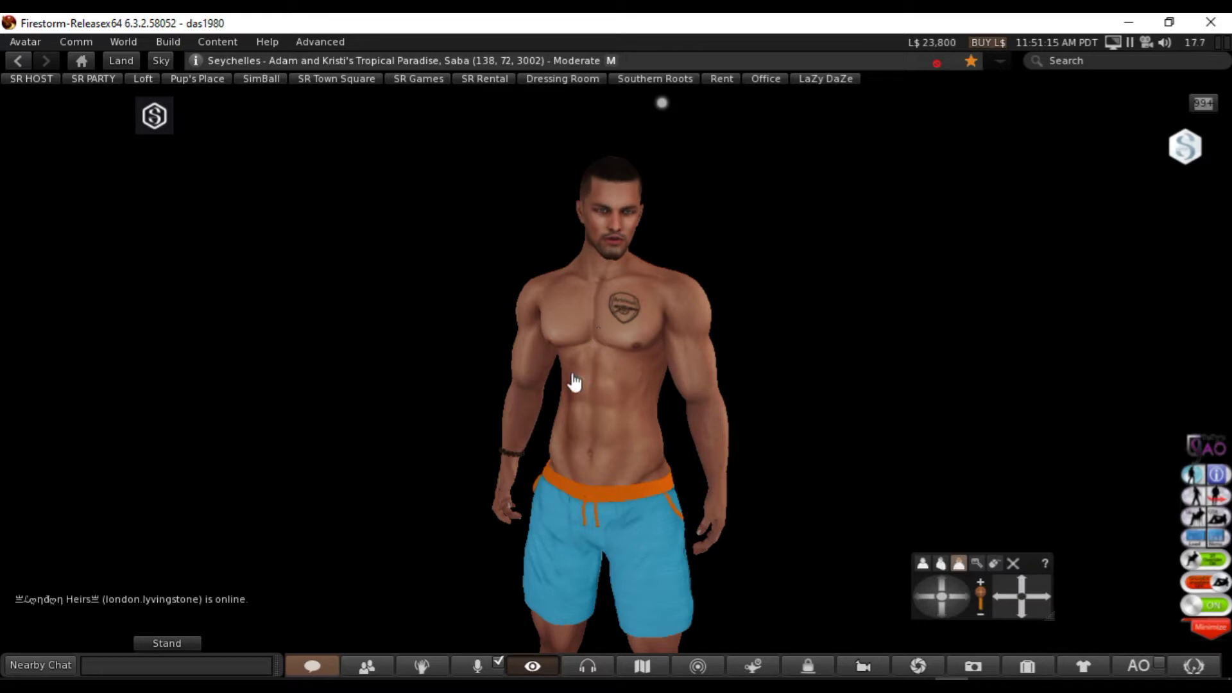
- Review the general graphics settings of the Default preset in the preferences, then minimize them
mouse_move(589, 401)
alt+mouse_down()
mouse_move(589, 577)
mouse_move(616, 501)
mouse_move(616, 401)
mouse_move(501, 398)
mouse_move(603, 399)
mouse_move(606, 340)
mouse_move(606, 391)
alt+mouse_up()
alt+drag(635, 322, 635, 327)
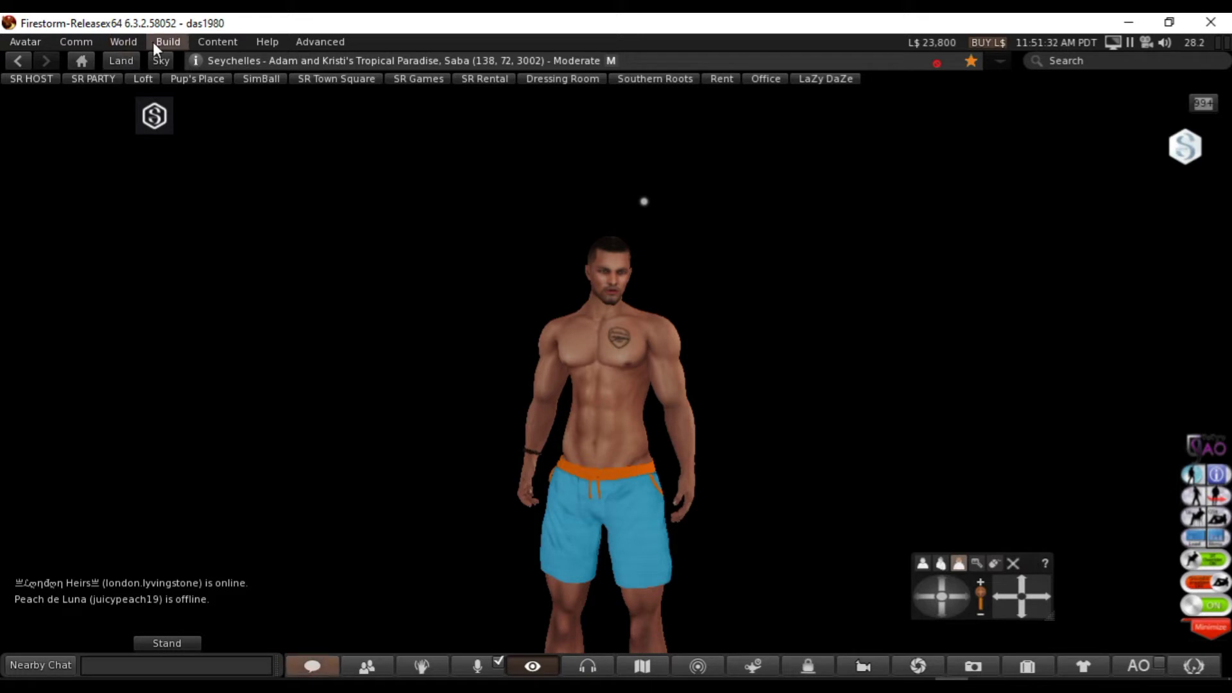
mouse_move(1115, 44)
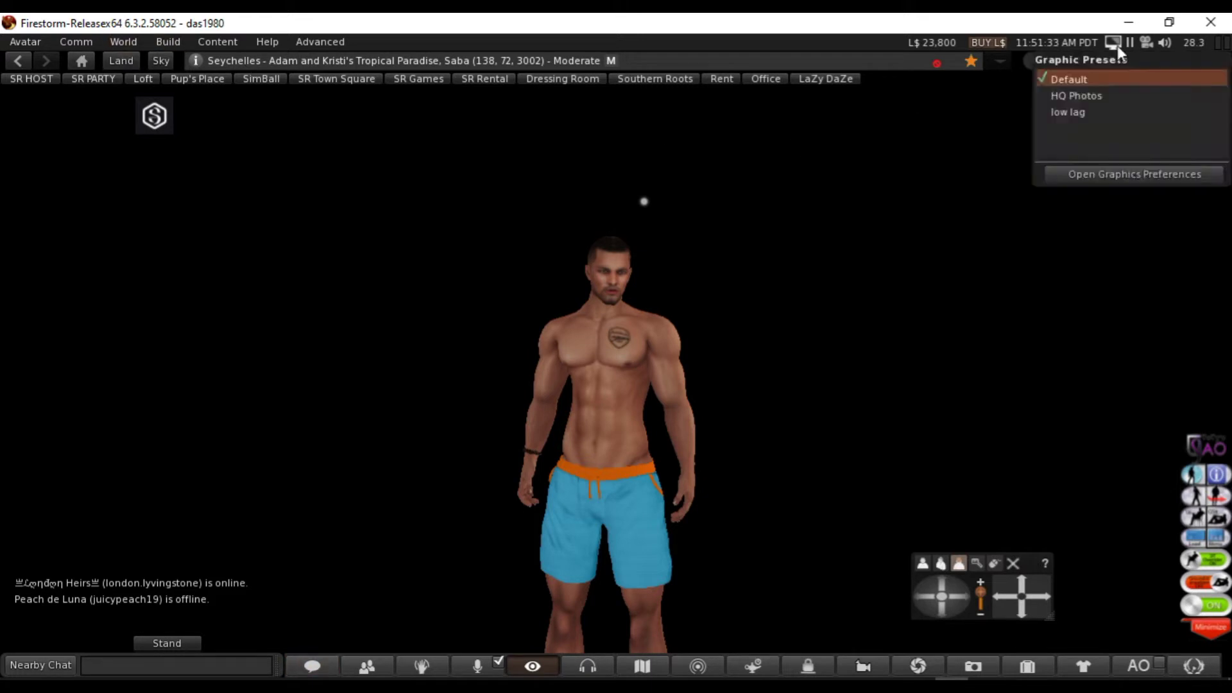
click(1120, 176)
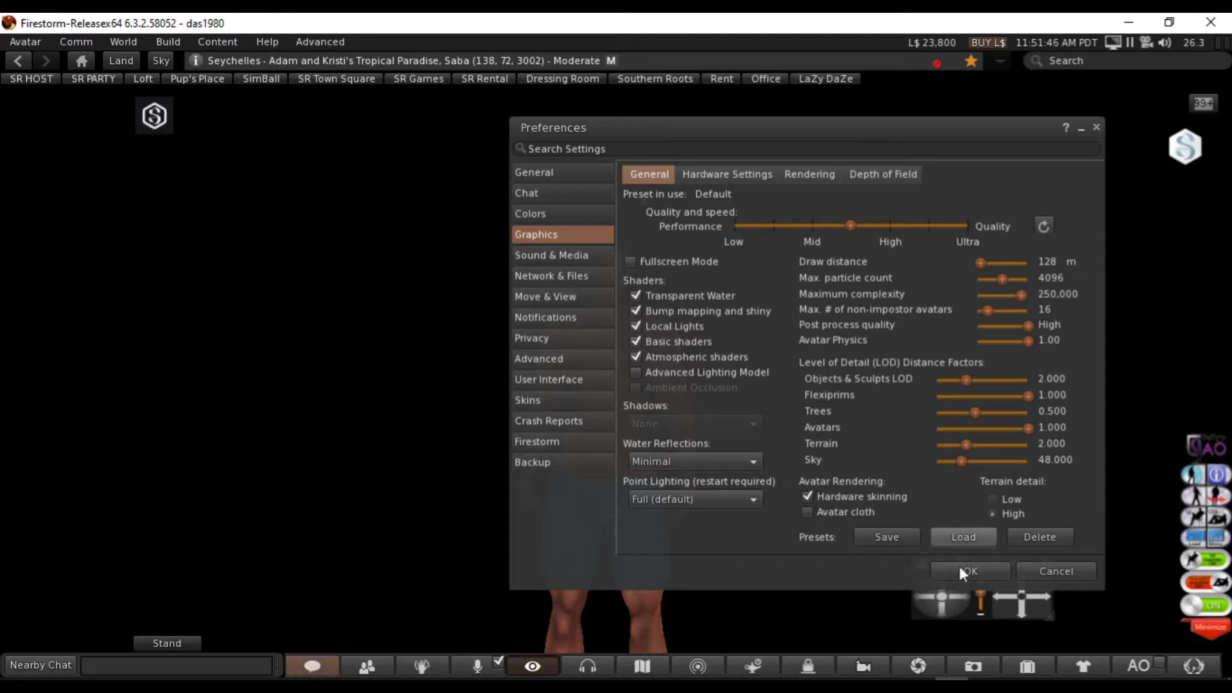
click(1081, 129)
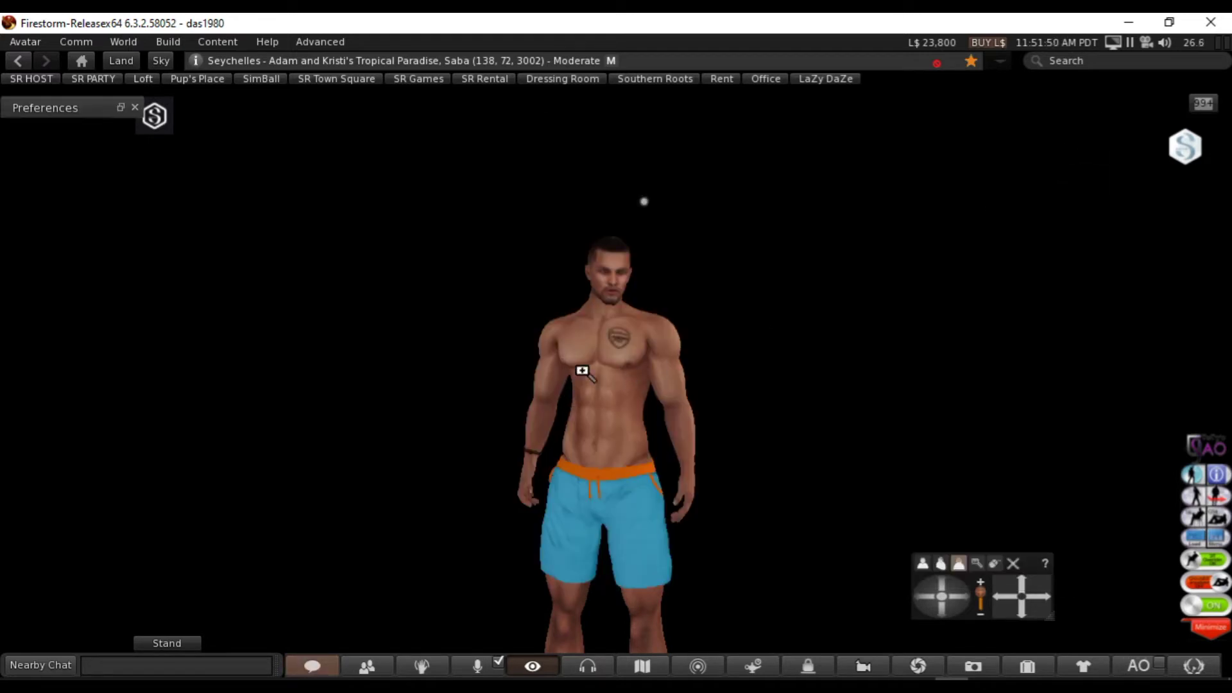
- Create a box prim beside the avatar and position the build window clear of the avatar
mouse_move(619, 361)
alt+mouse_down()
mouse_move(619, 314)
mouse_move(619, 361)
alt+mouse_up()
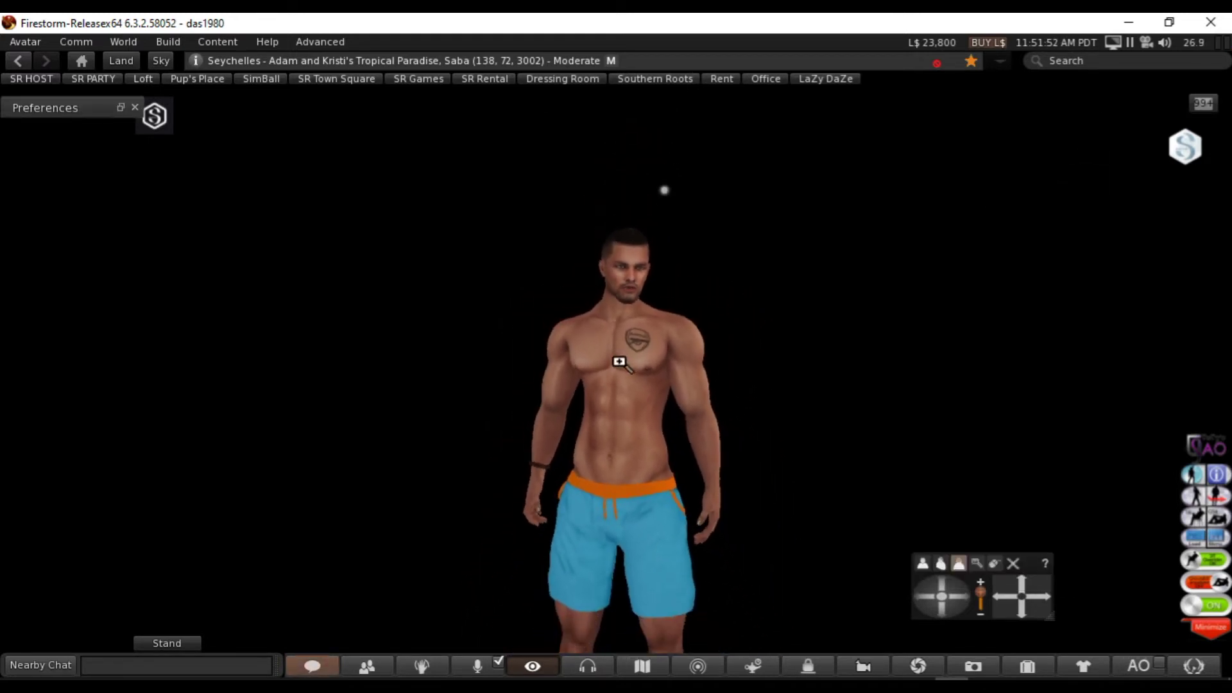
click(171, 41)
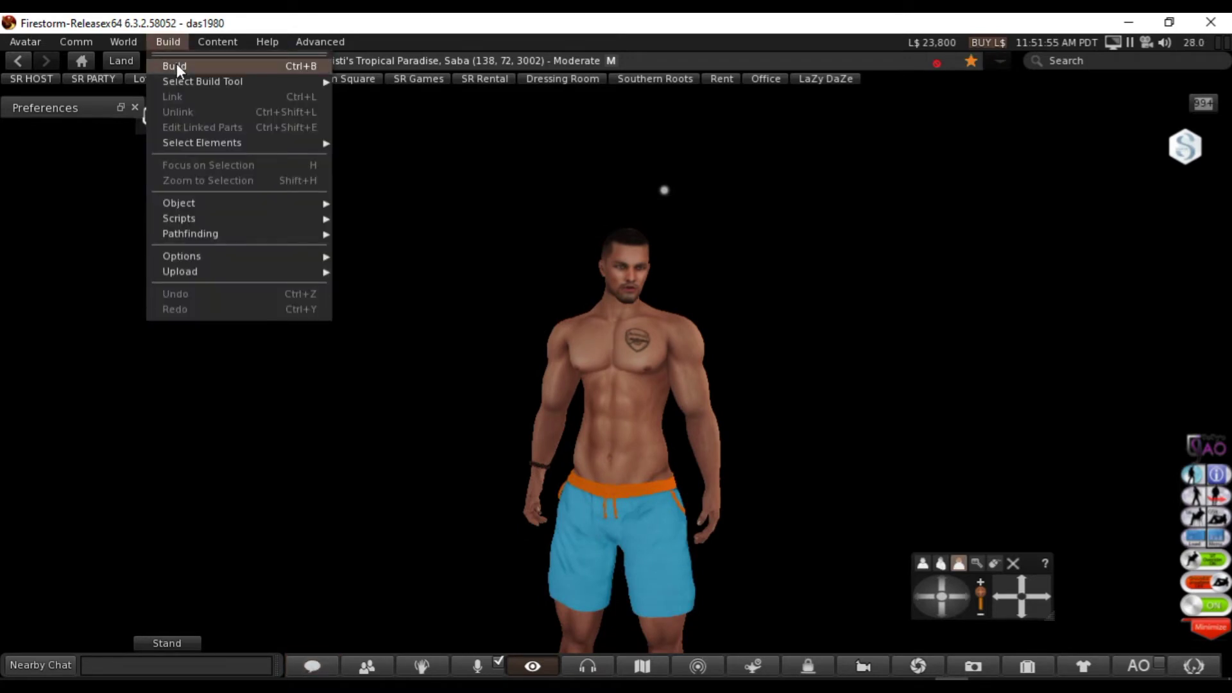
click(176, 65)
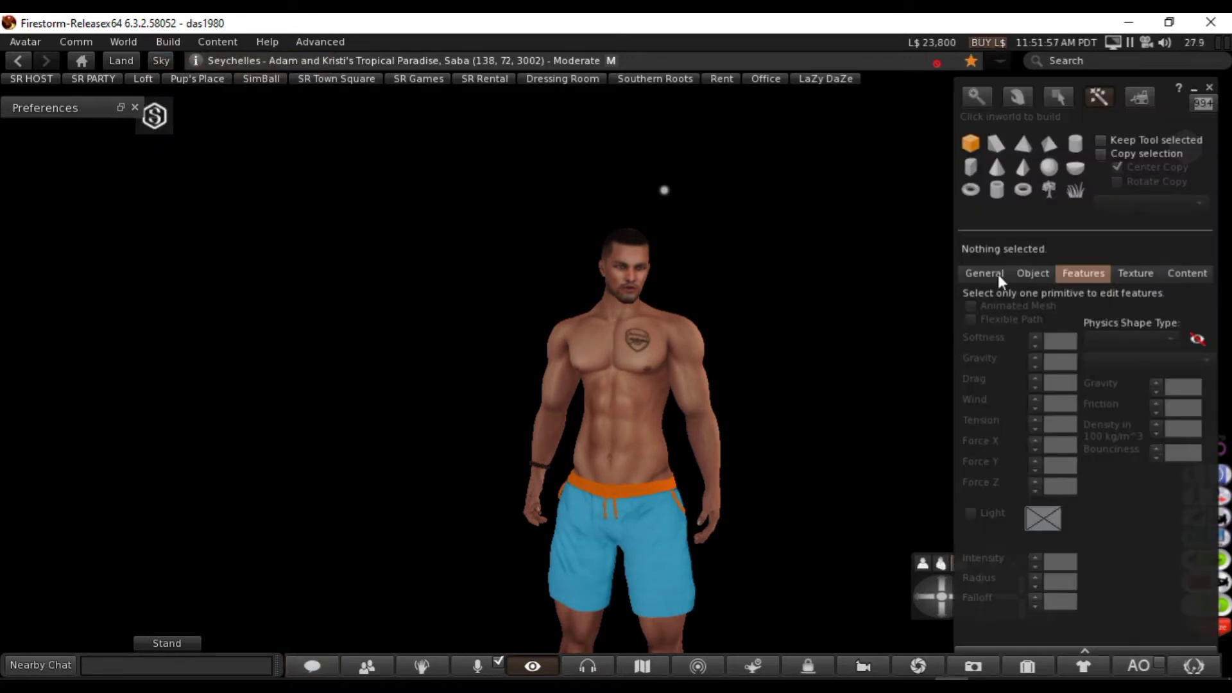
click(969, 144)
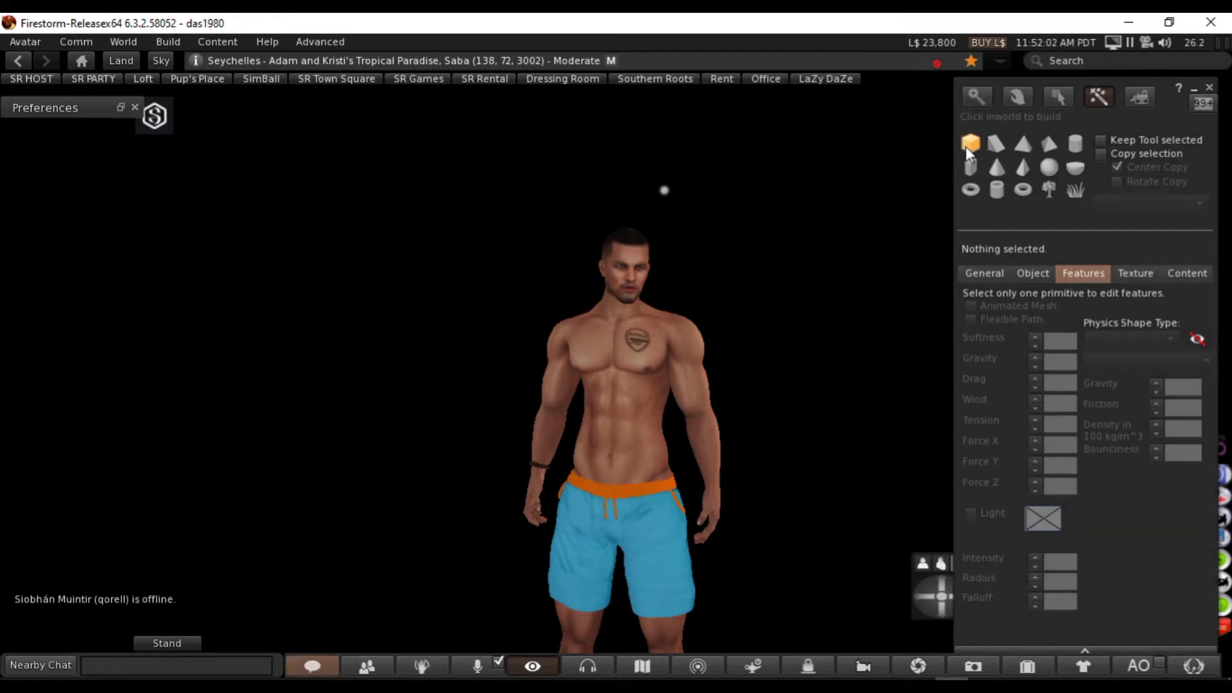
click(818, 573)
drag(829, 529, 873, 205)
drag(841, 248, 1104, 210)
drag(1183, 108, 325, 357)
drag(1041, 202, 1045, 335)
drag(1002, 276, 584, 350)
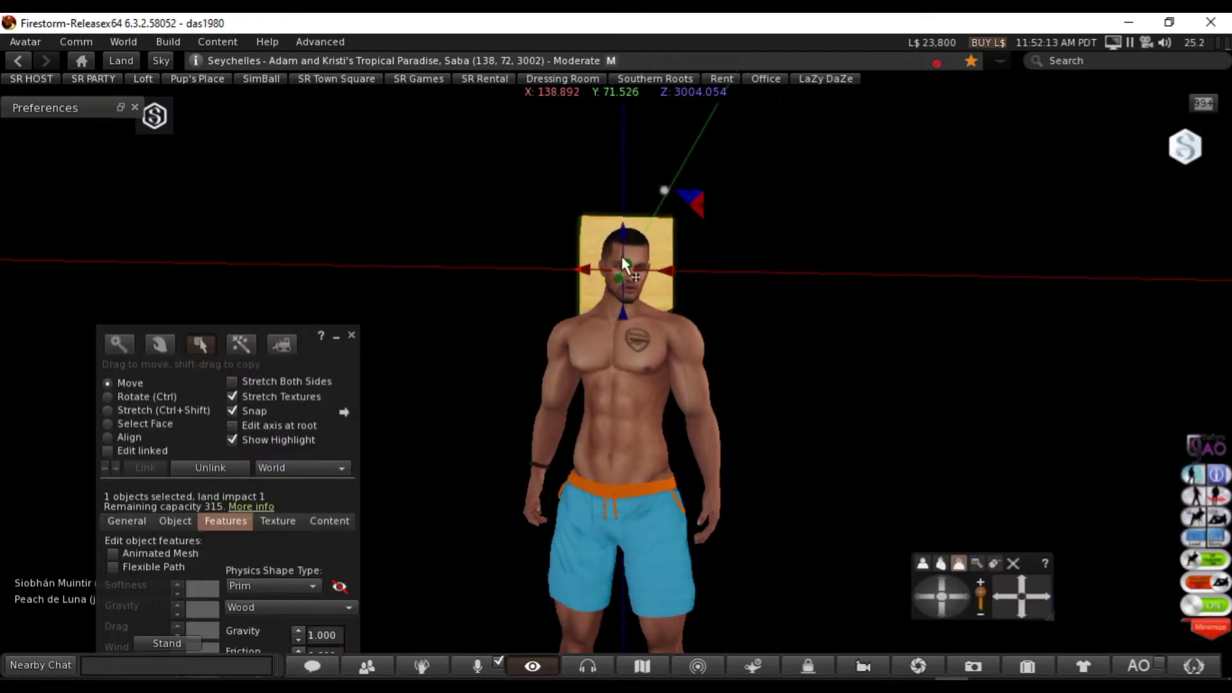
- Move the box beside the avatar at head height, to about X 138.292, Y 73.128, Z 3003.780
drag(624, 273, 901, 189)
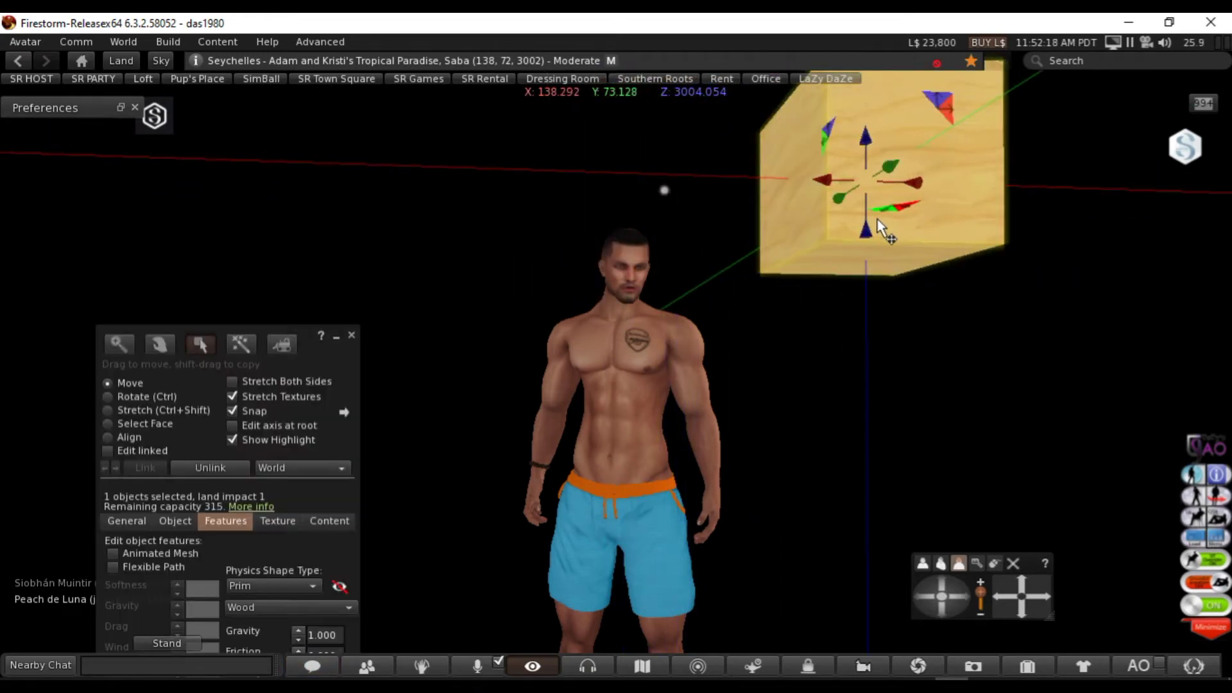
drag(865, 229, 860, 317)
alt+drag(648, 361, 607, 378)
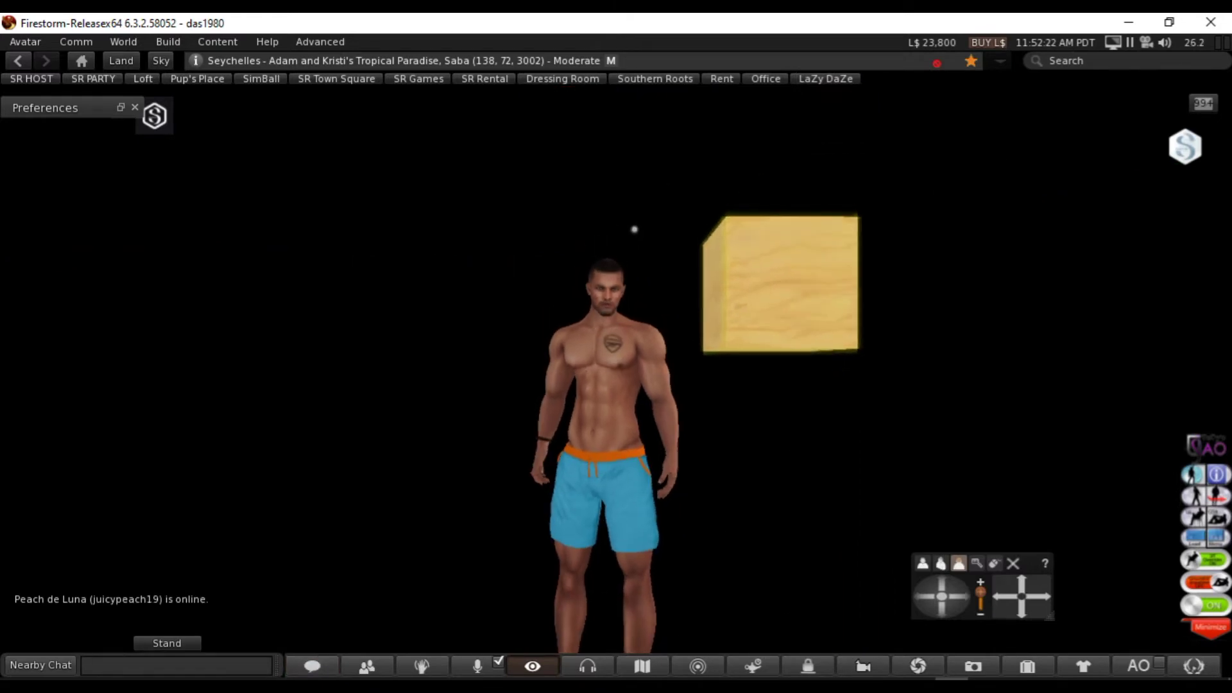
scroll(617, 364, up, 3)
key(ctrl+b)
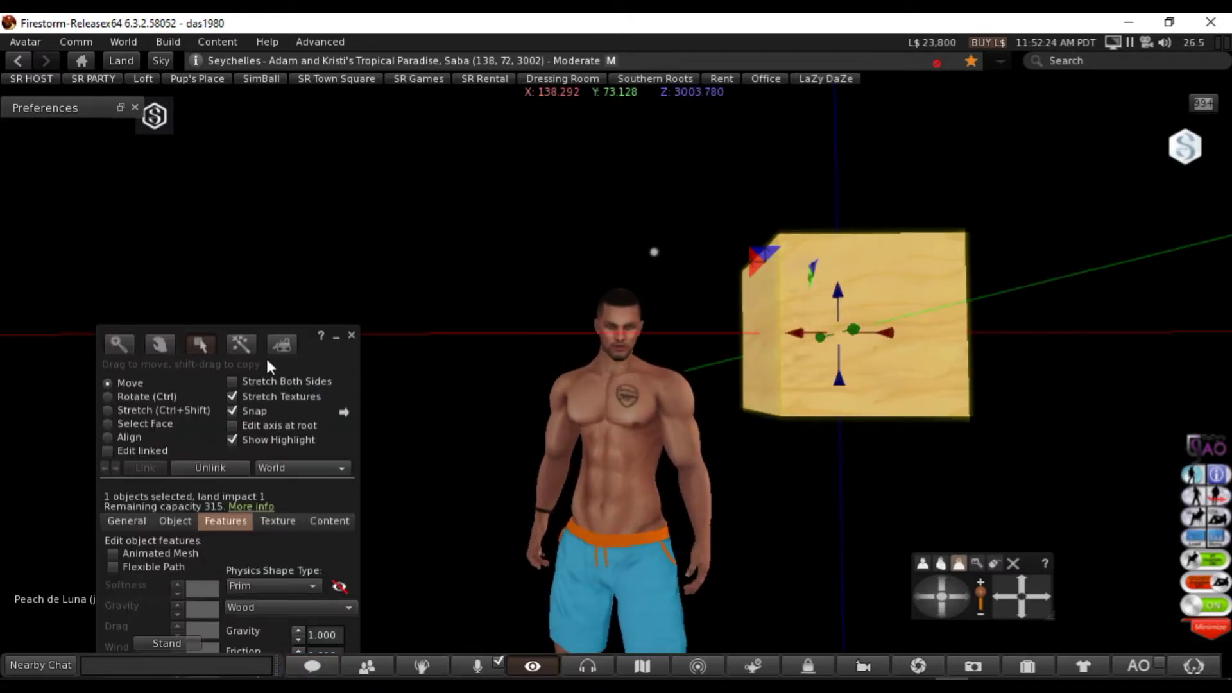
- Make the box emit light and shift it slightly toward the avatar, to about X 138.358
drag(305, 365, 328, 160)
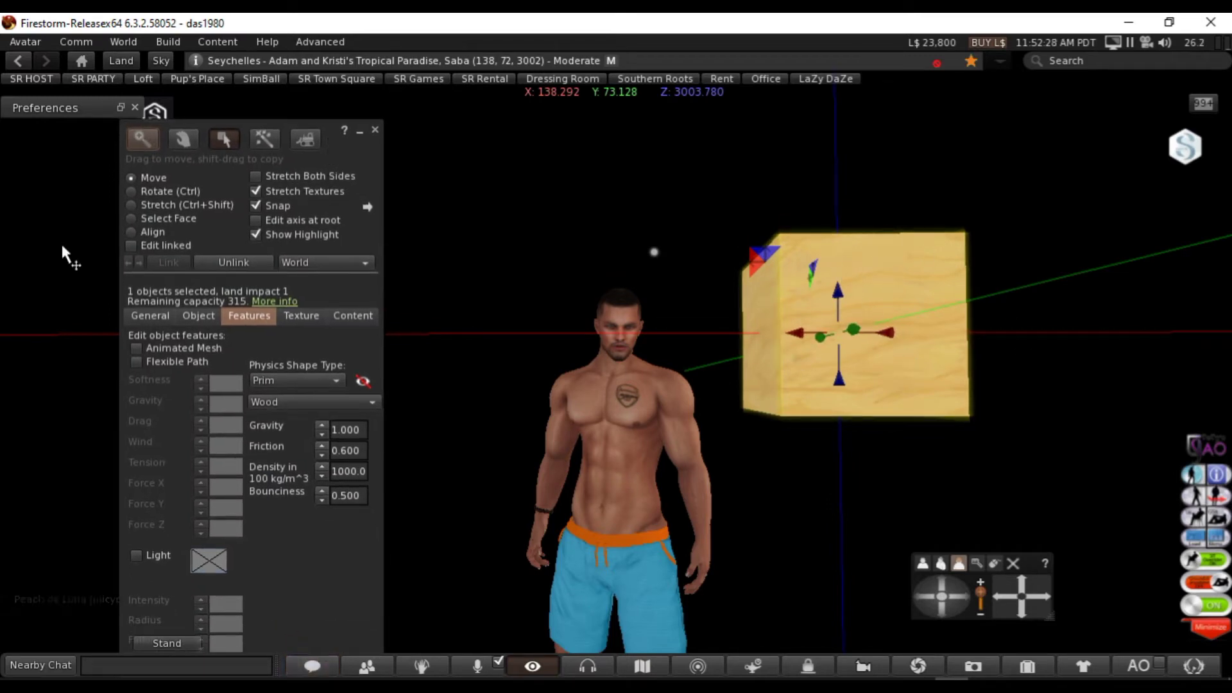
click(293, 314)
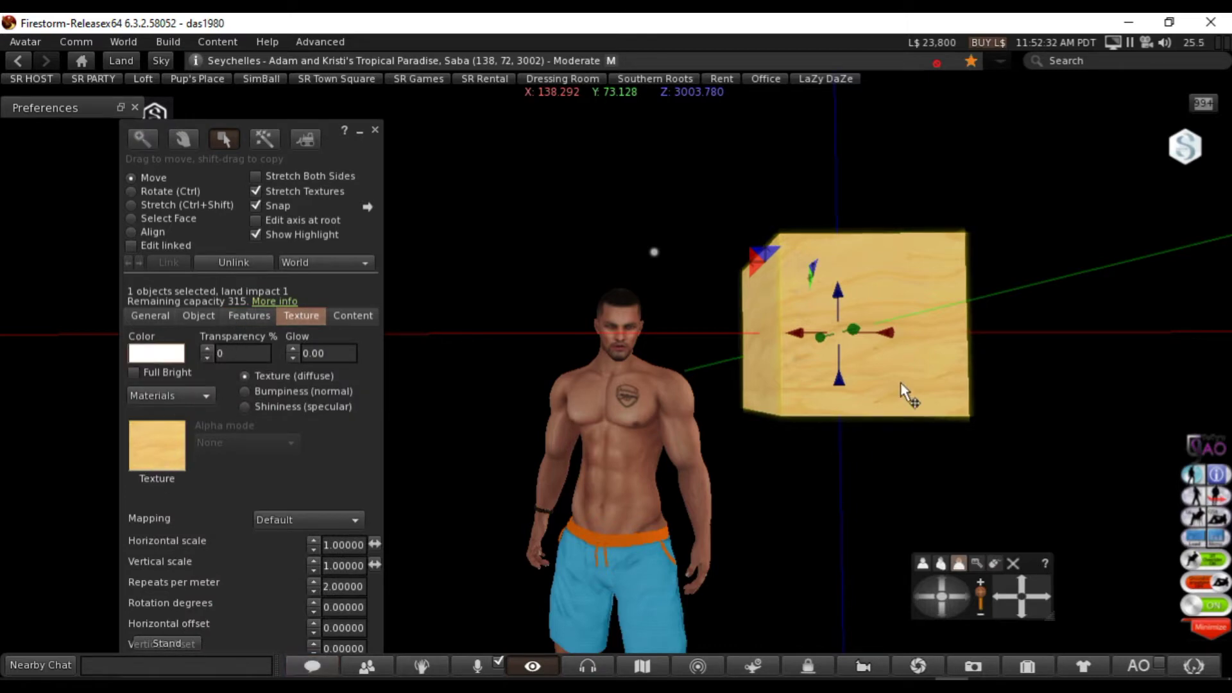
click(248, 317)
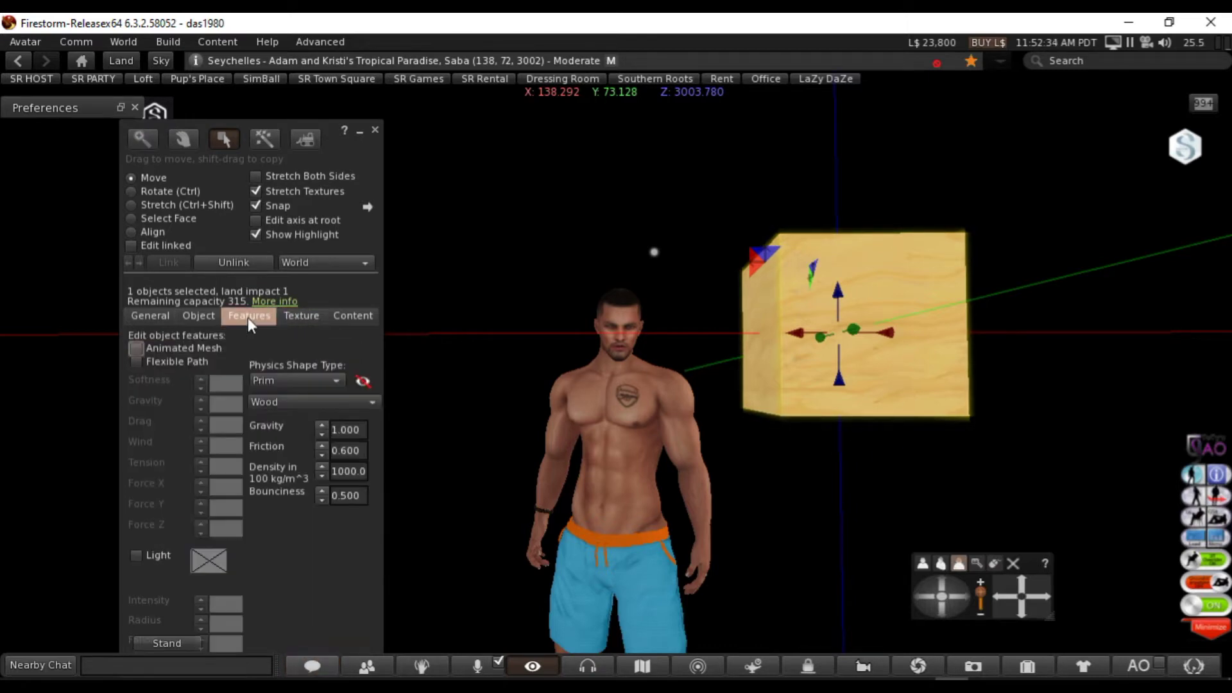
drag(330, 153, 337, 108)
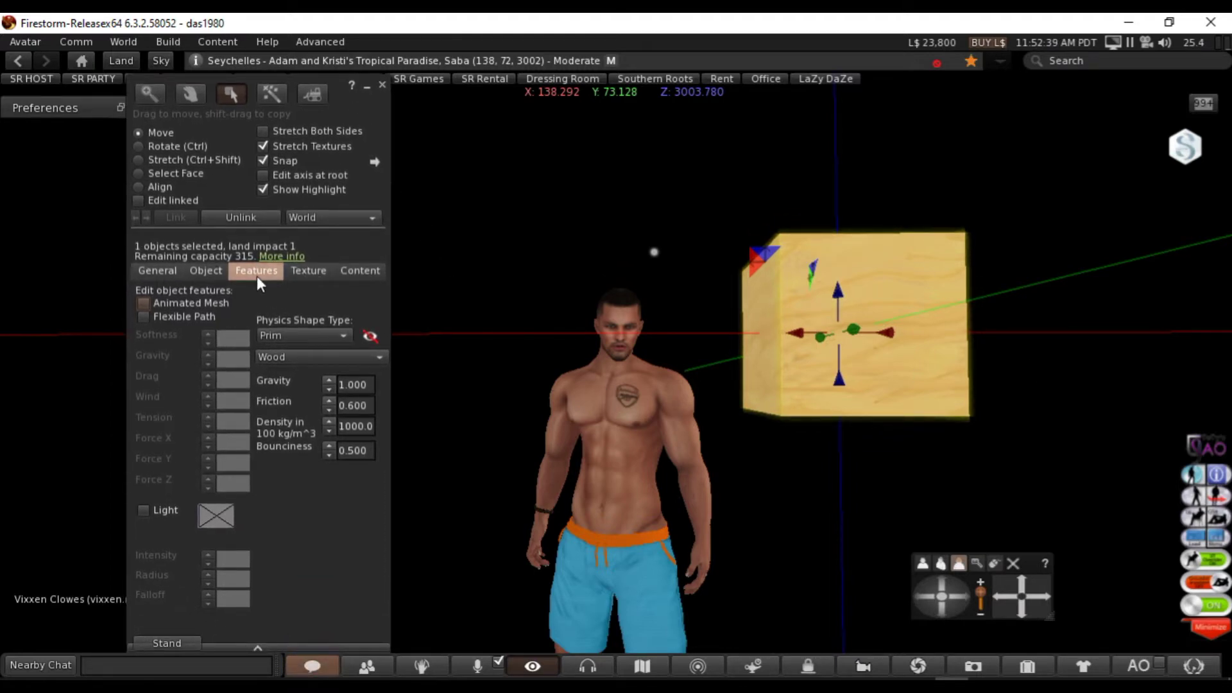
click(143, 510)
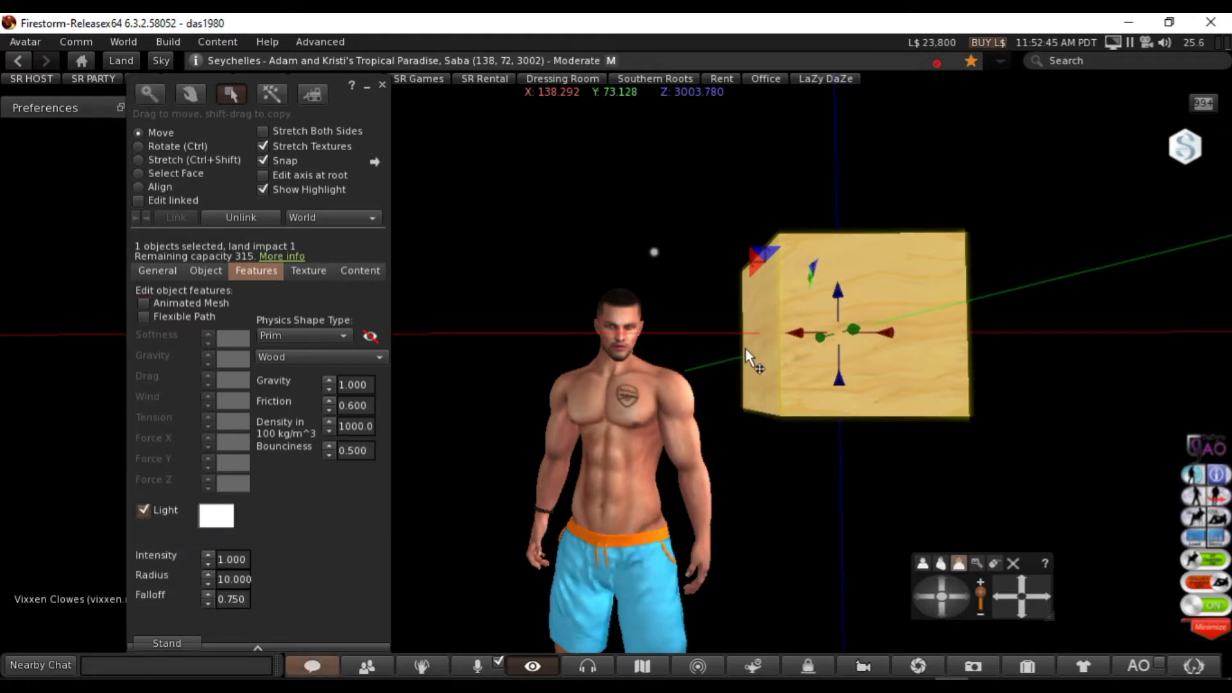
mouse_move(806, 341)
mouse_down()
mouse_move(1155, 346)
mouse_move(756, 343)
mouse_move(786, 352)
mouse_up()
- Toggle the box's light off and on to compare its effect on the avatar up close
click(142, 511)
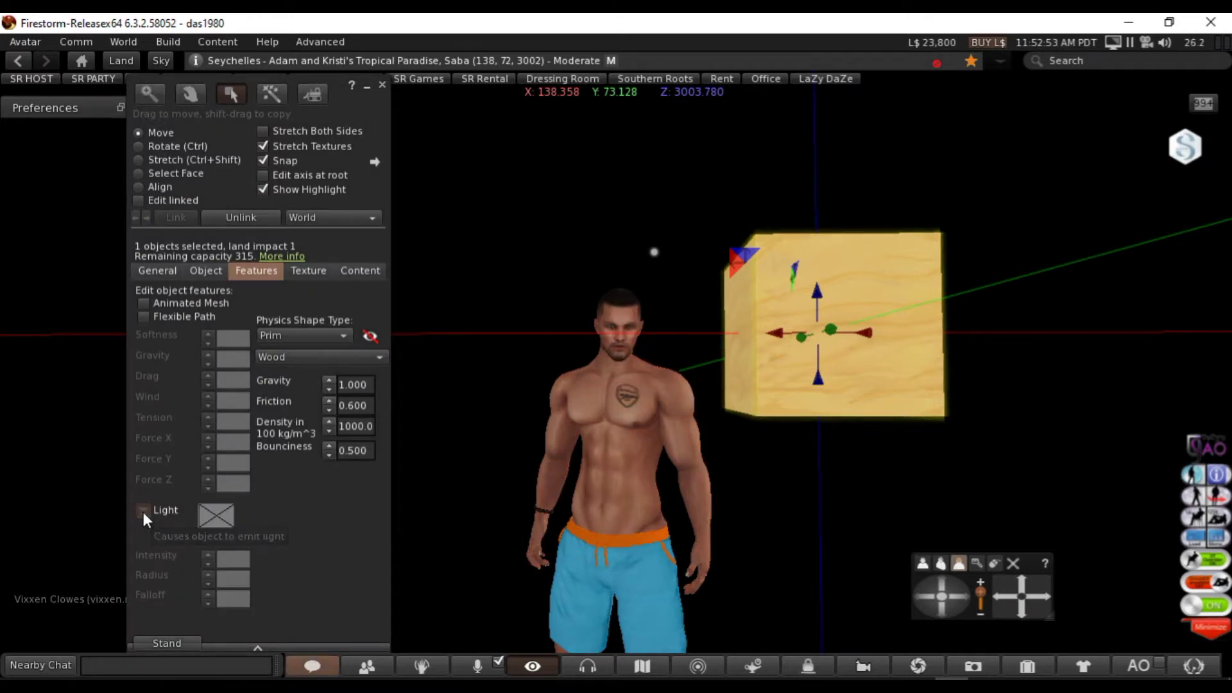
click(144, 512)
alt+click(522, 495)
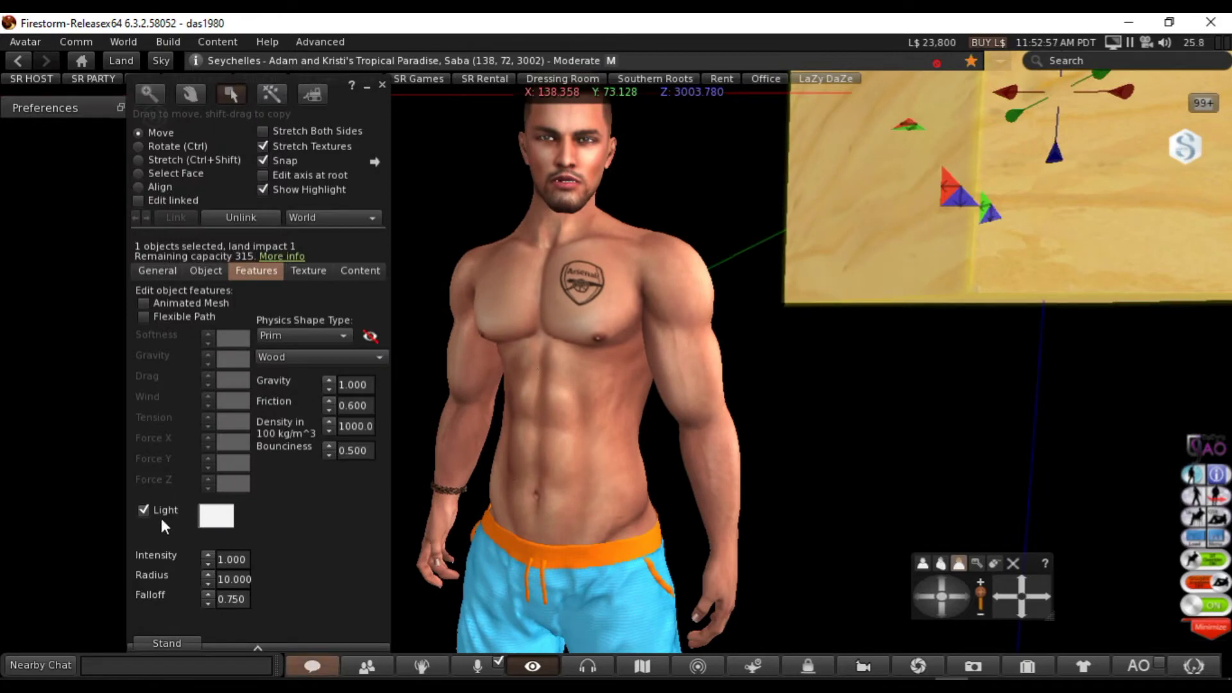
alt+click(595, 289)
alt+click(687, 295)
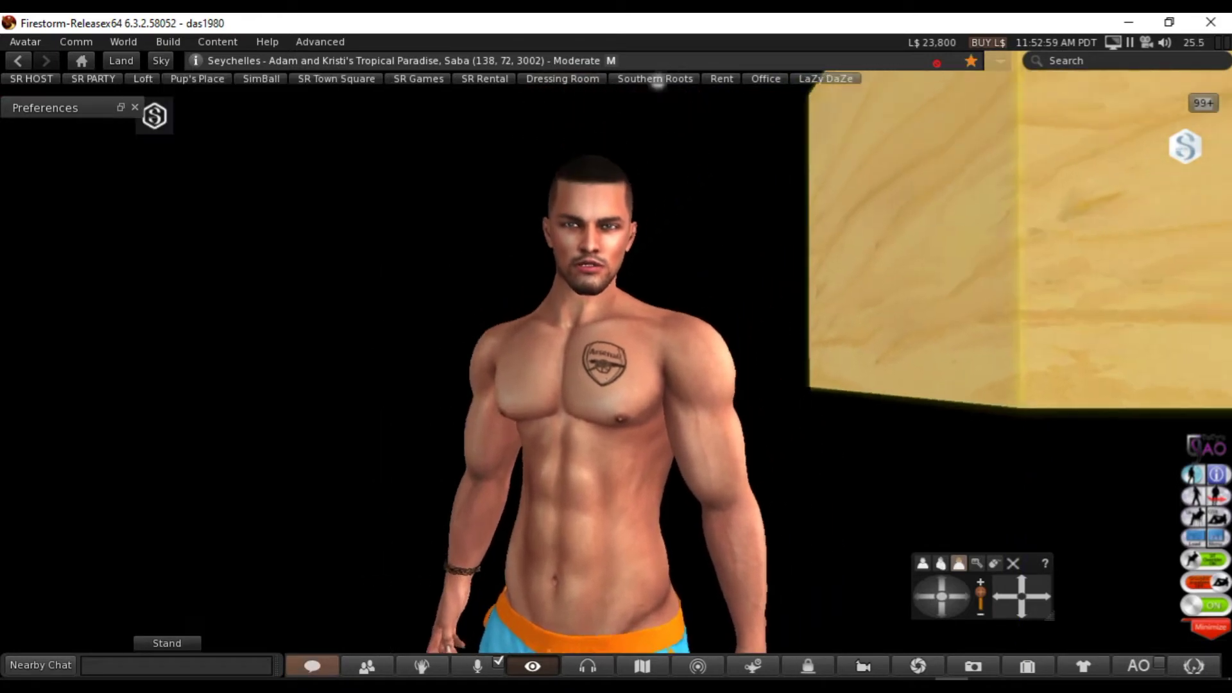
click(140, 509)
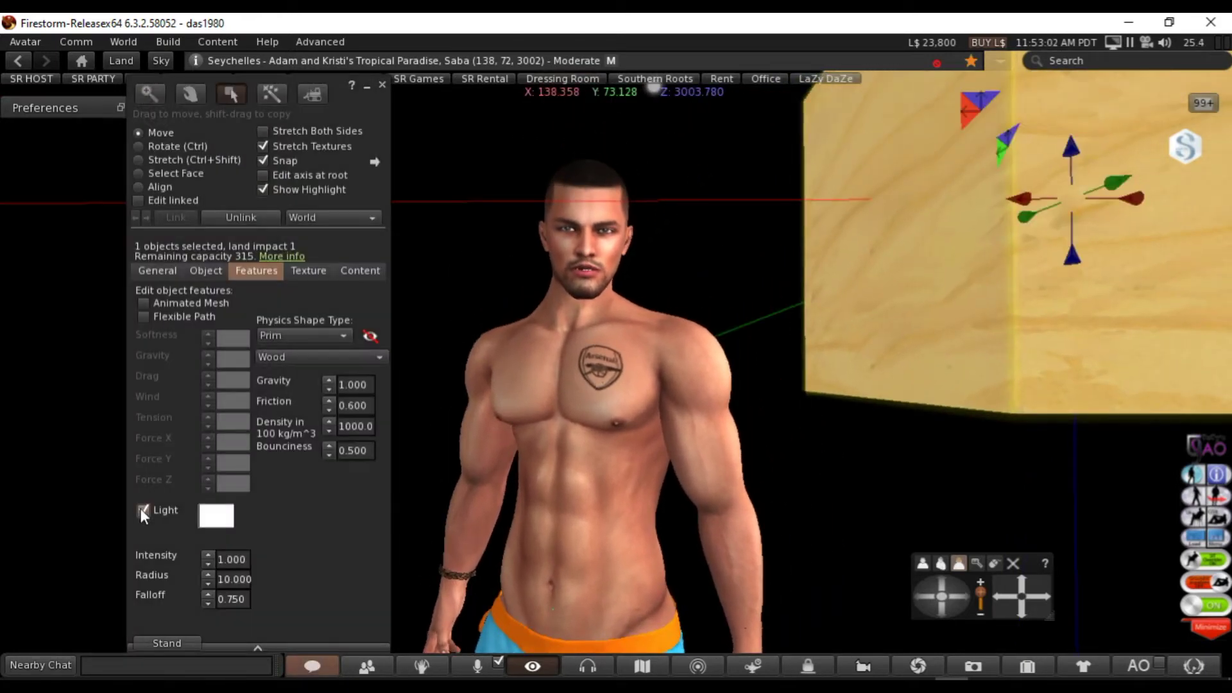
click(141, 509)
click(141, 509)
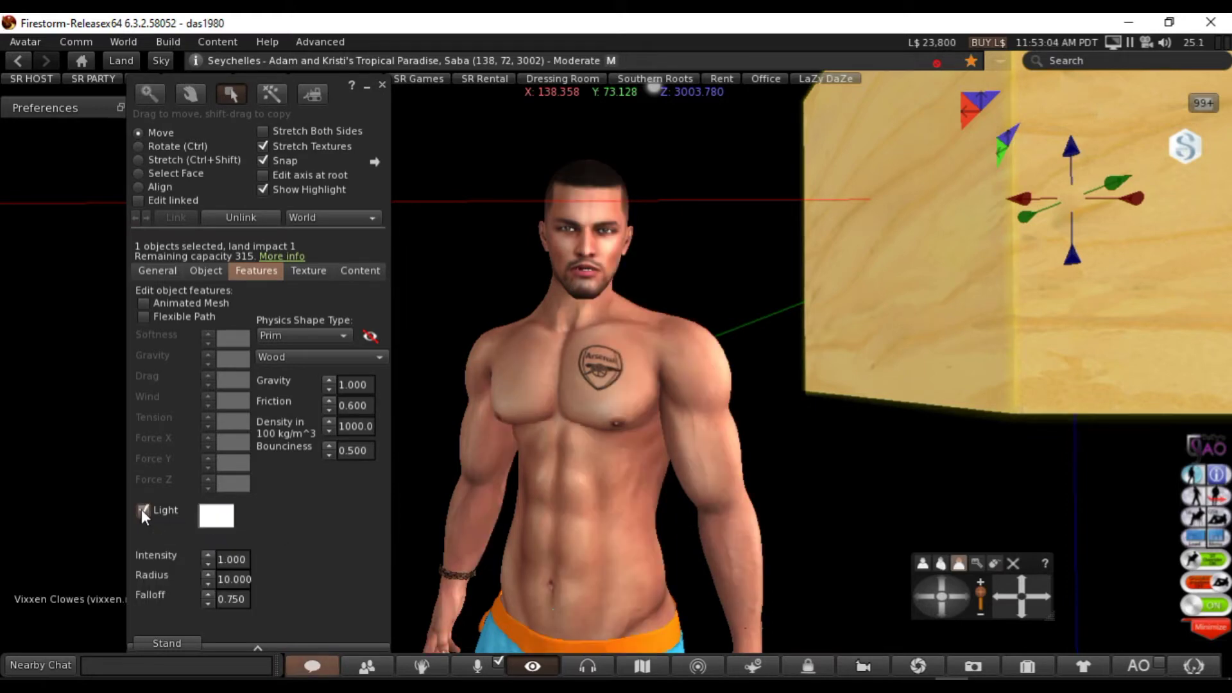
- Move the light box farther from the avatar to about X 138.195 and raise it to about Z 3003.831
alt+drag(577, 398, 611, 363)
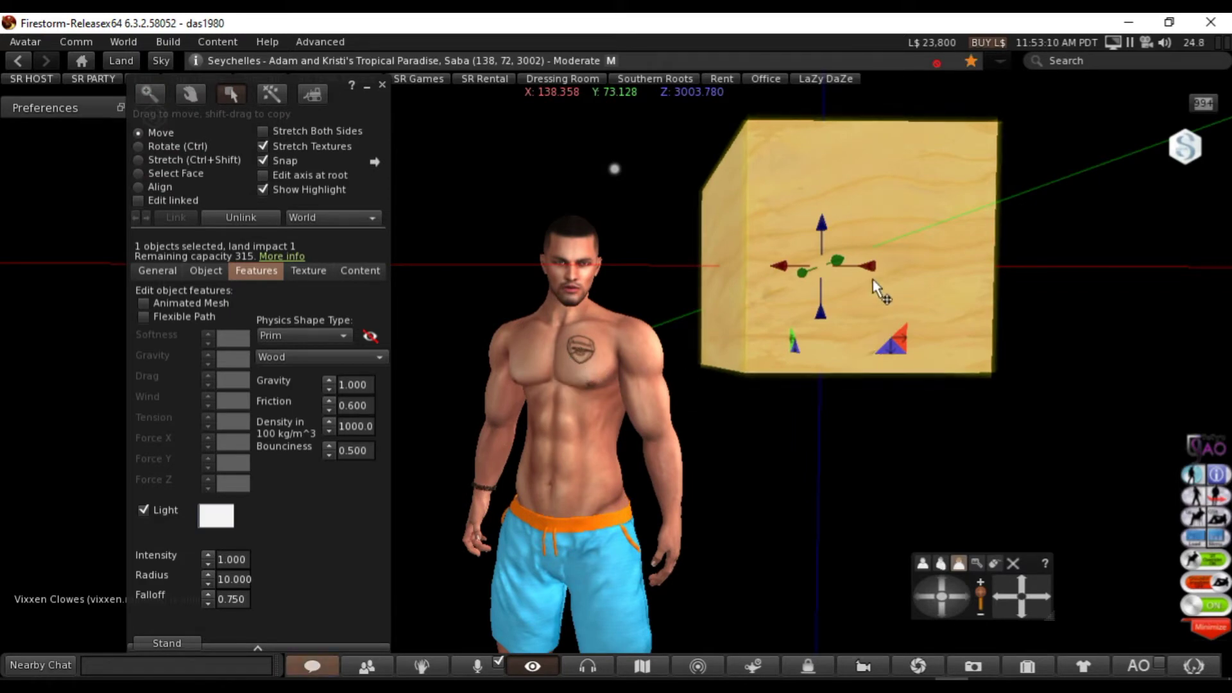
drag(874, 268, 937, 276)
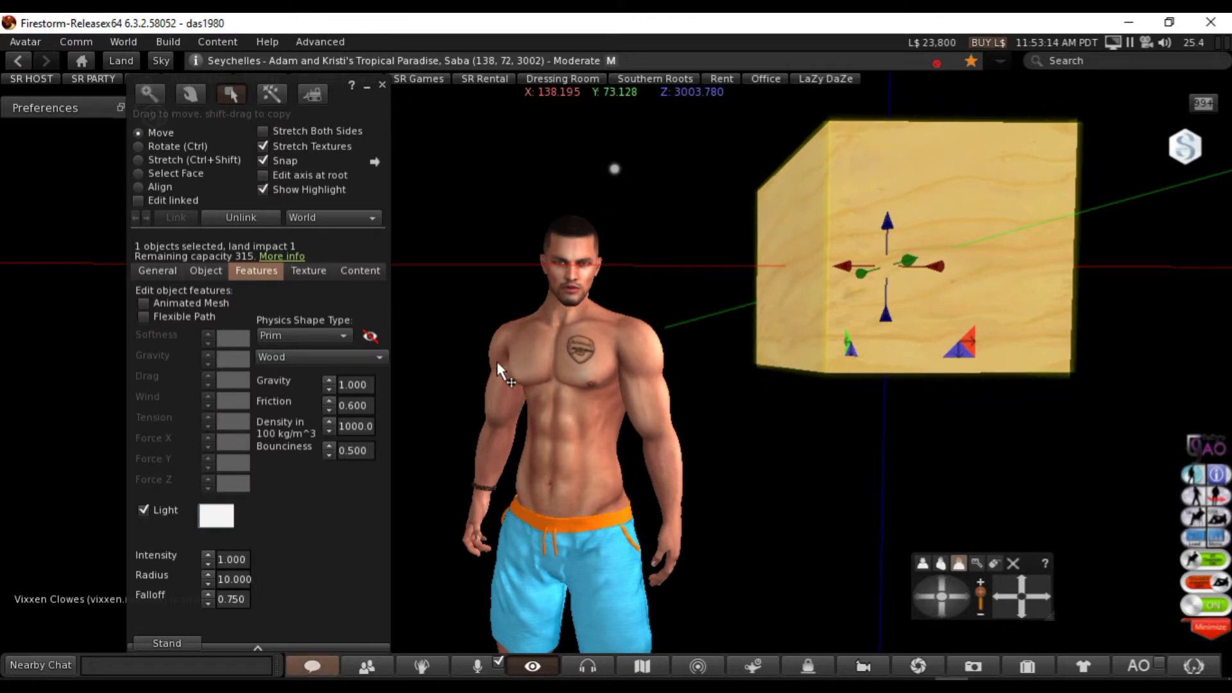
scroll(553, 466, down, 2)
scroll(552, 464, up, 4)
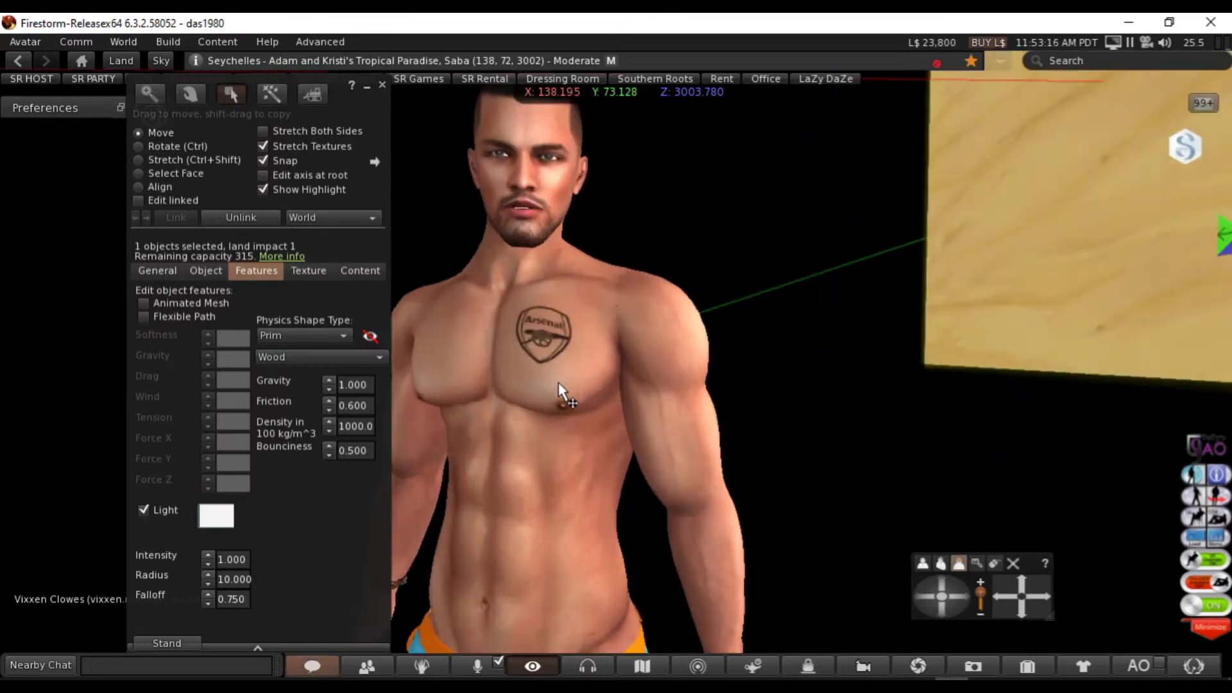
scroll(558, 383, down, 3)
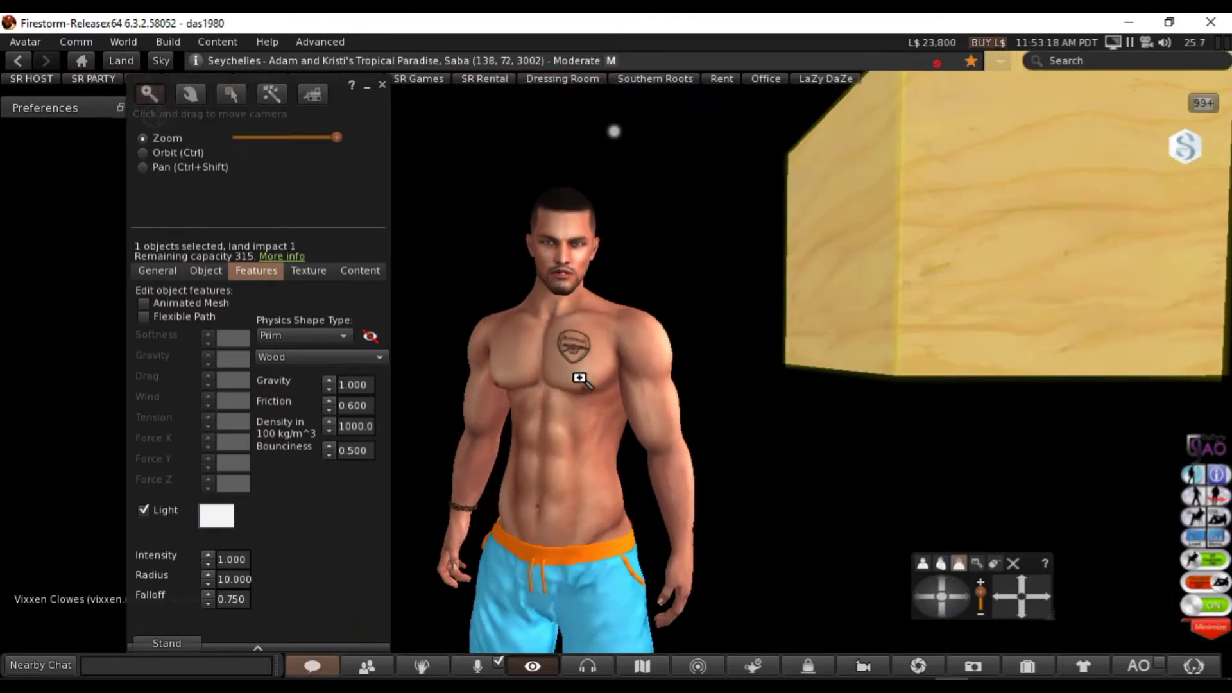
alt+drag(544, 420, 565, 256)
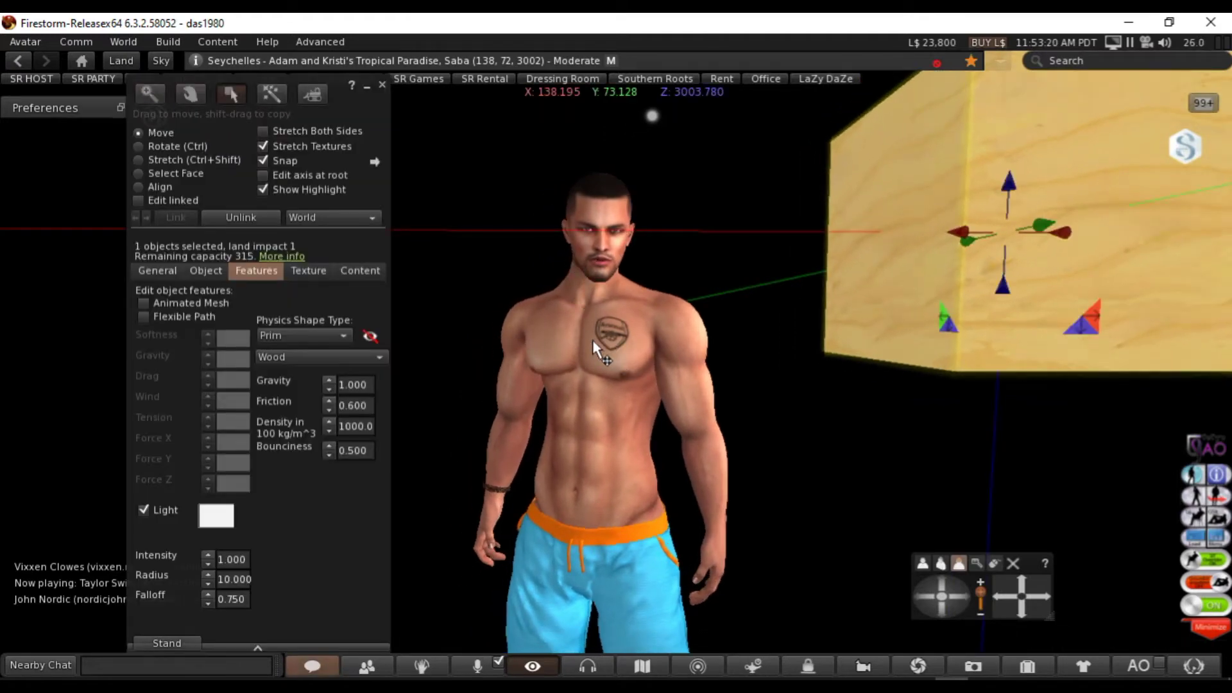
alt+drag(603, 361, 604, 378)
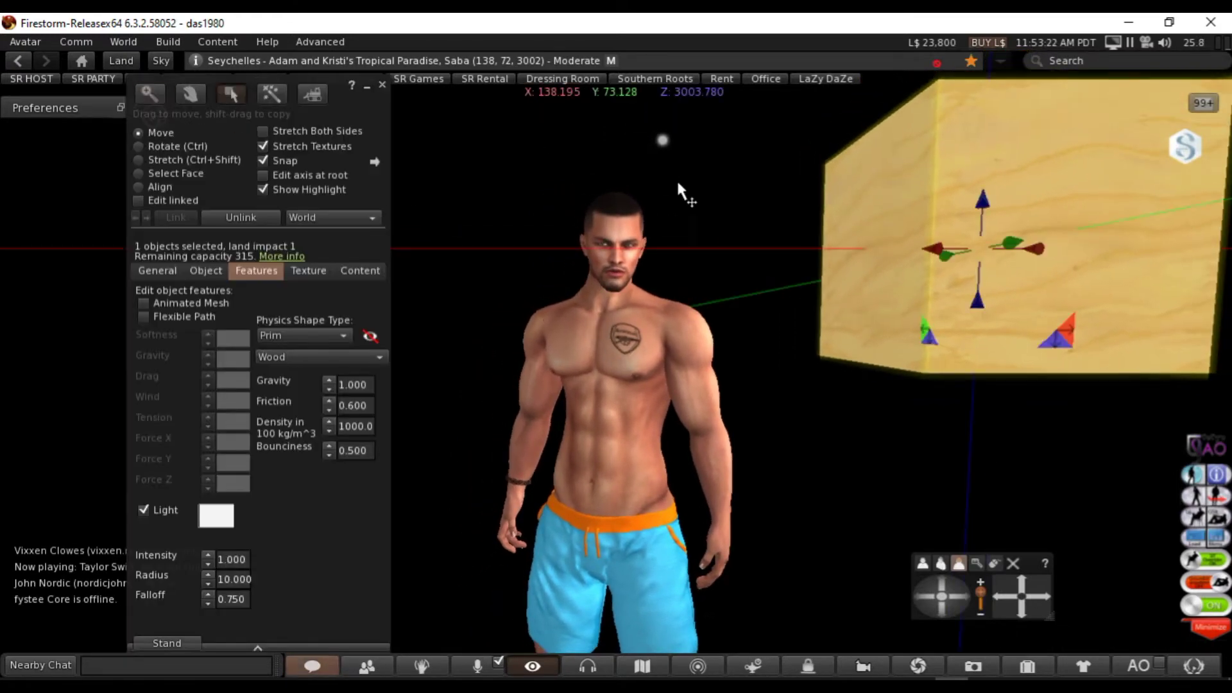
scroll(632, 321, down, 2)
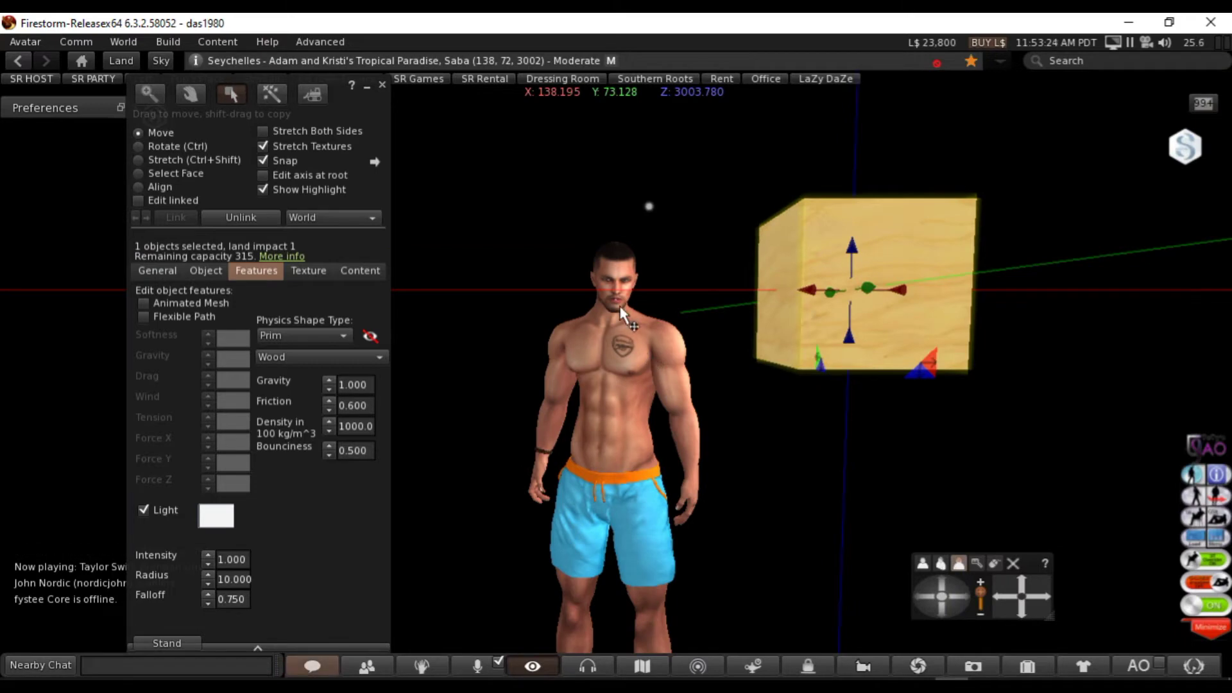
scroll(649, 362, up, 2)
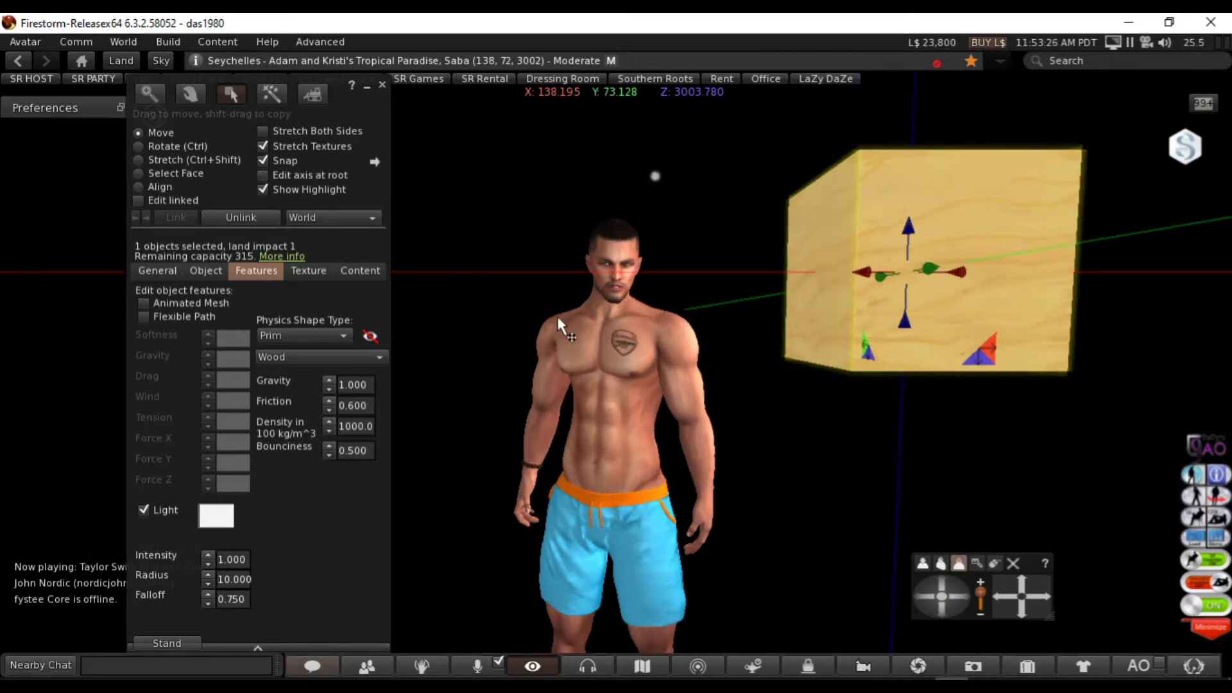
alt+scroll(606, 326, up, 3)
alt+scroll(606, 326, down, 1)
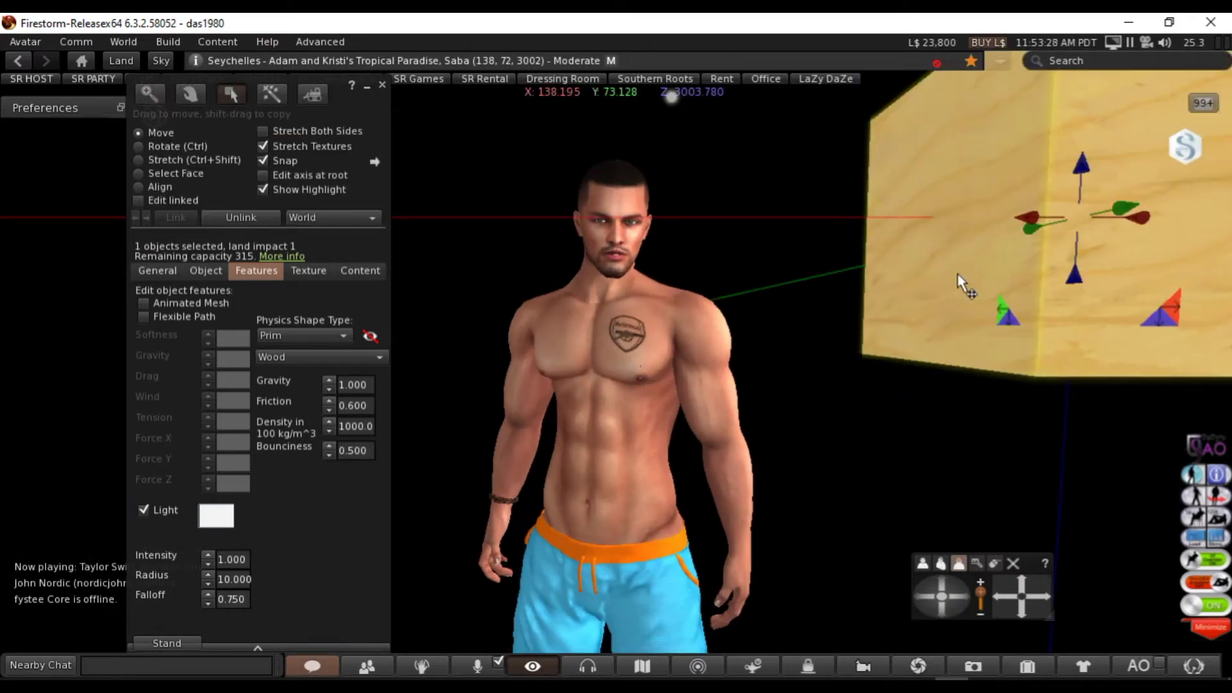
drag(1078, 273, 1079, 235)
- Examine the light box's placement relative to the avatar from above and from the front
alt+drag(720, 392, 715, 514)
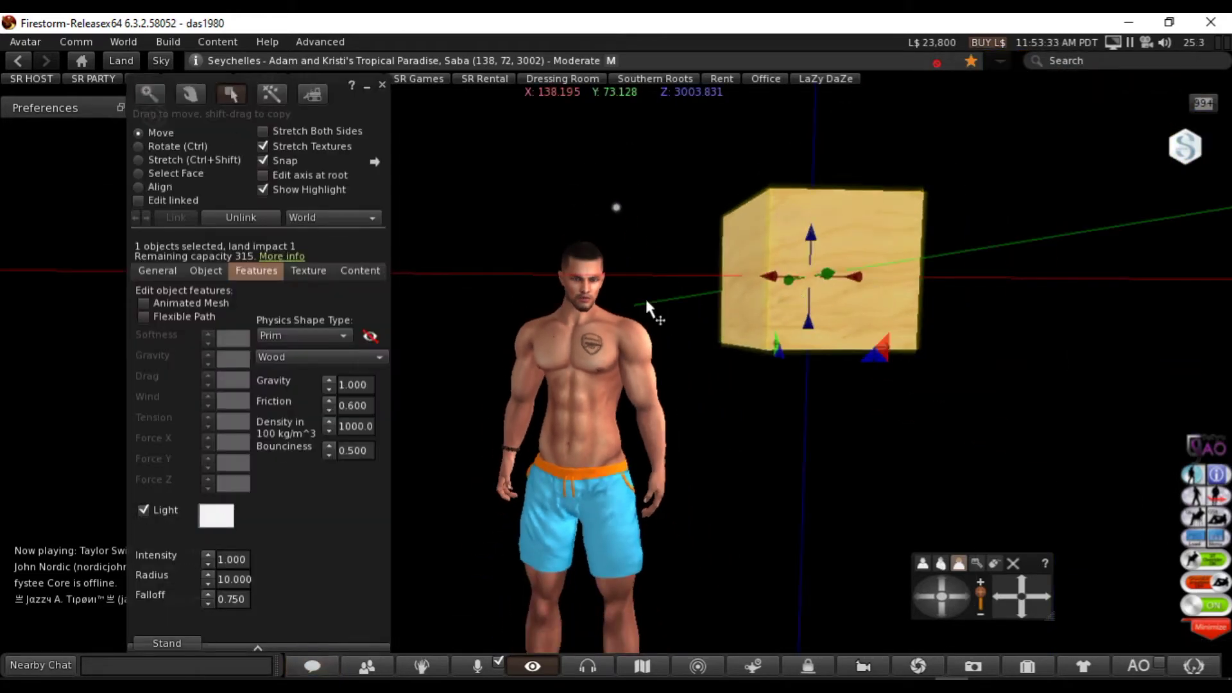
alt+drag(842, 274, 899, 526)
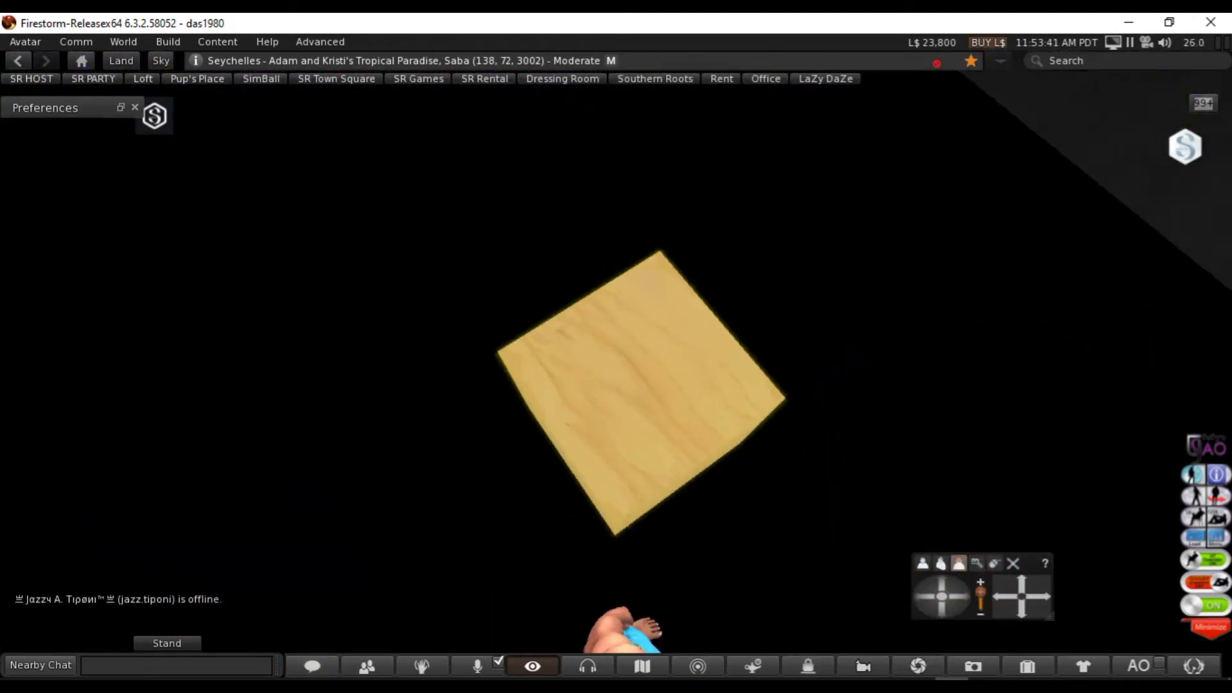
alt+drag(397, 385, 380, 281)
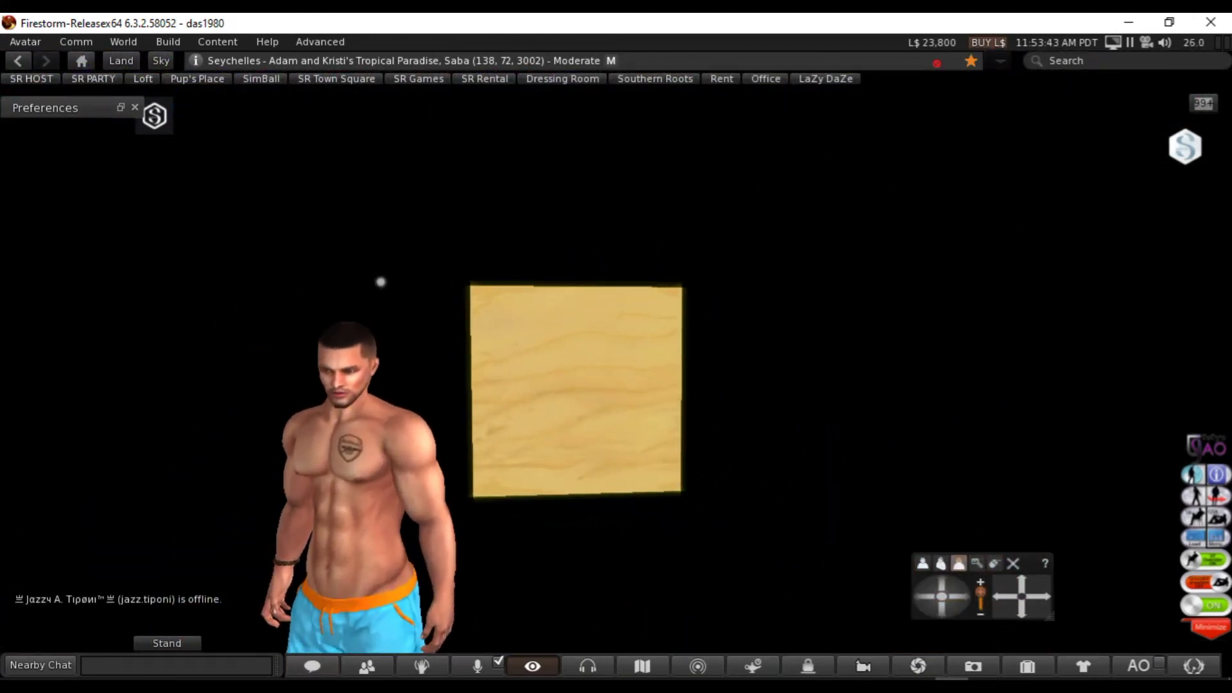
ctrl+alt+drag(565, 360, 574, 383)
alt+drag(429, 411, 503, 409)
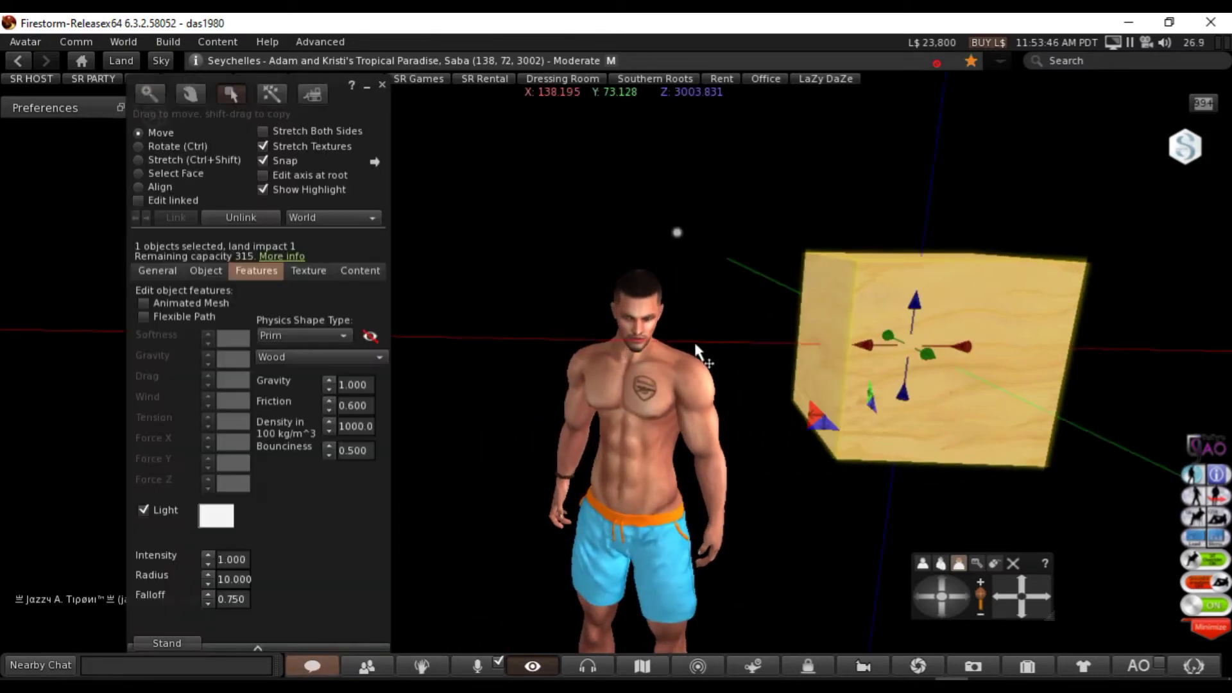
- Nudge the light box slightly away from the avatar, to about X 138.190
alt+click(660, 386)
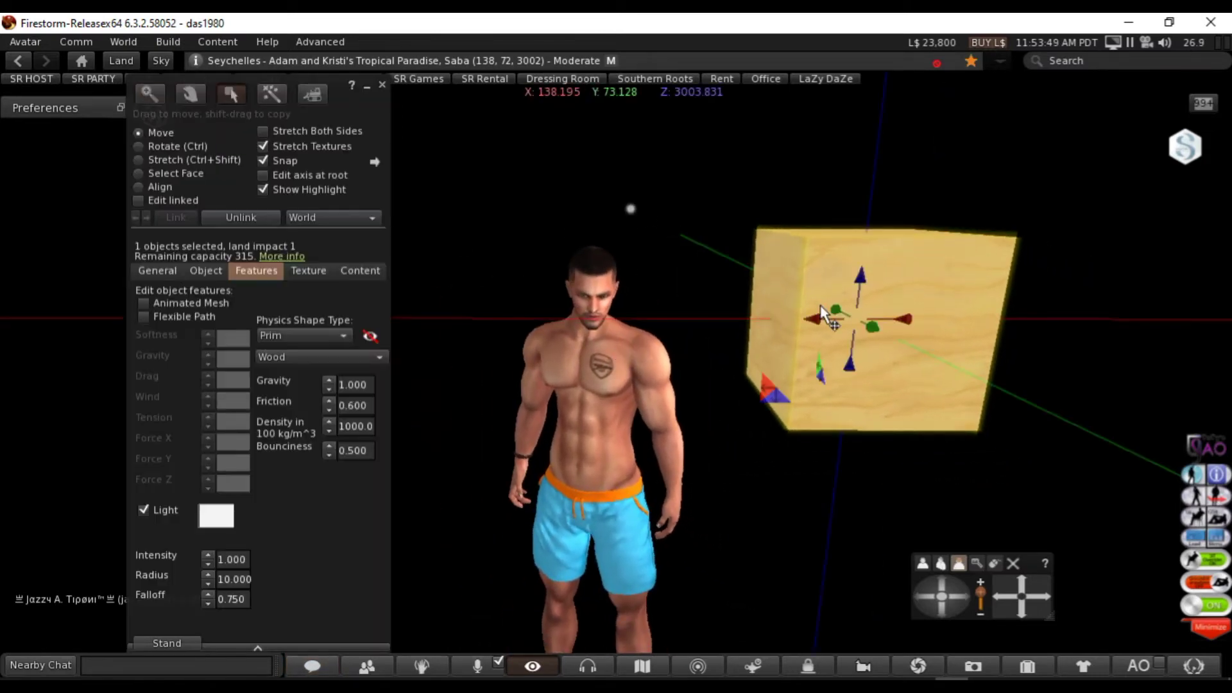
key(alt)
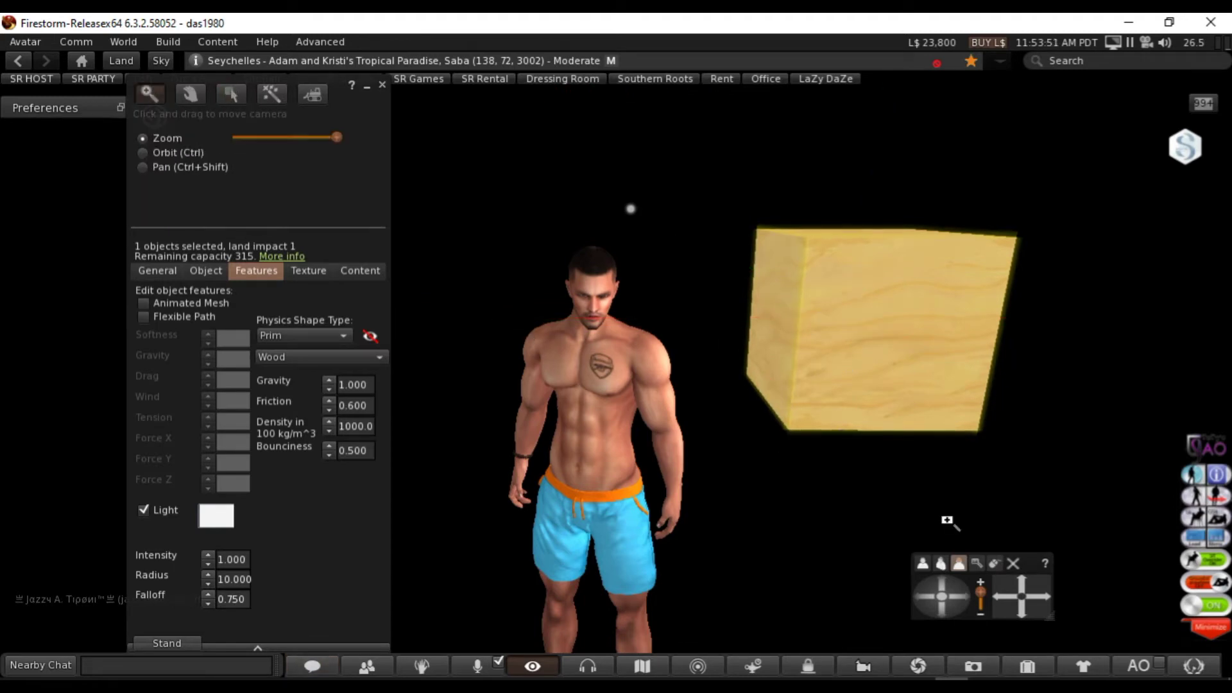
ctrl+alt+drag(632, 423, 619, 372)
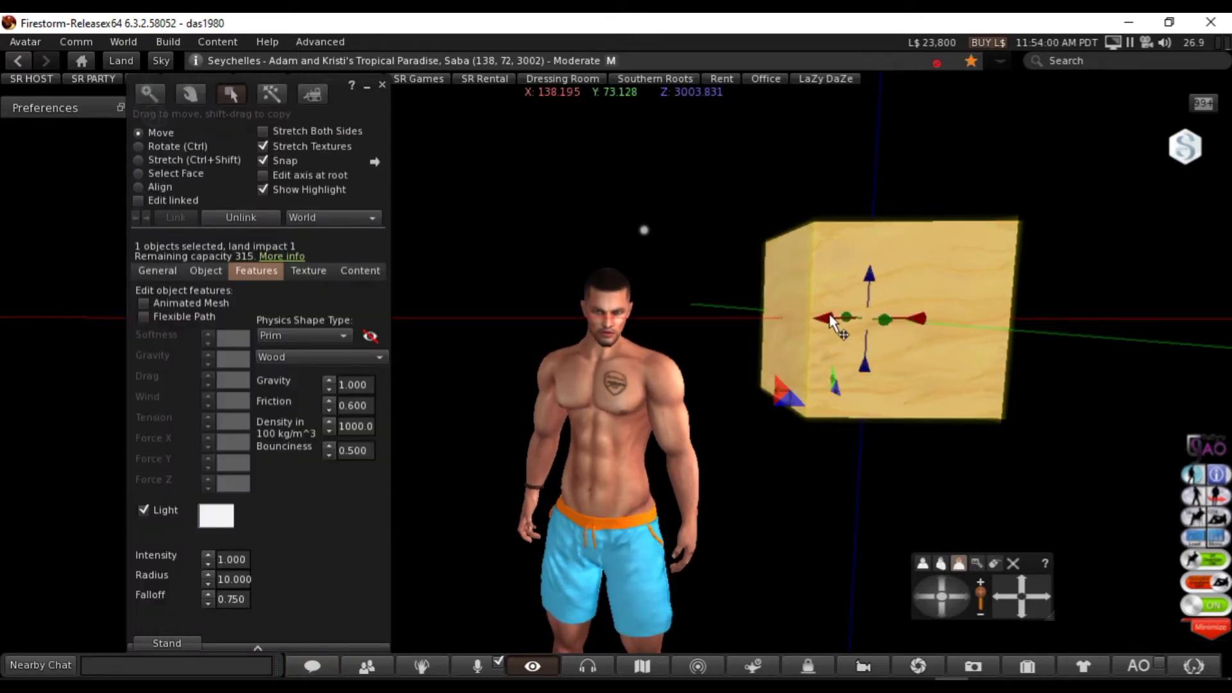
drag(829, 319, 834, 321)
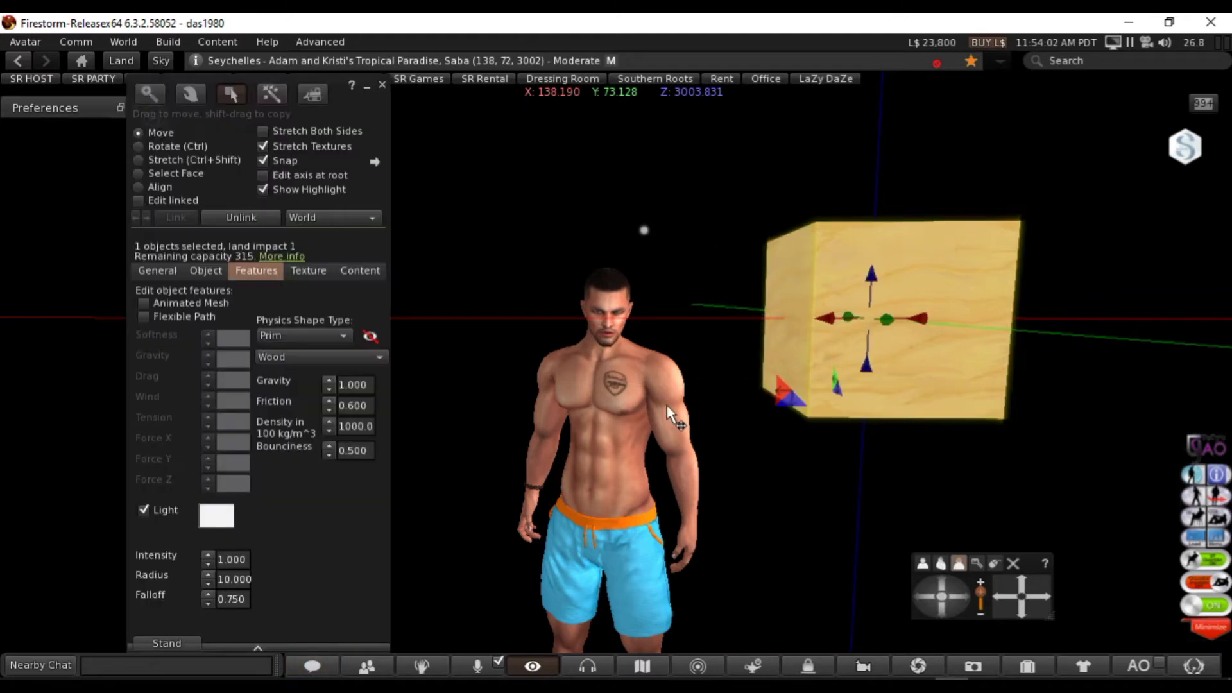
alt+drag(666, 406, 617, 363)
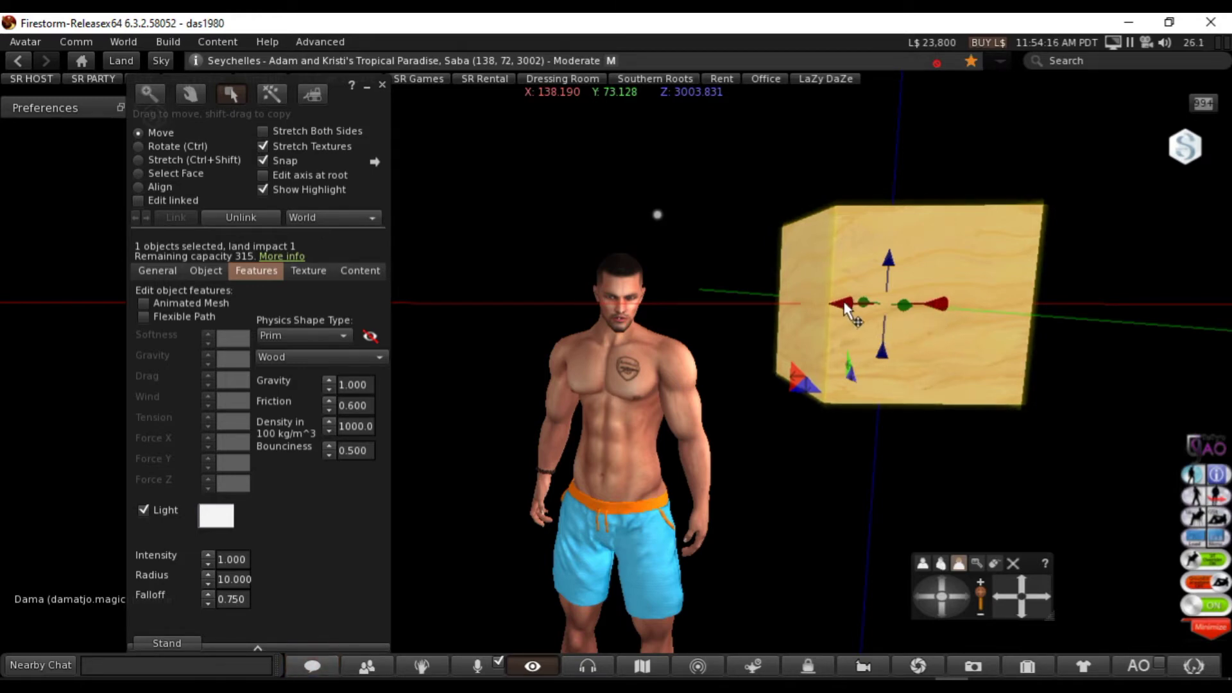
- Duplicate the light box and place the copy below the original, at about X 137.873 and Z 3003.152
shift+drag(846, 308, 294, 330)
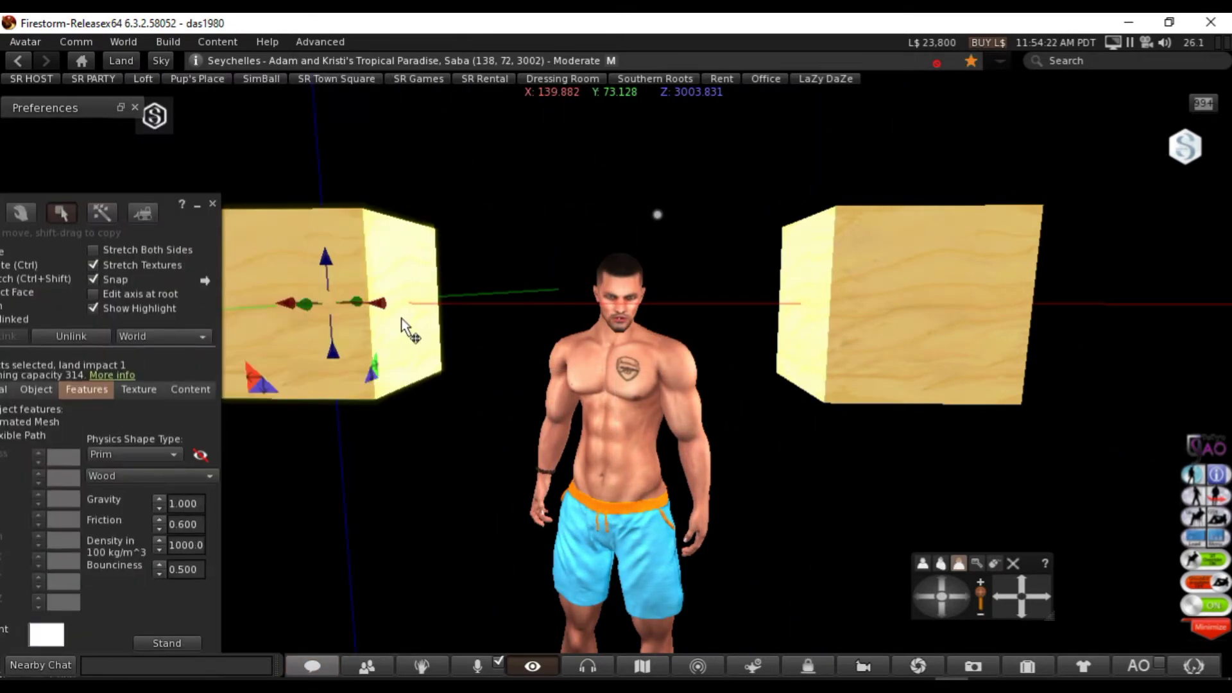
drag(294, 324, 969, 581)
drag(1001, 523, 1029, 521)
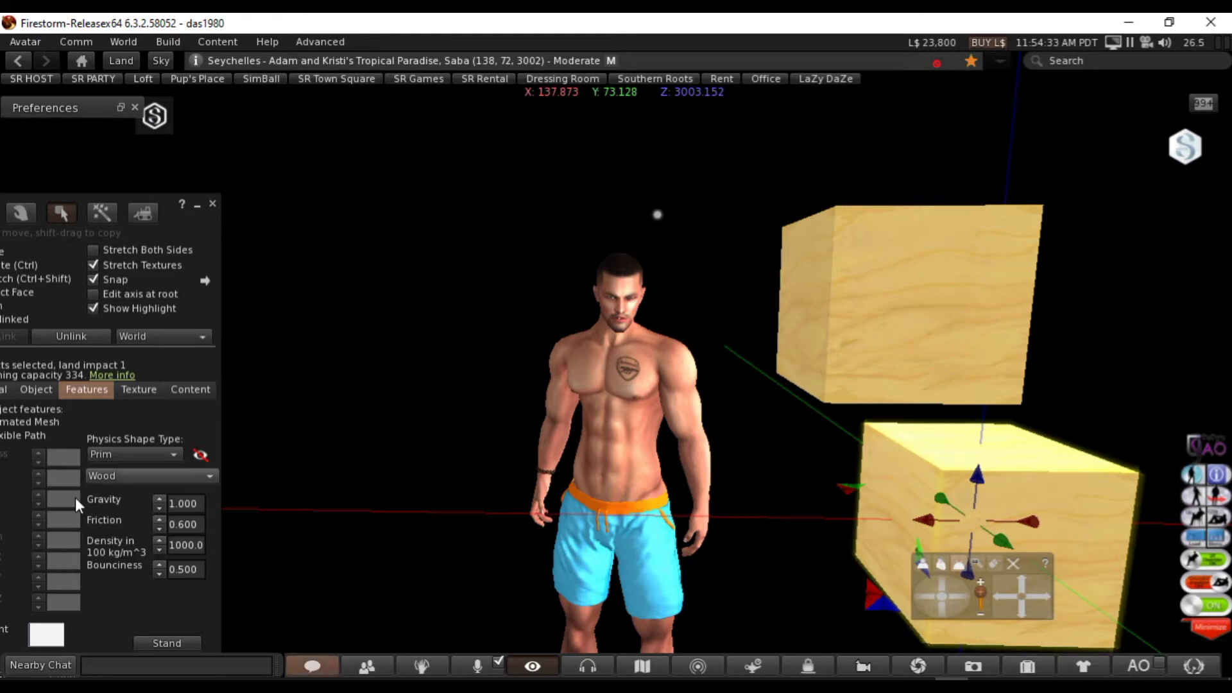
- Toggle the lights of the lower and upper boxes off and on to compare their effect on the avatar
drag(170, 232, 242, 177)
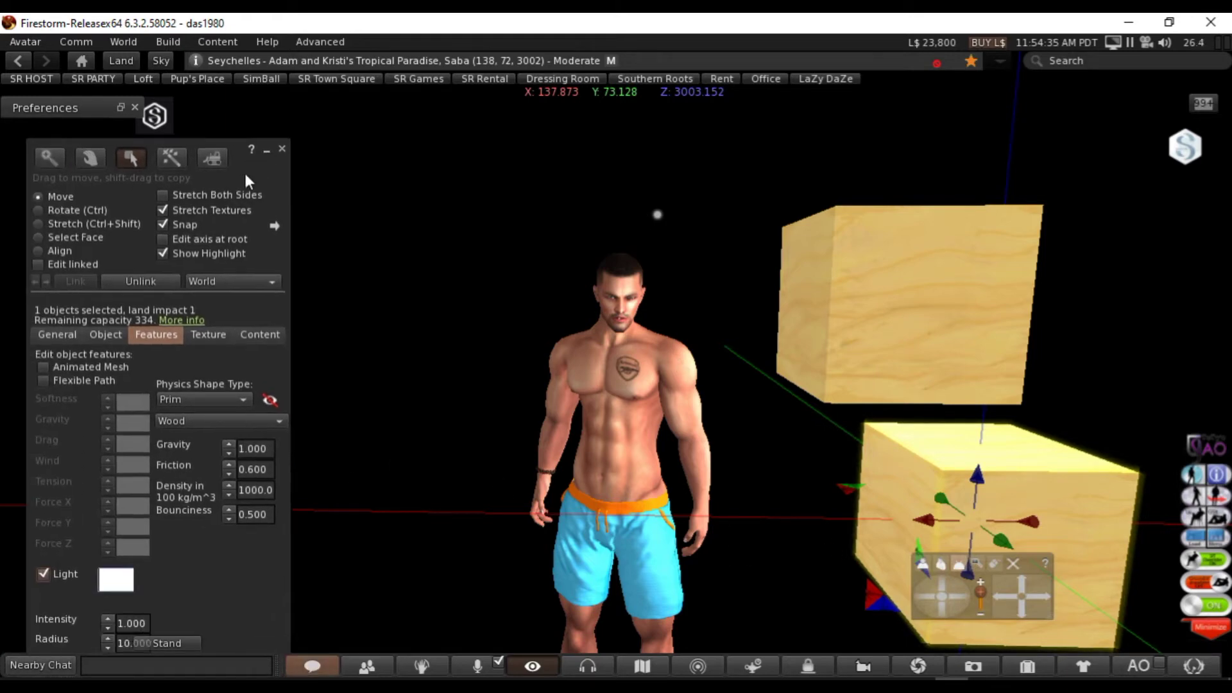
click(44, 573)
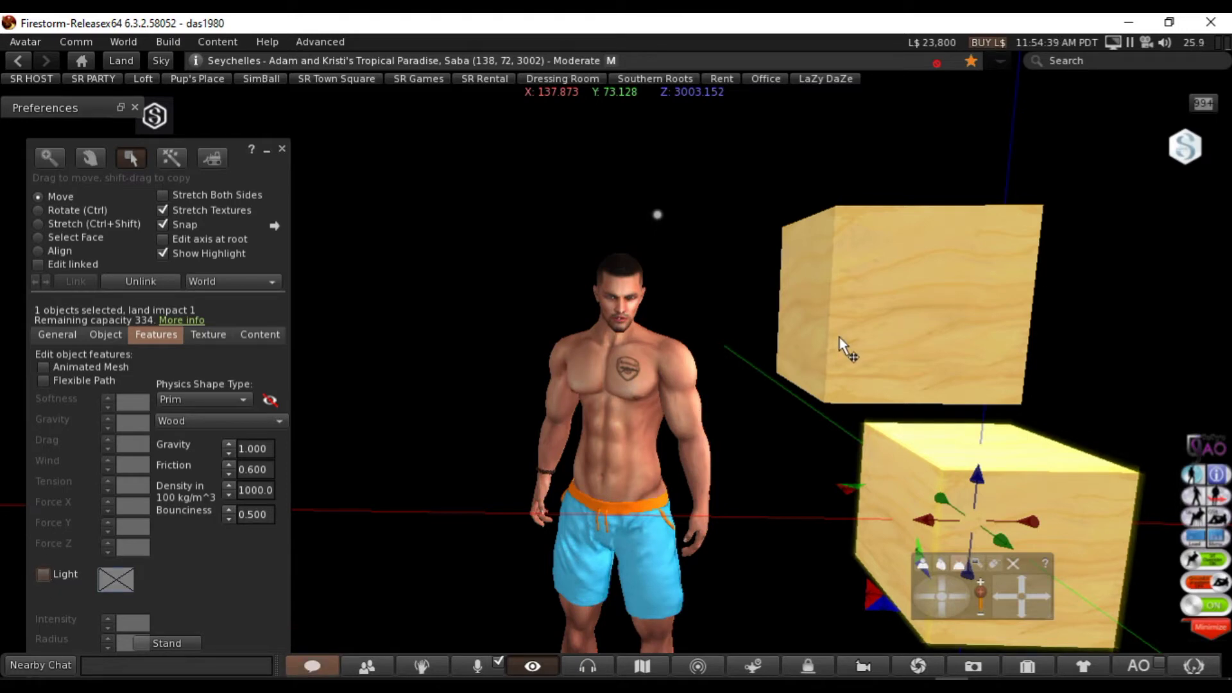
click(845, 347)
click(45, 572)
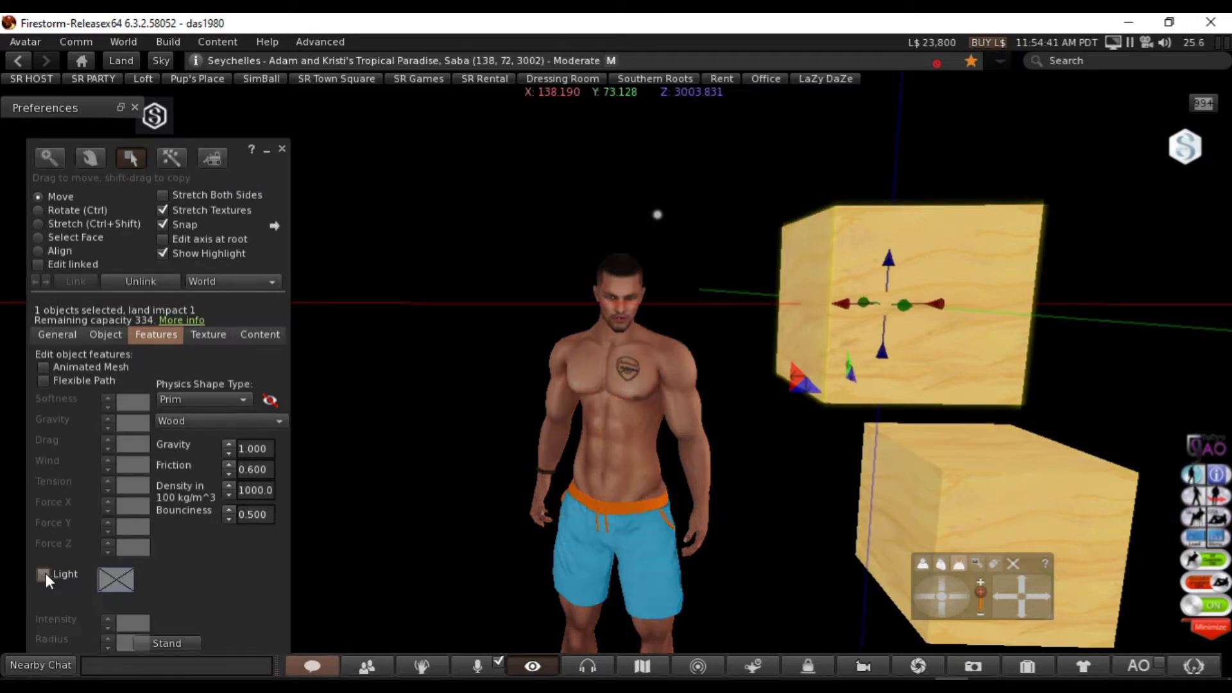
click(45, 573)
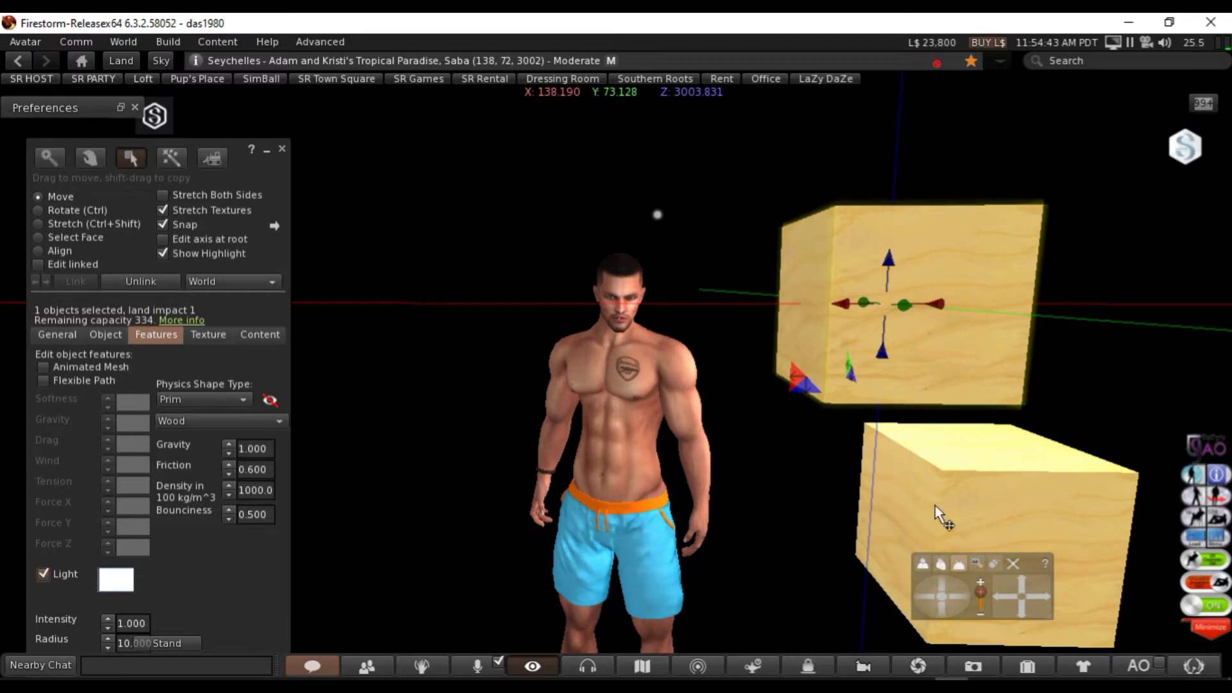
click(930, 475)
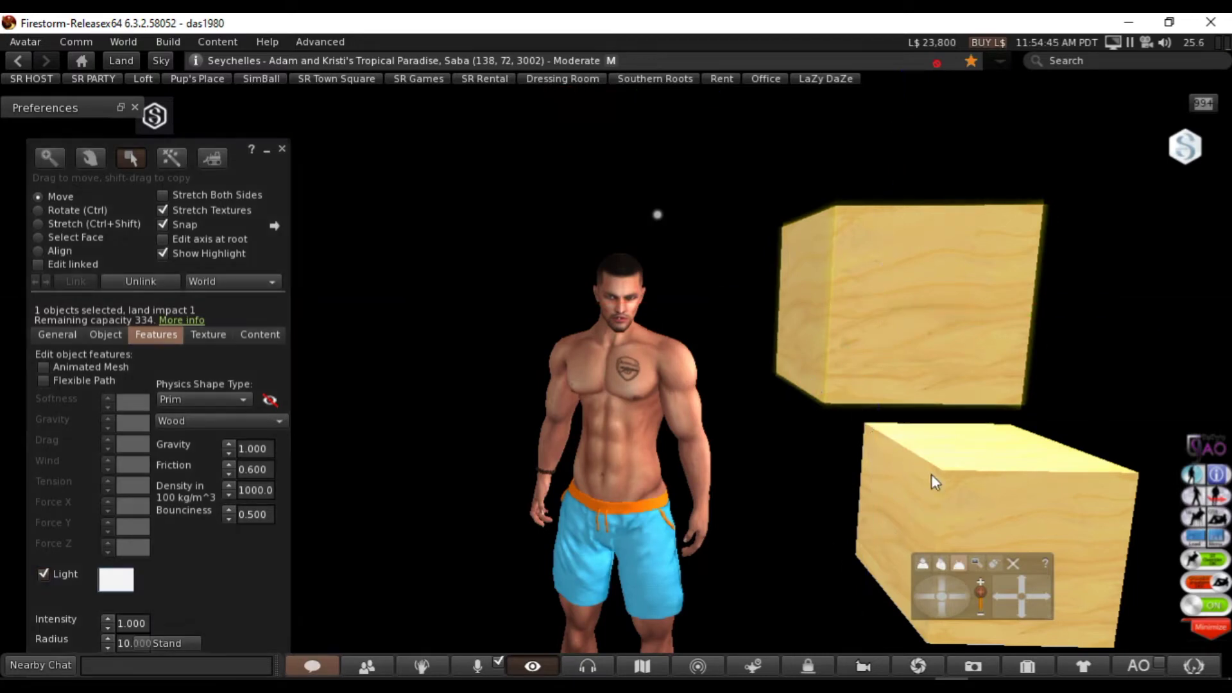
click(44, 573)
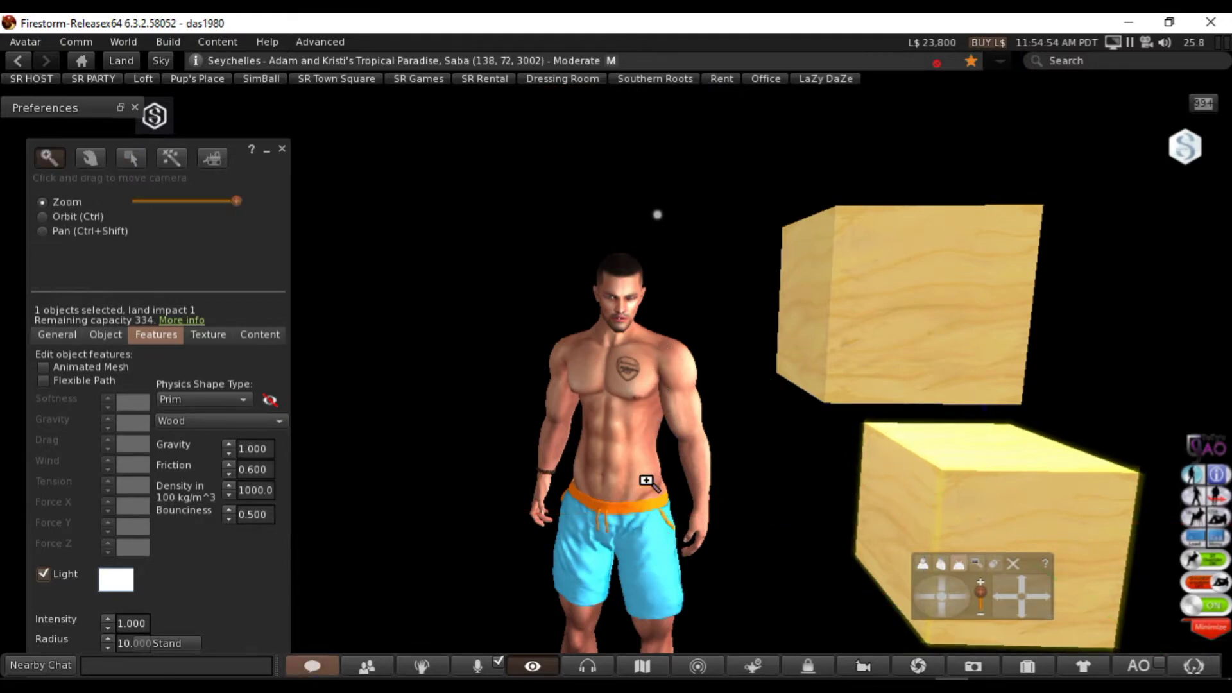
- Duplicate the upper light box to the avatar's other side, at about X 139.792 and Y 72.831
alt+click(642, 425)
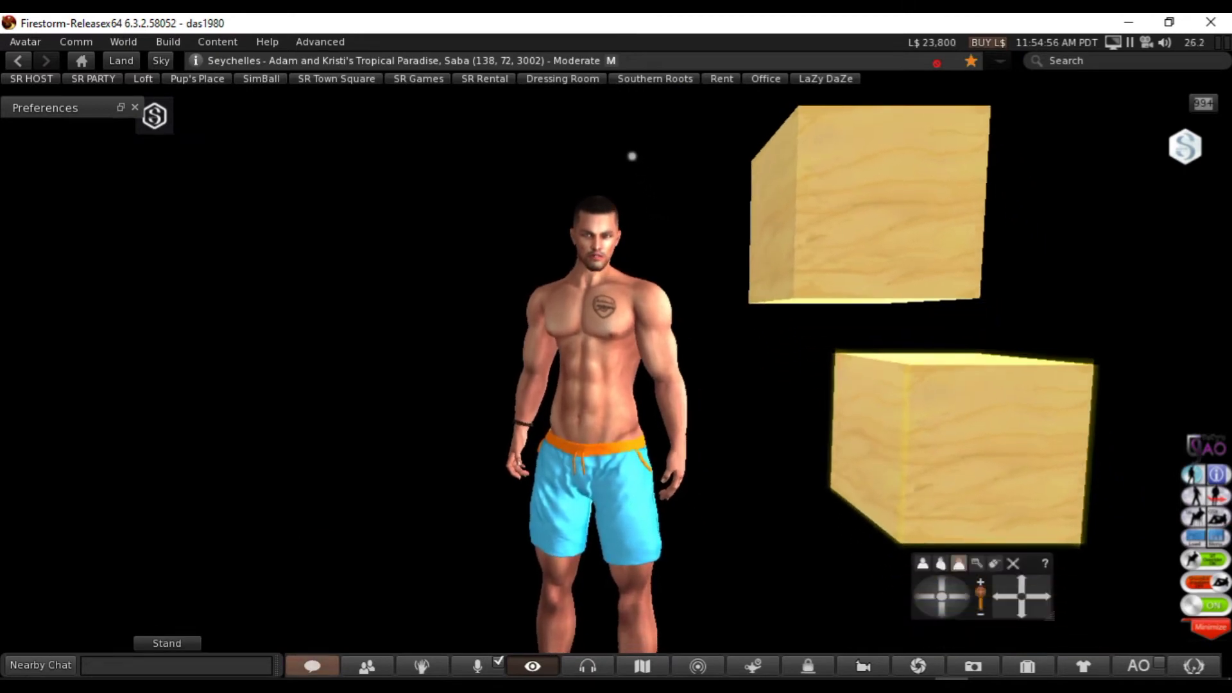
key(ctrl+b)
click(838, 215)
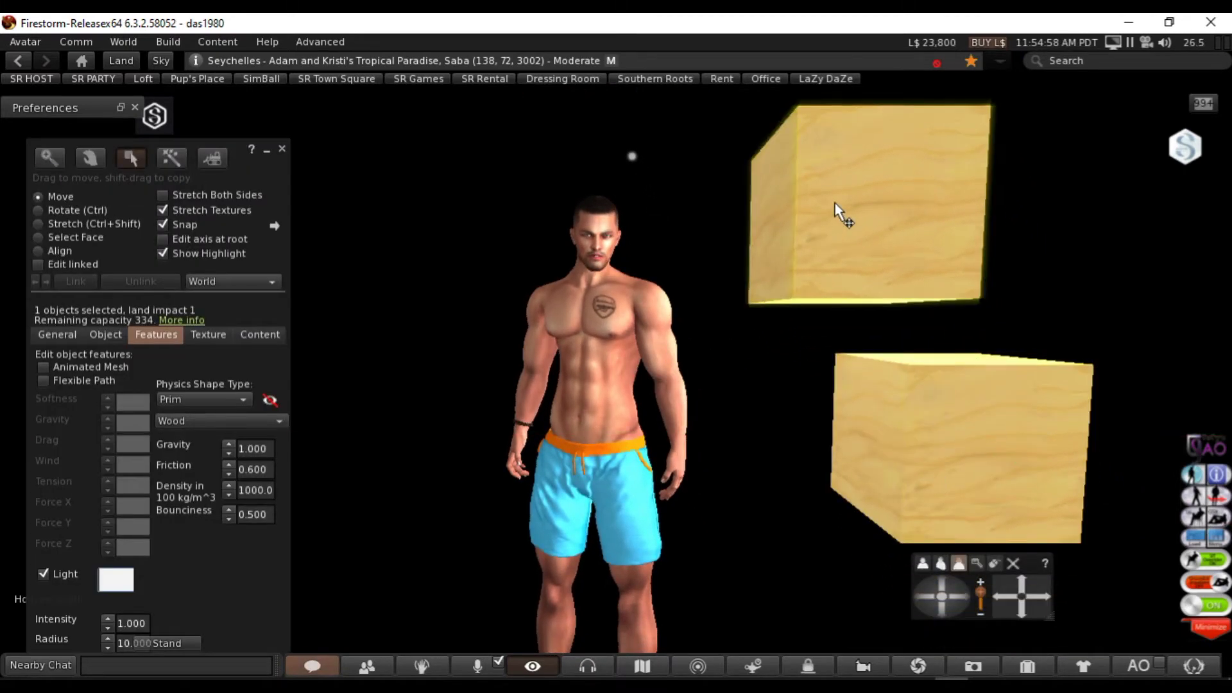
shift+drag(810, 222, 294, 275)
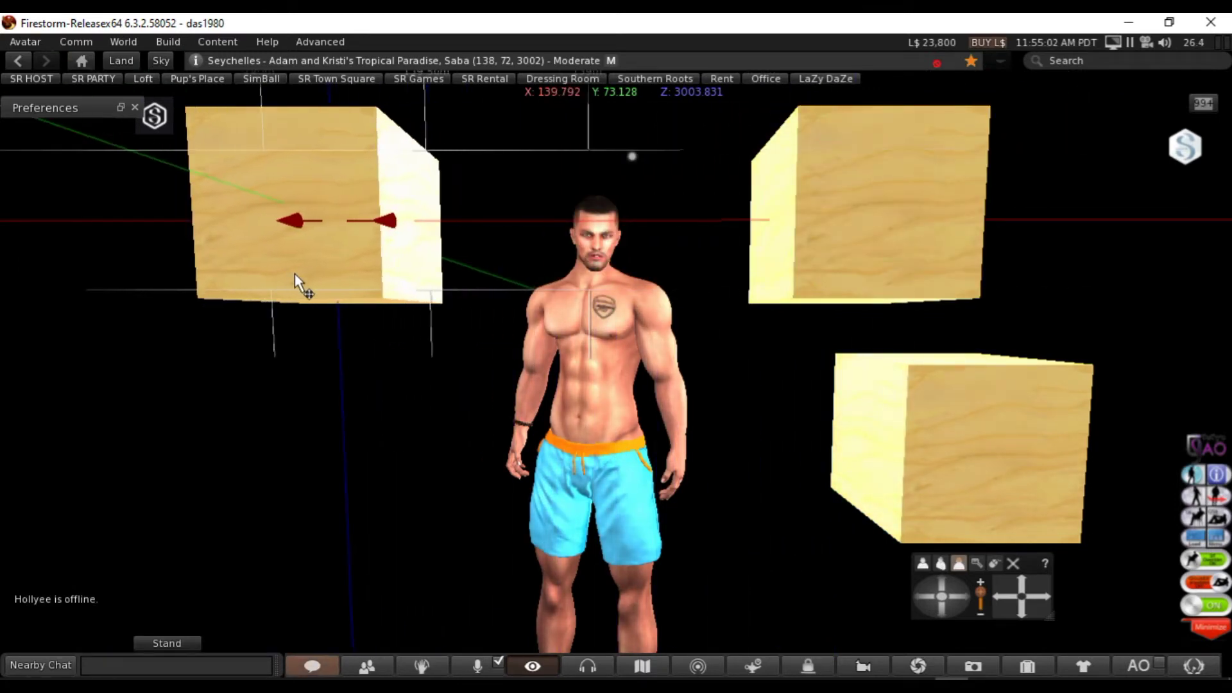
drag(318, 223, 413, 225)
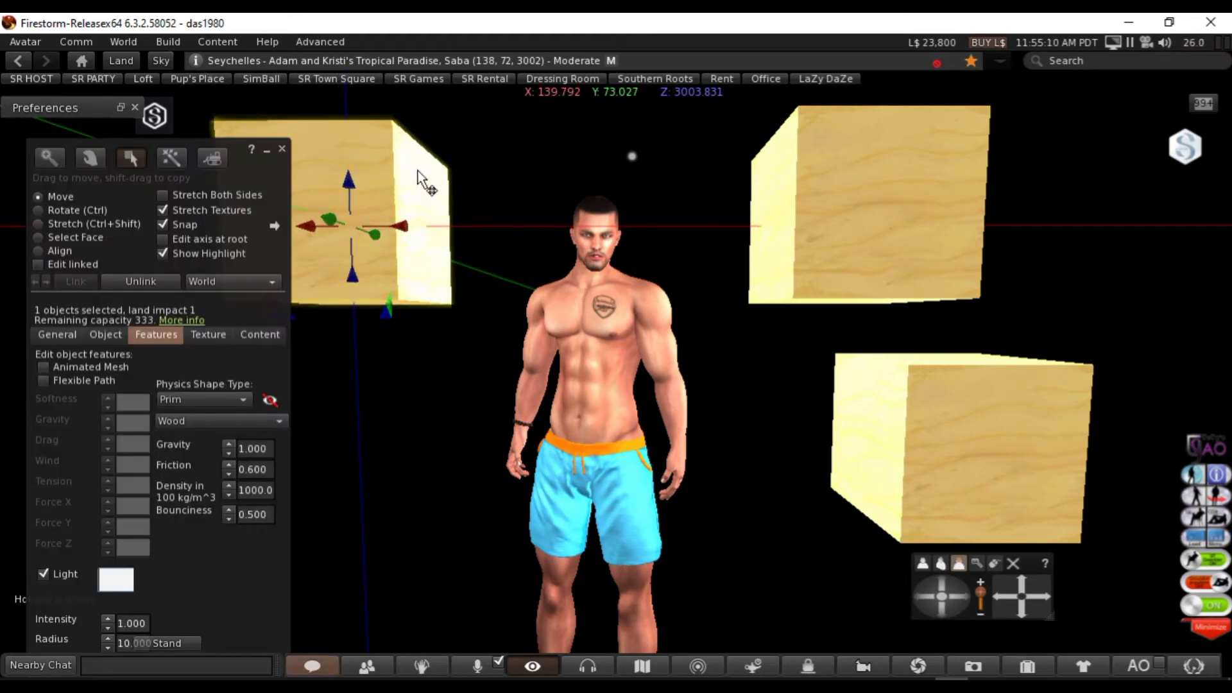
mouse_move(358, 225)
mouse_down()
mouse_move(417, 235)
mouse_move(356, 235)
mouse_up()
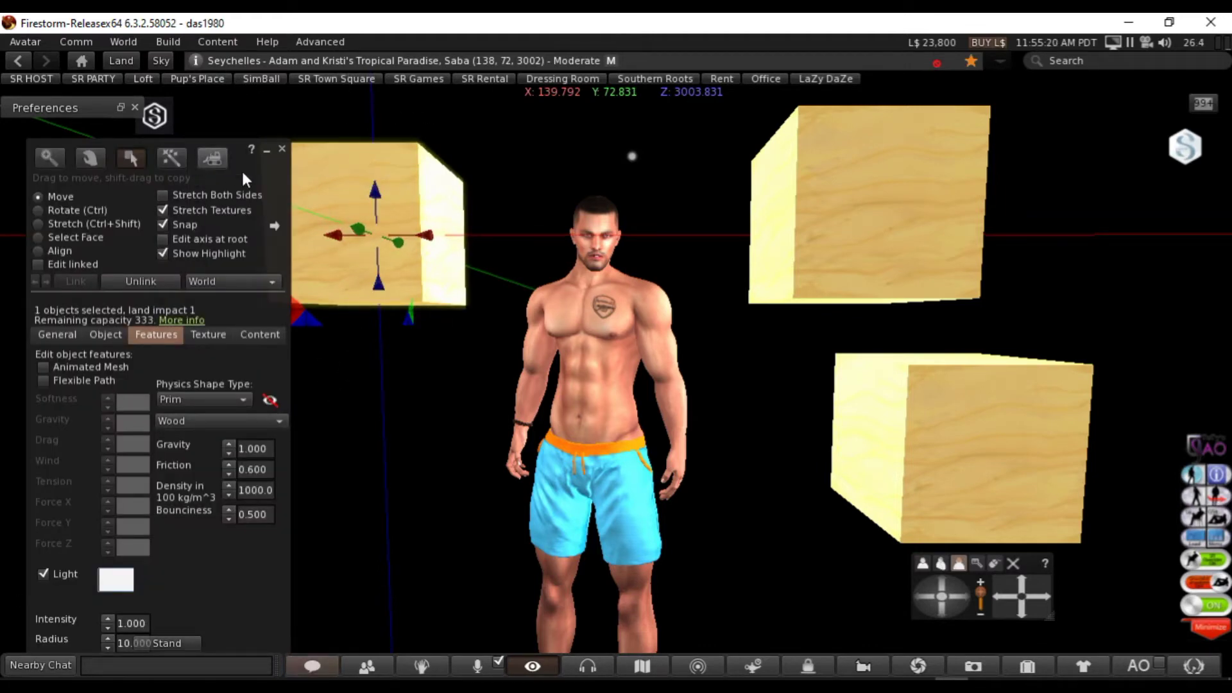
- Set the new box's light colour to red, RGB 246, 21, 48
drag(242, 171, 256, 116)
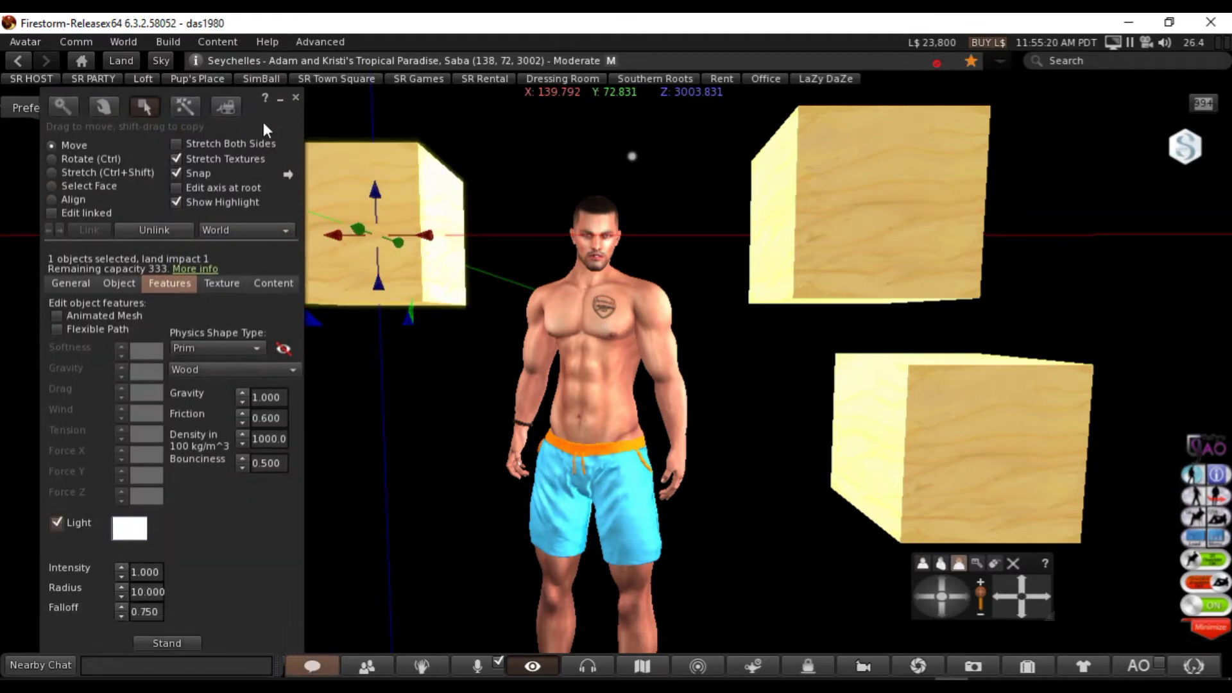
click(128, 528)
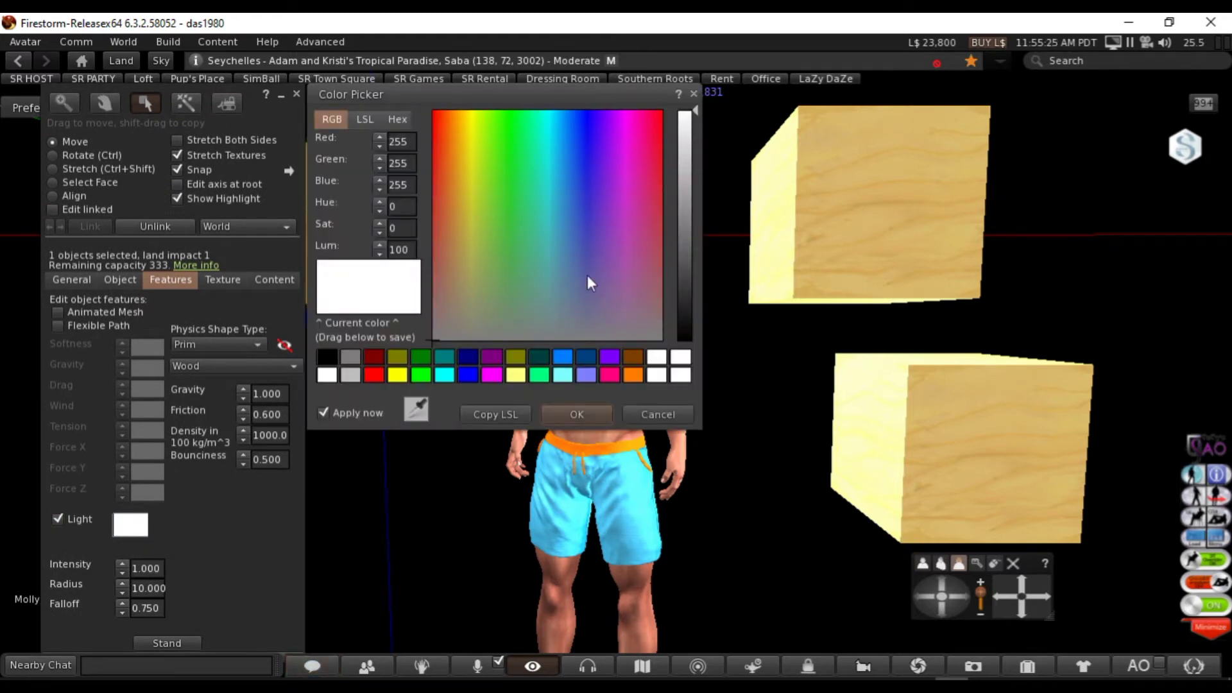
drag(551, 92, 564, 353)
drag(663, 361, 1044, 245)
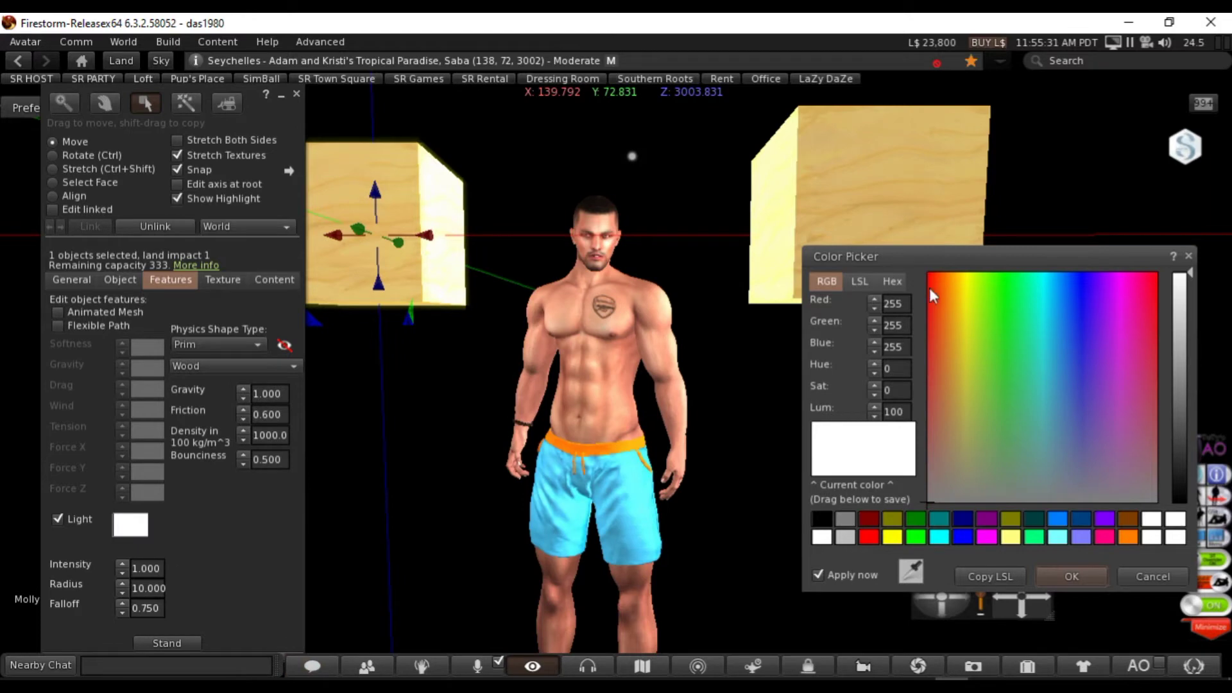
click(1153, 287)
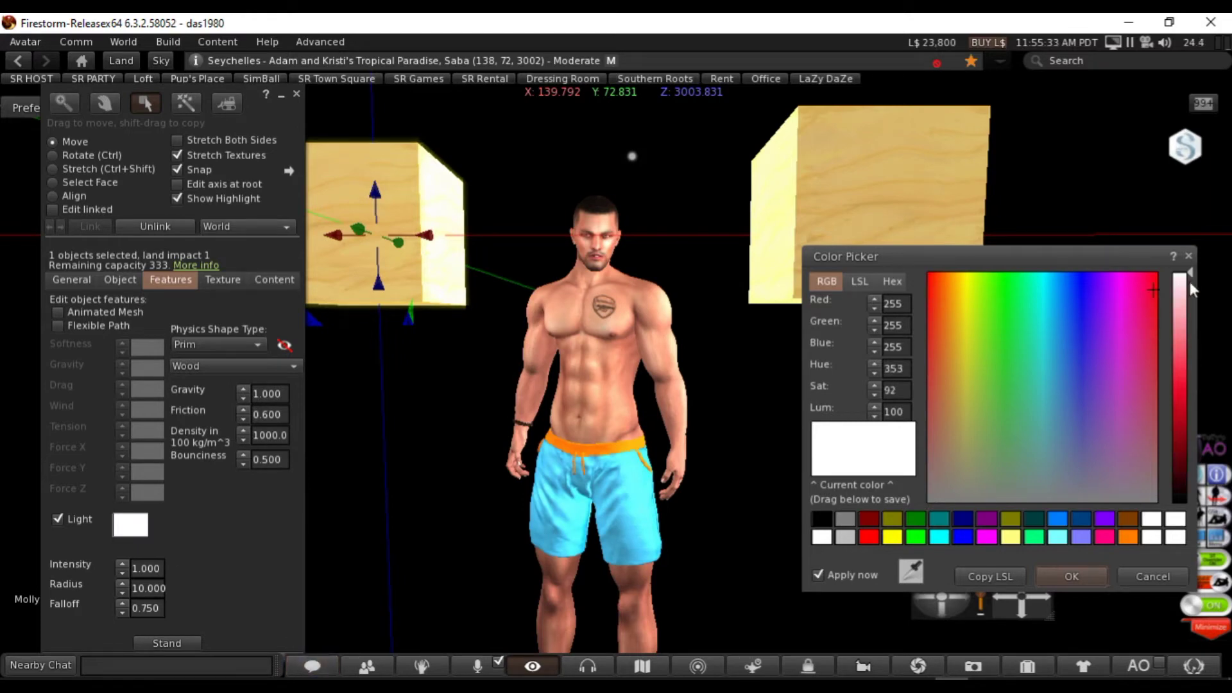
drag(1190, 276, 1173, 391)
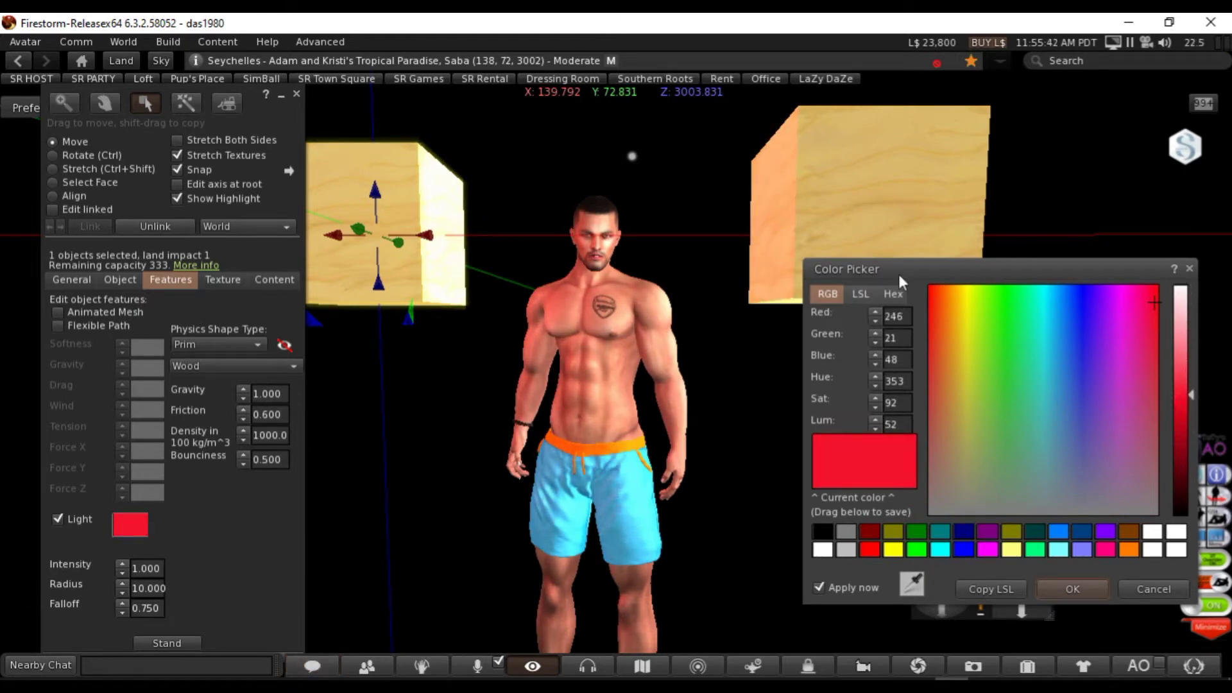
click(1084, 590)
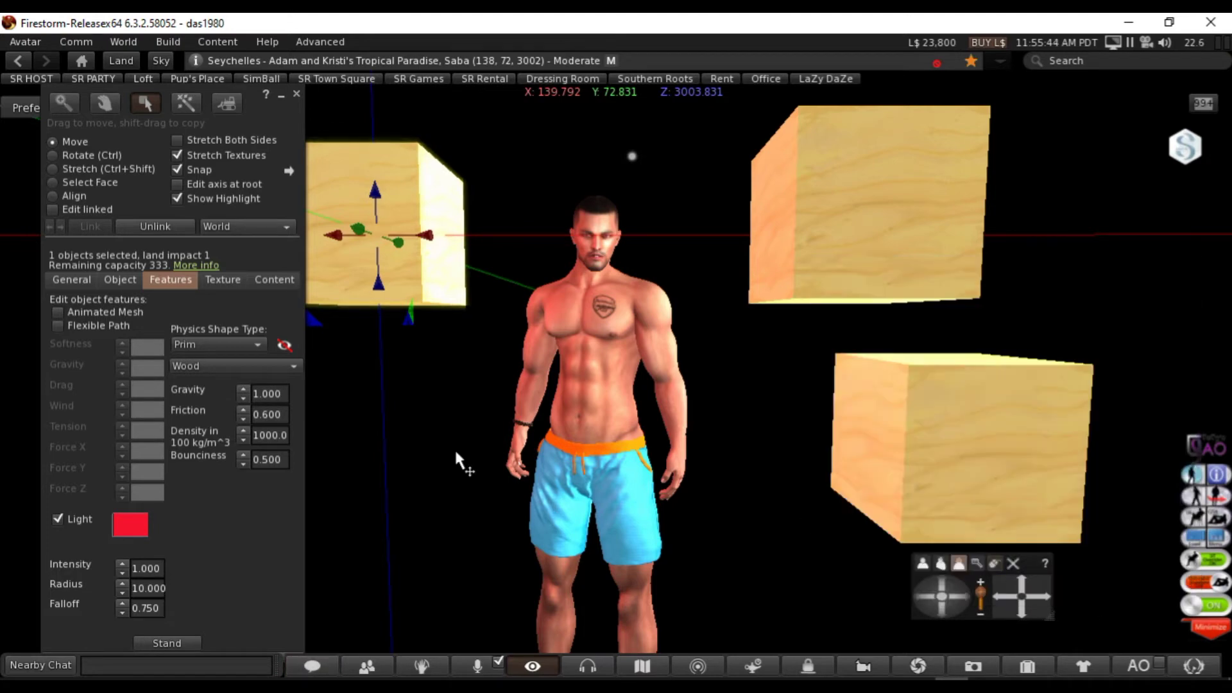
- Toggle the red light off and on and examine its effect on the avatar up close and from farther away
click(54, 520)
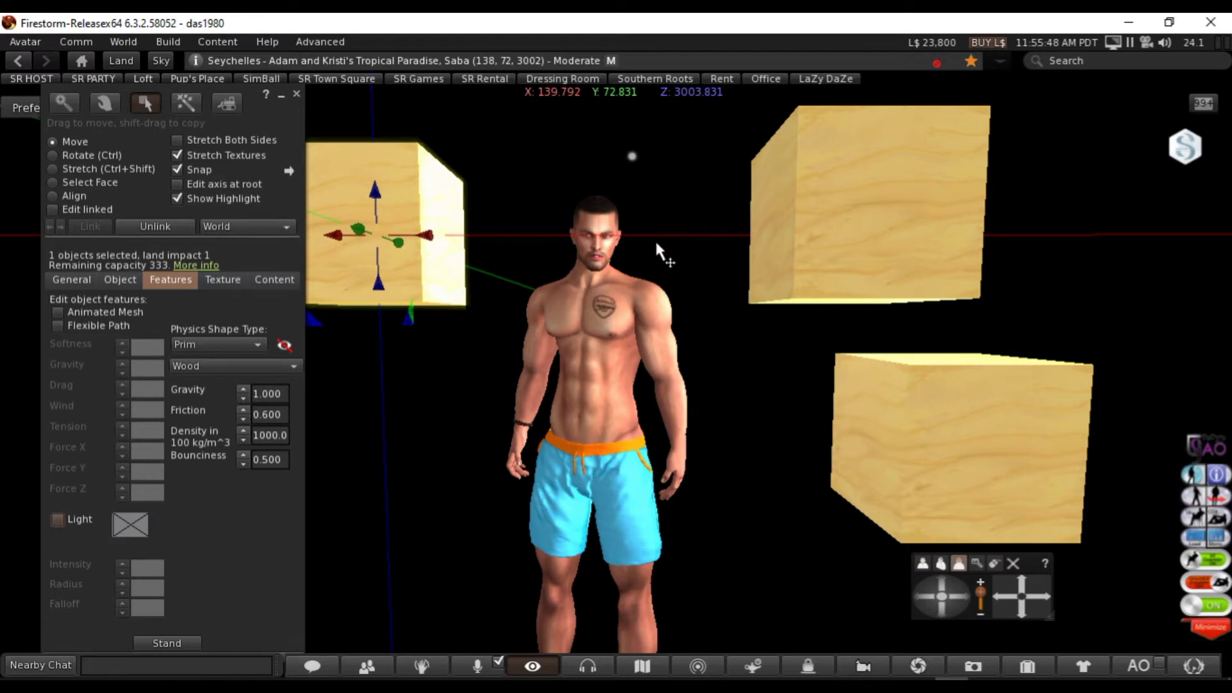
click(55, 515)
scroll(561, 320, up, 5)
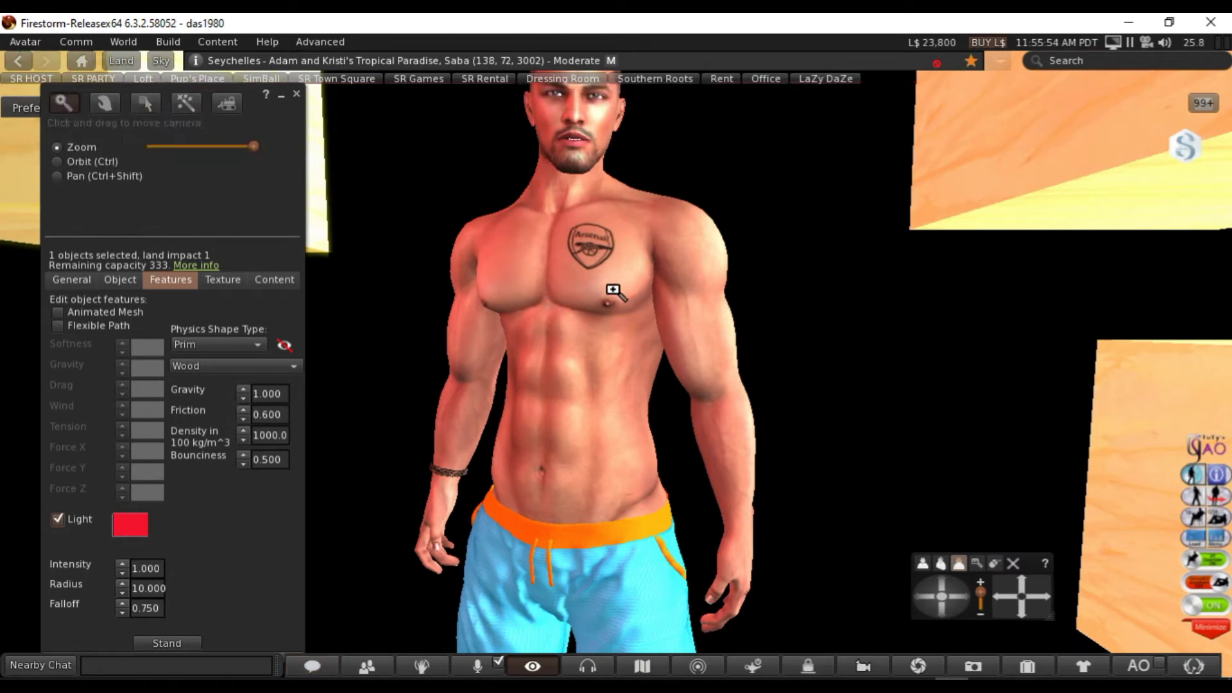
mouse_move(612, 286)
alt+mouse_down()
mouse_move(600, 287)
mouse_move(613, 286)
mouse_move(612, 309)
alt+mouse_up()
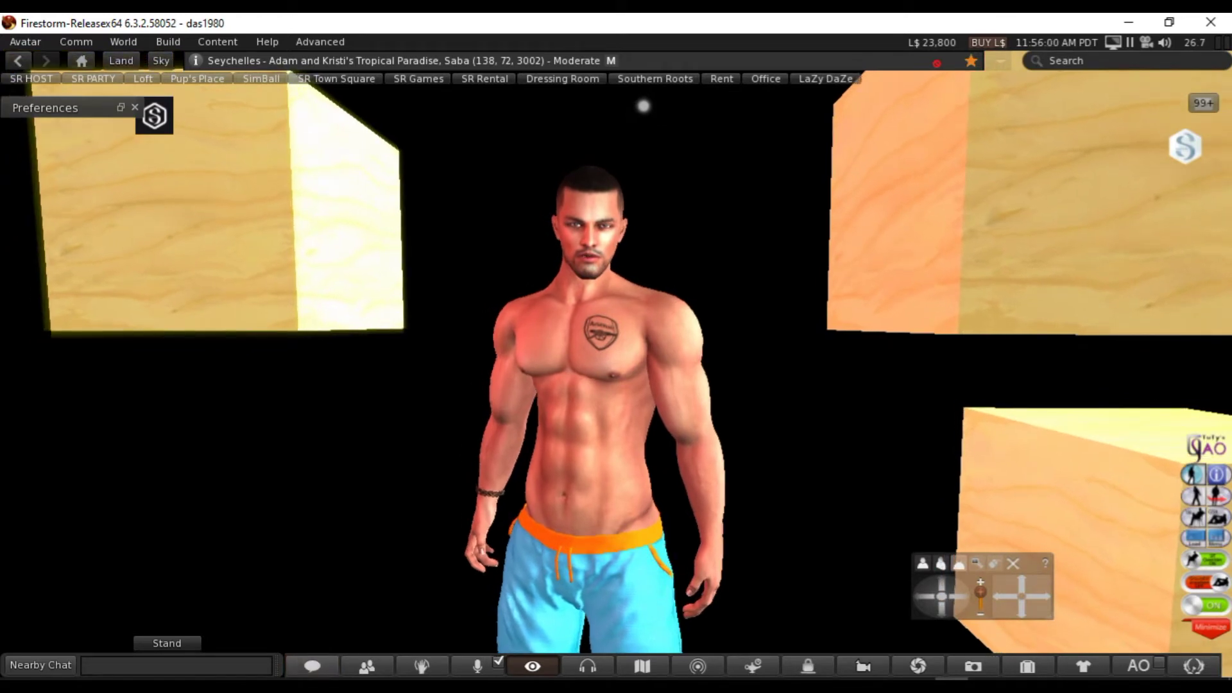
alt+drag(613, 309, 613, 286)
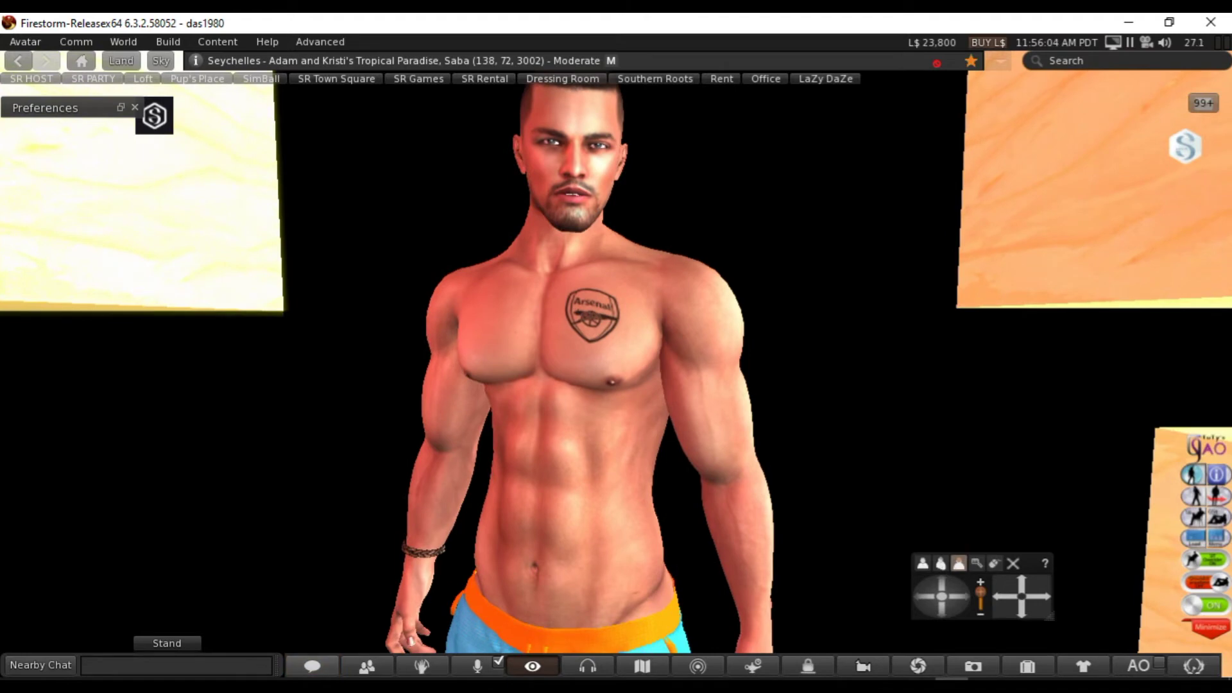
alt+drag(612, 309, 613, 358)
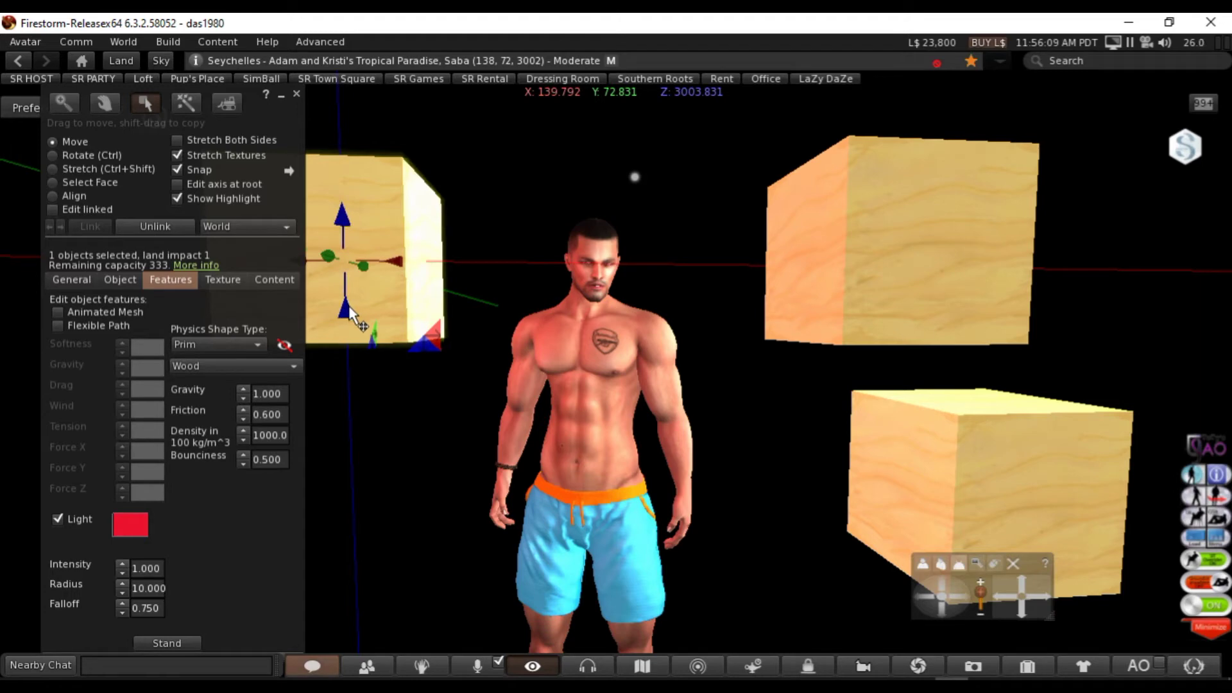
- Duplicate the red light box downward to about Z 3002.728 and set the copy's light to dark blue, RGB 27, 40, 122
shift+drag(348, 315, 353, 639)
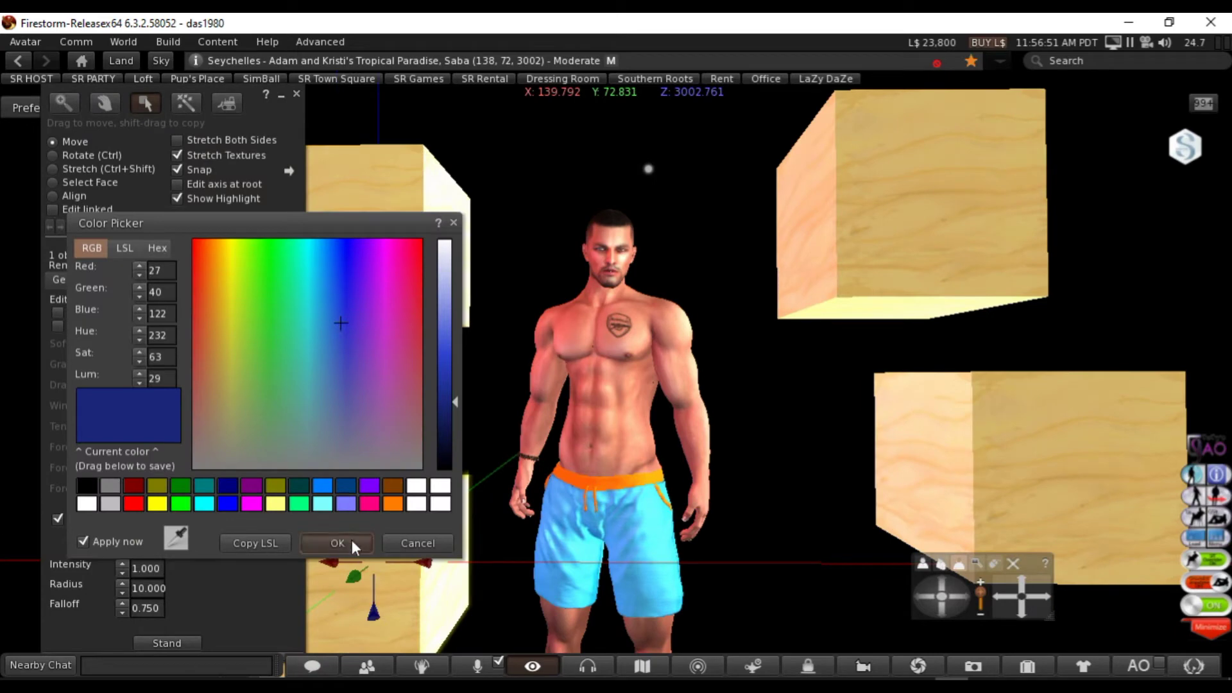
click(337, 548)
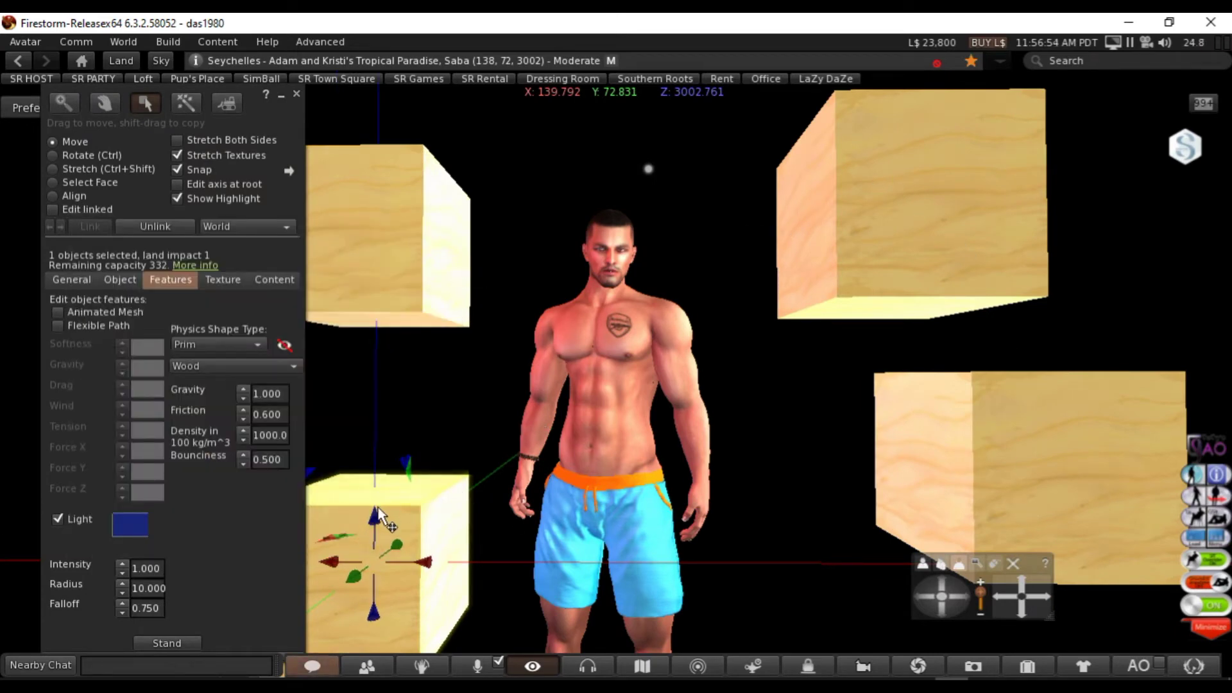
key(alt)
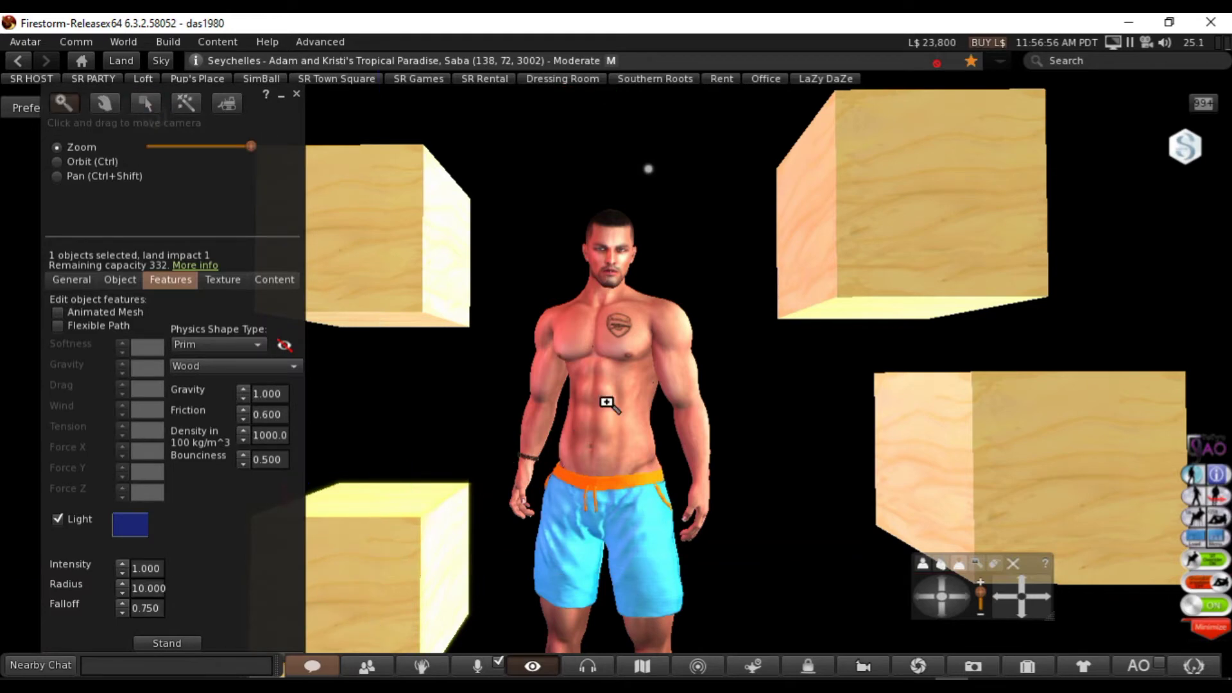
alt+click(607, 402)
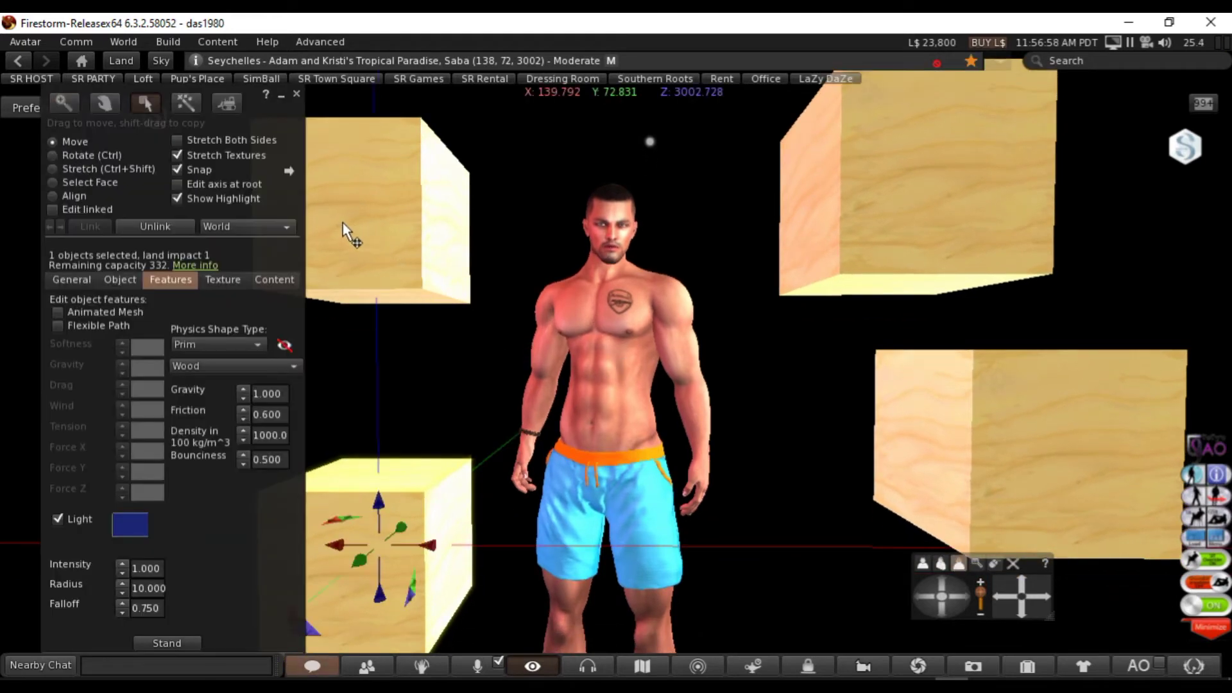
- Examine the coloured lighting on the avatar up close, and switch the upper box's red light back on
click(185, 102)
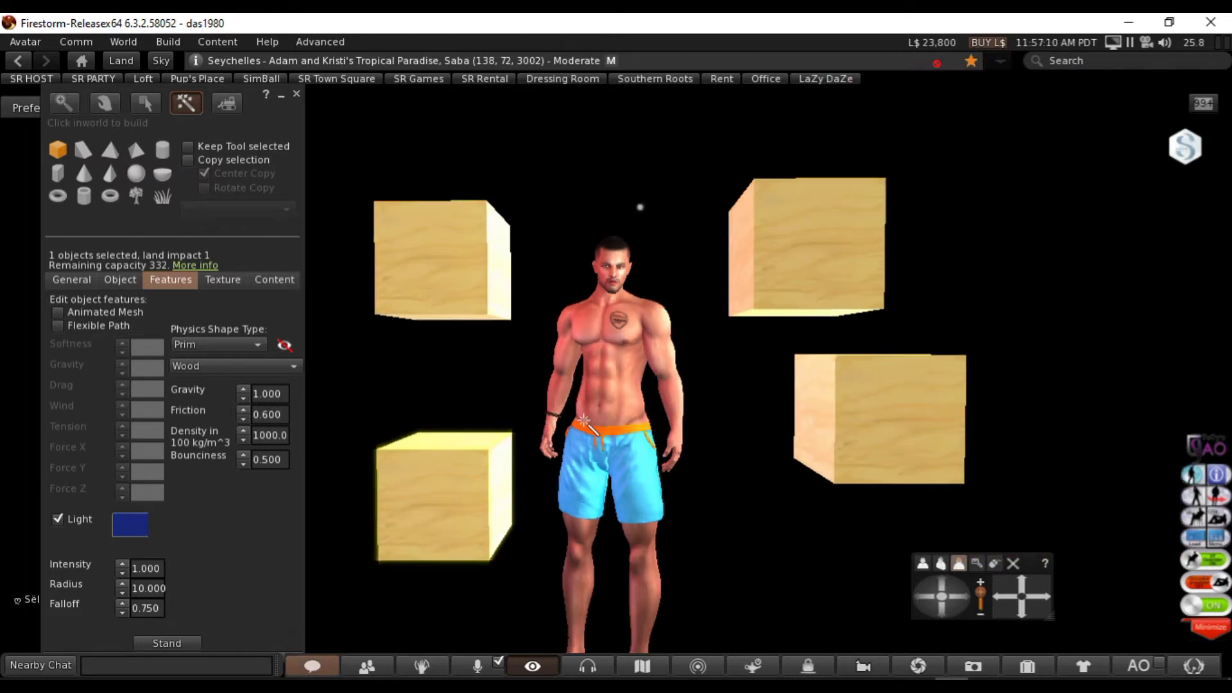
scroll(584, 421, up, 2)
scroll(590, 417, up, 1)
key(alt)
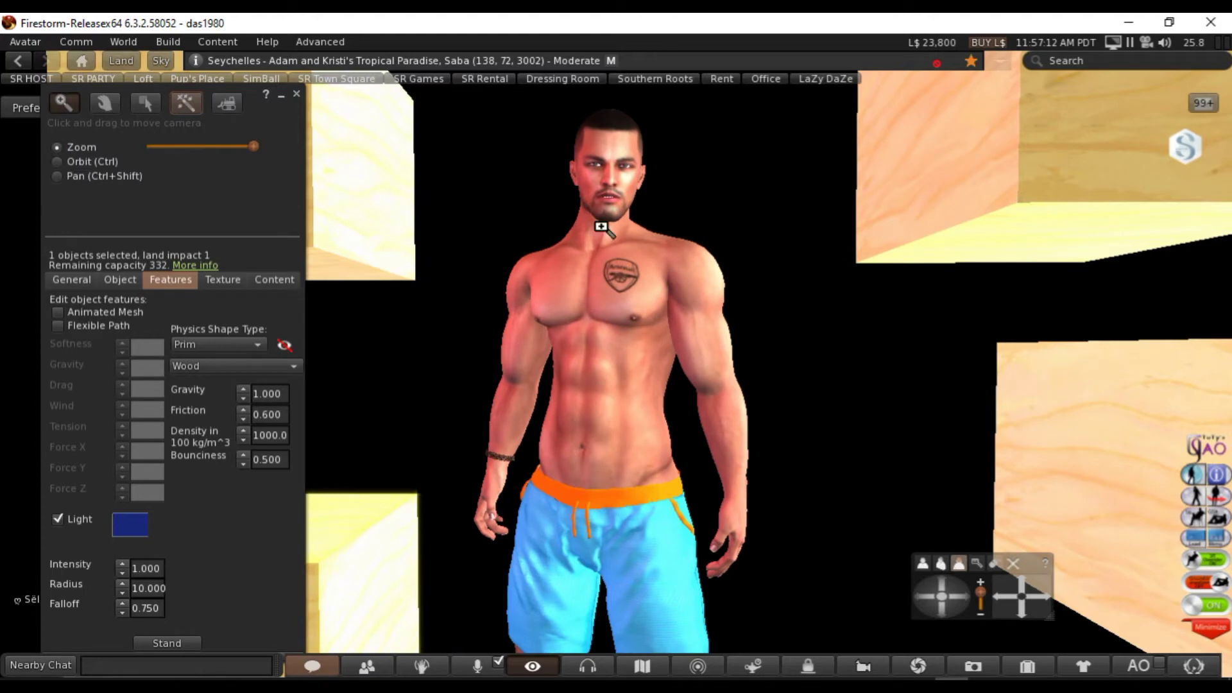
key(ctrl+4)
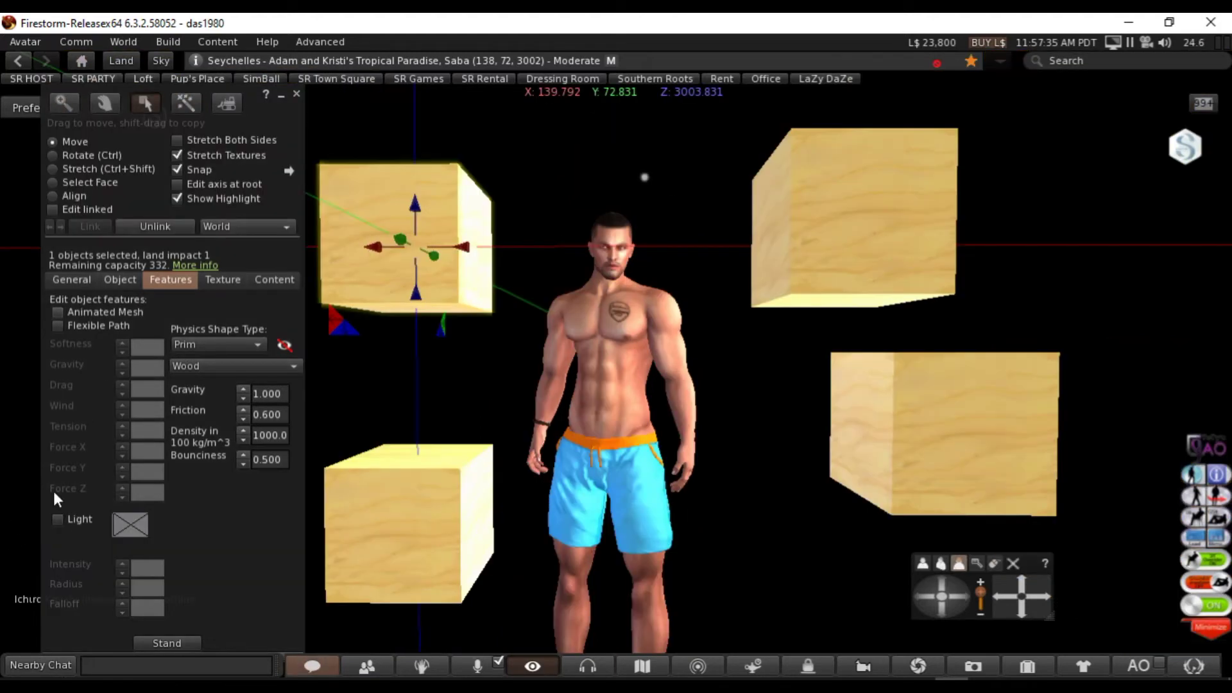
click(56, 519)
- Enable the Advanced Lighting Model in the graphics preferences, and clear the Preferences window out of the avatar's view
mouse_move(1120, 47)
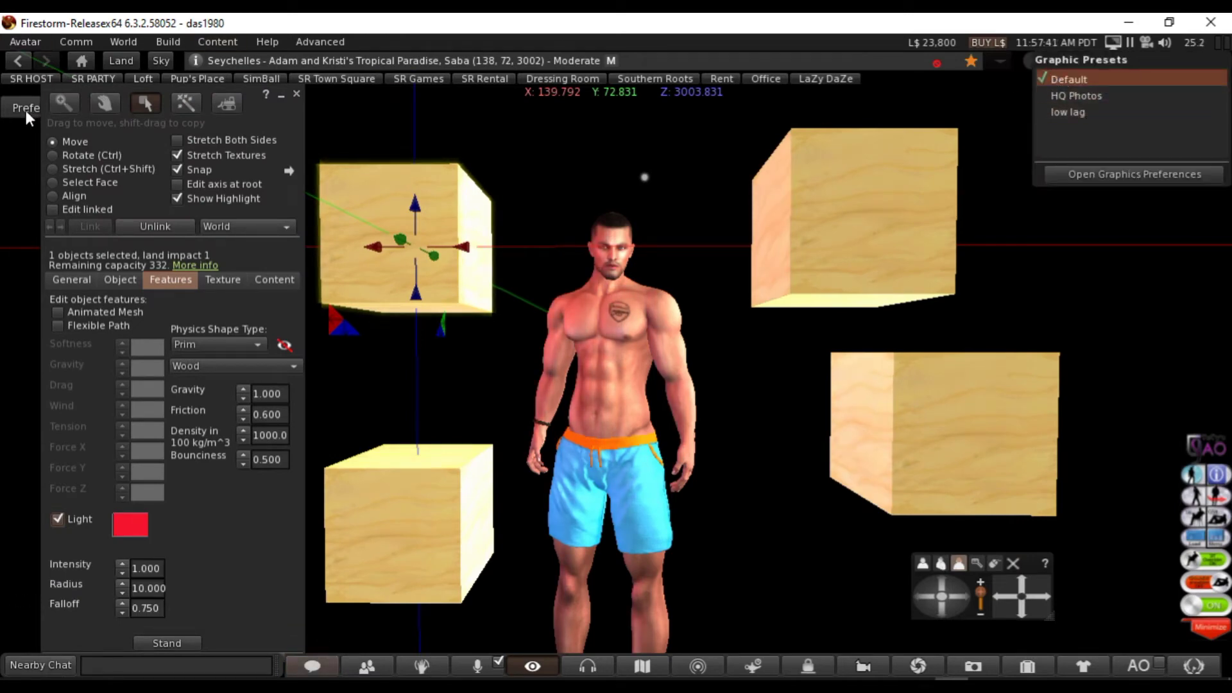
key(alt)
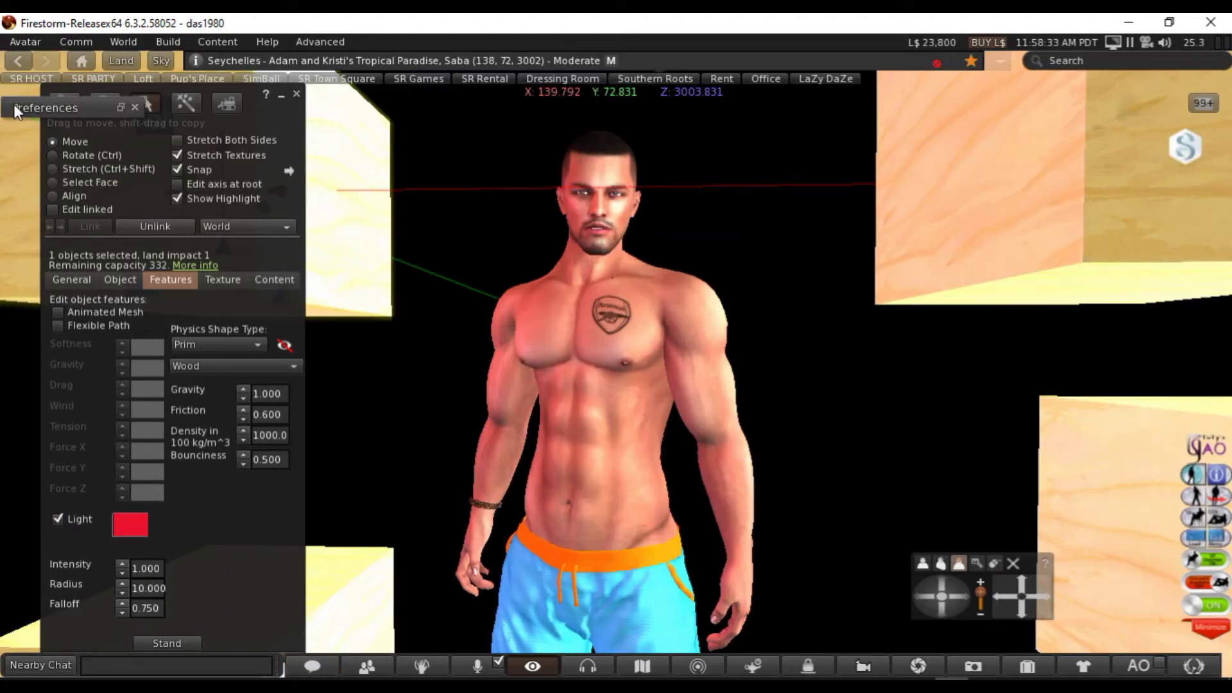
double_click(14, 104)
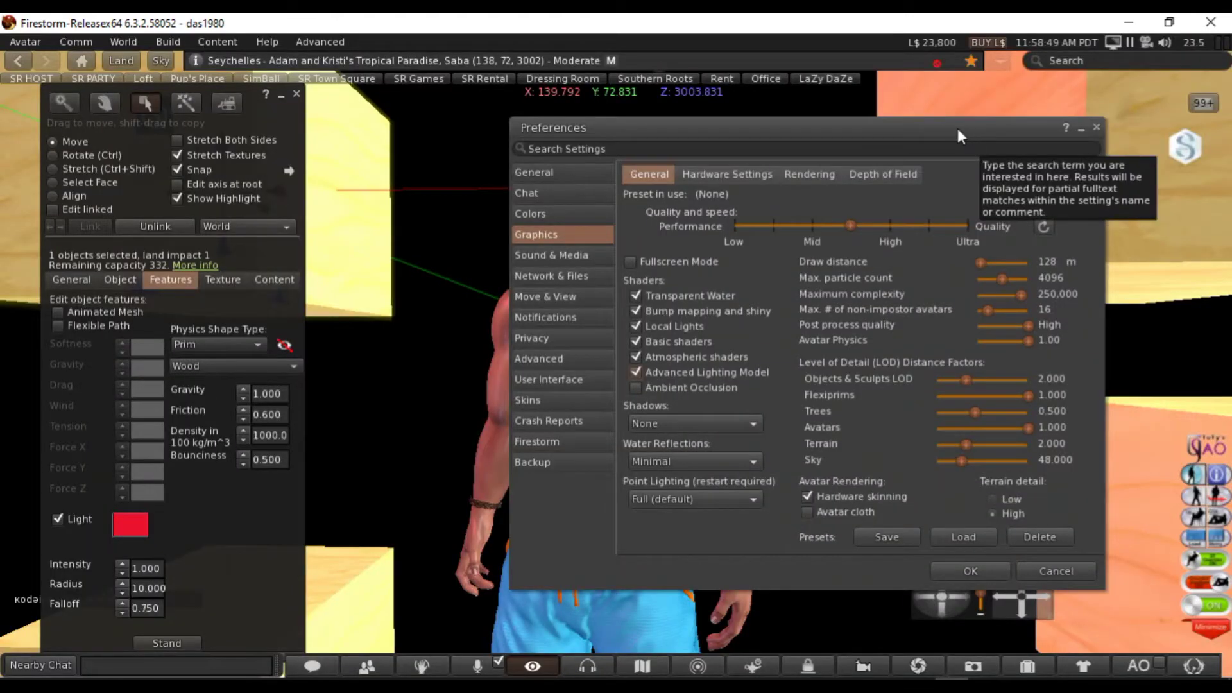
drag(971, 140, 336, 252)
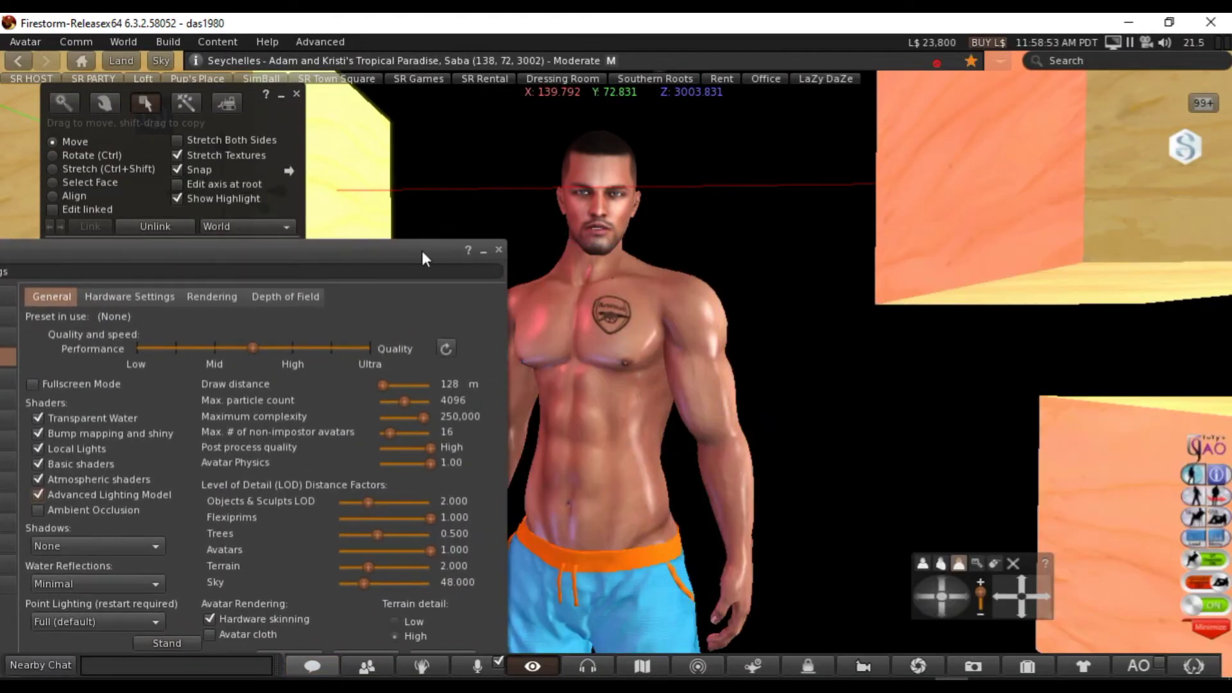
click(483, 251)
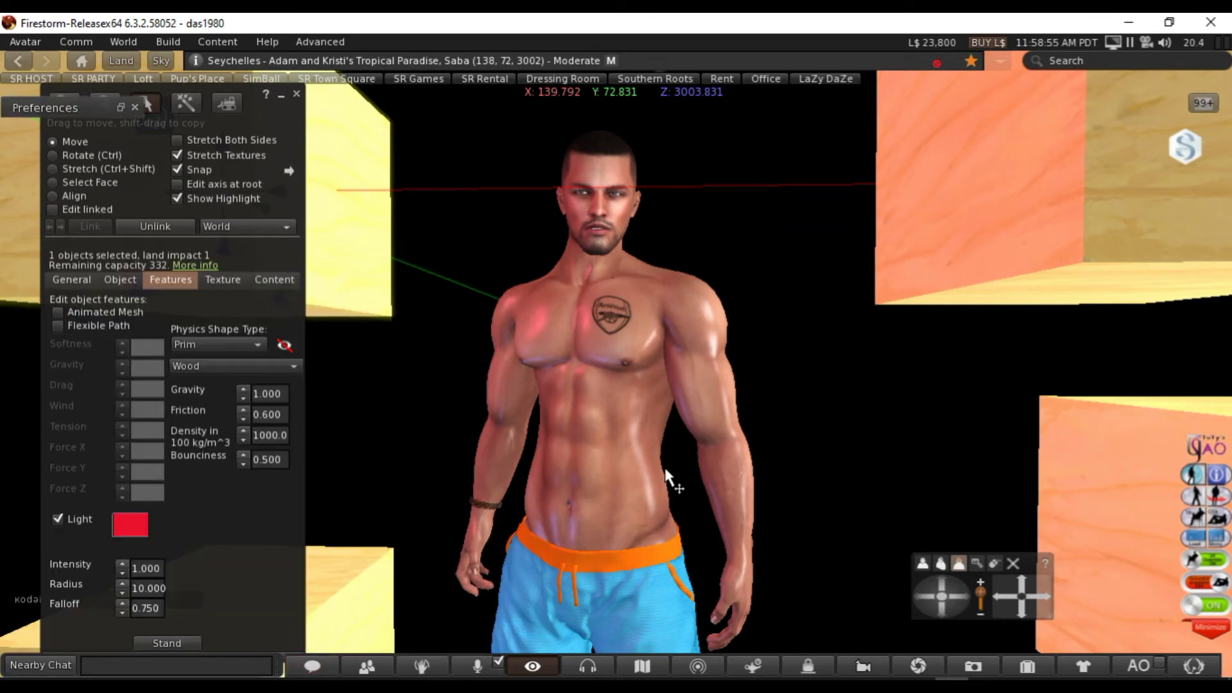
- Examine the glossiness and intensity skin effects in the avatar's body HUD, with the build tools put away
click(281, 100)
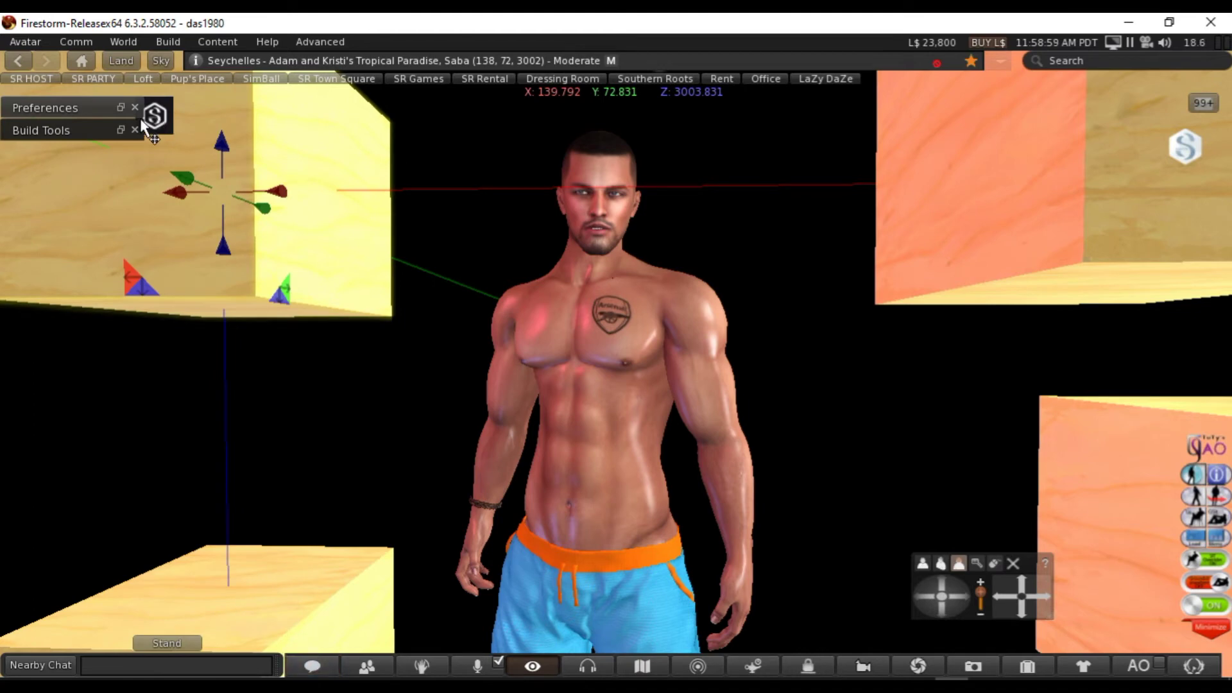
click(134, 129)
click(155, 116)
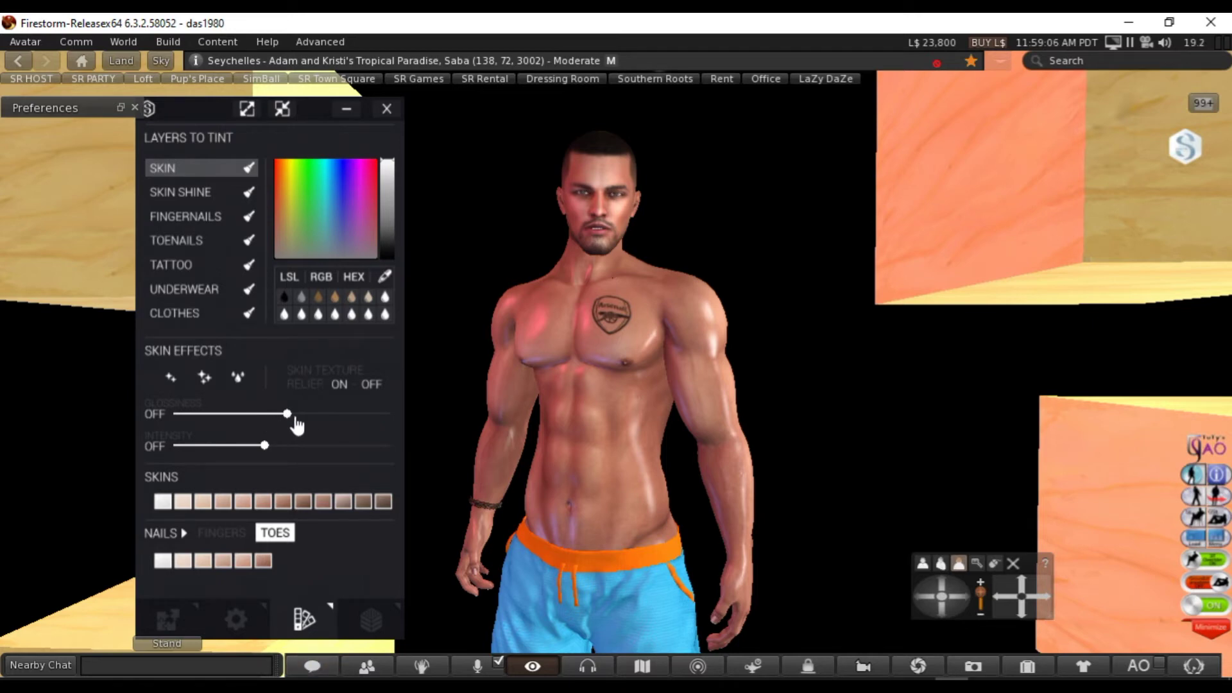
click(347, 110)
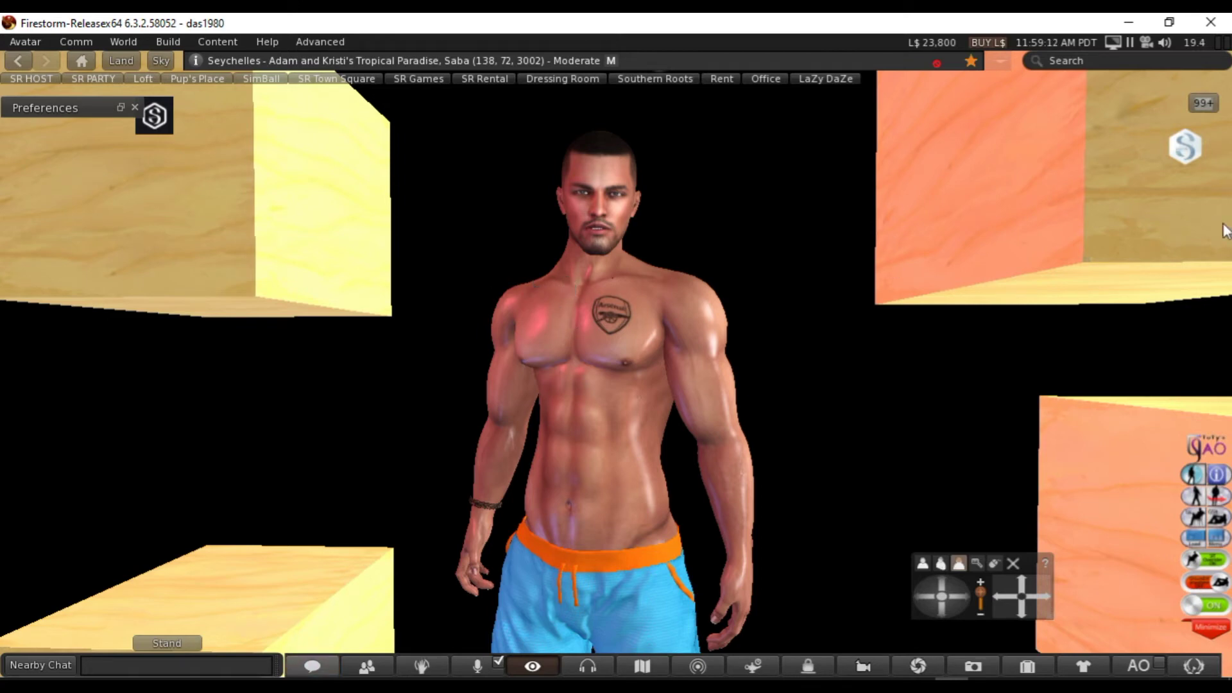
- Turn off the lights of all four boxes around the avatar, one by one, beginning with the red one
right_click(296, 223)
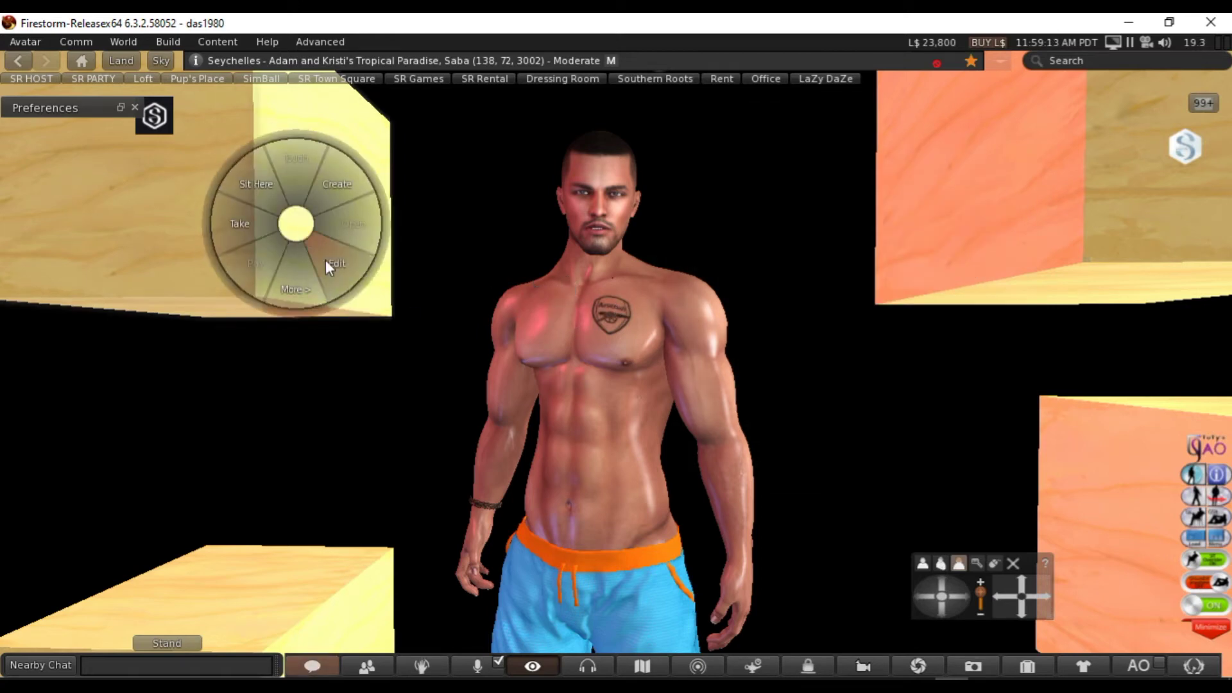
click(325, 260)
click(59, 518)
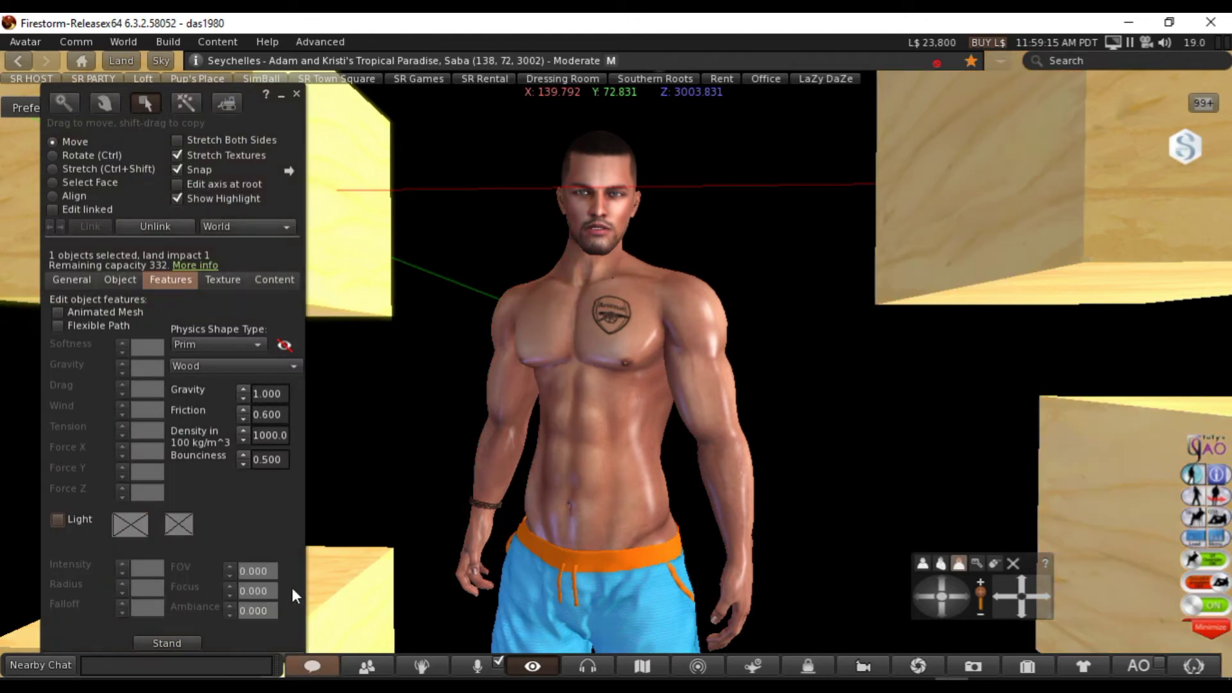
click(327, 594)
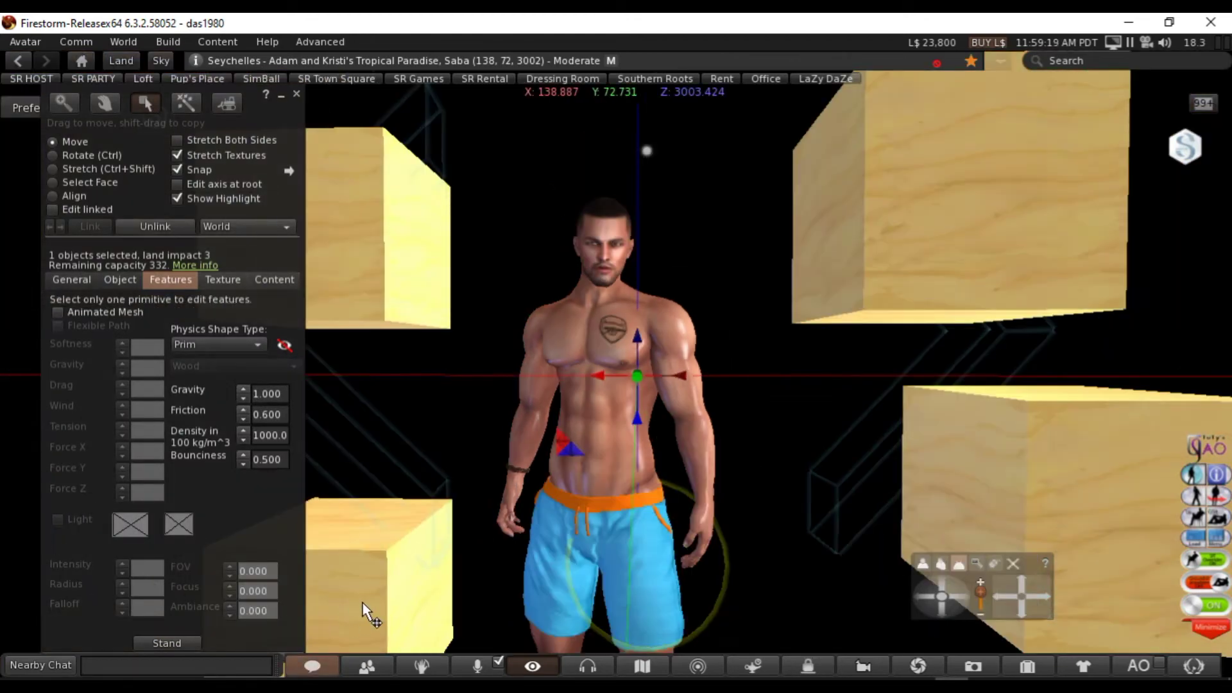
click(363, 603)
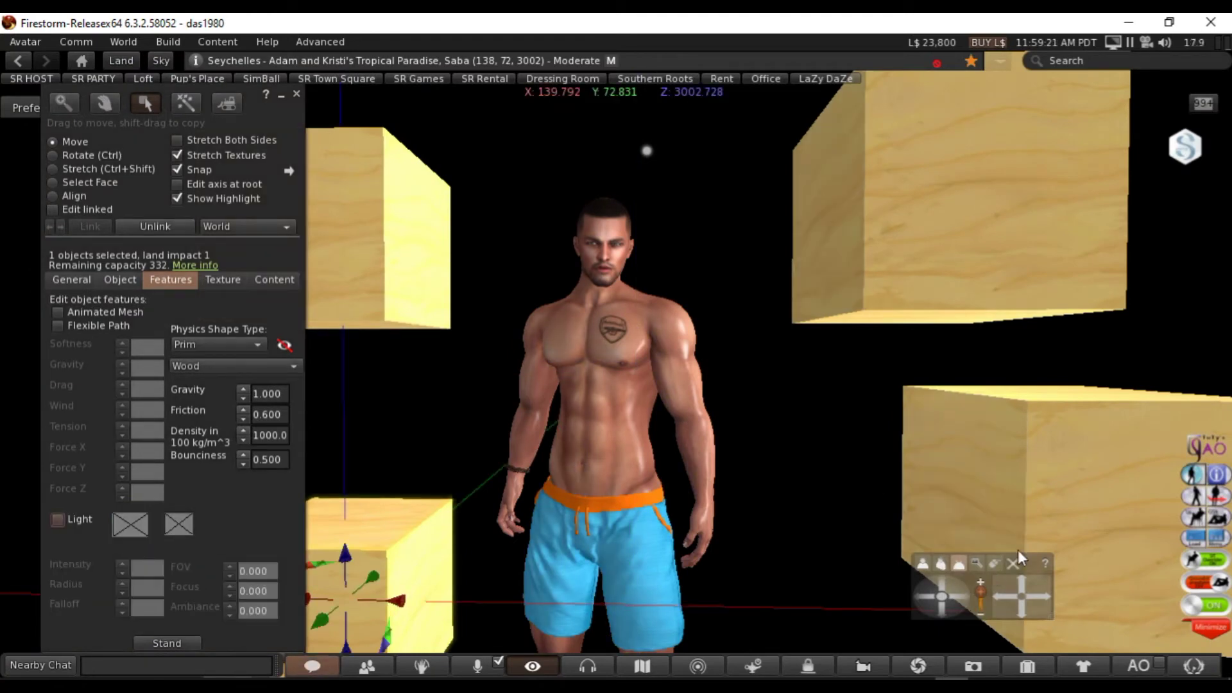
click(1127, 509)
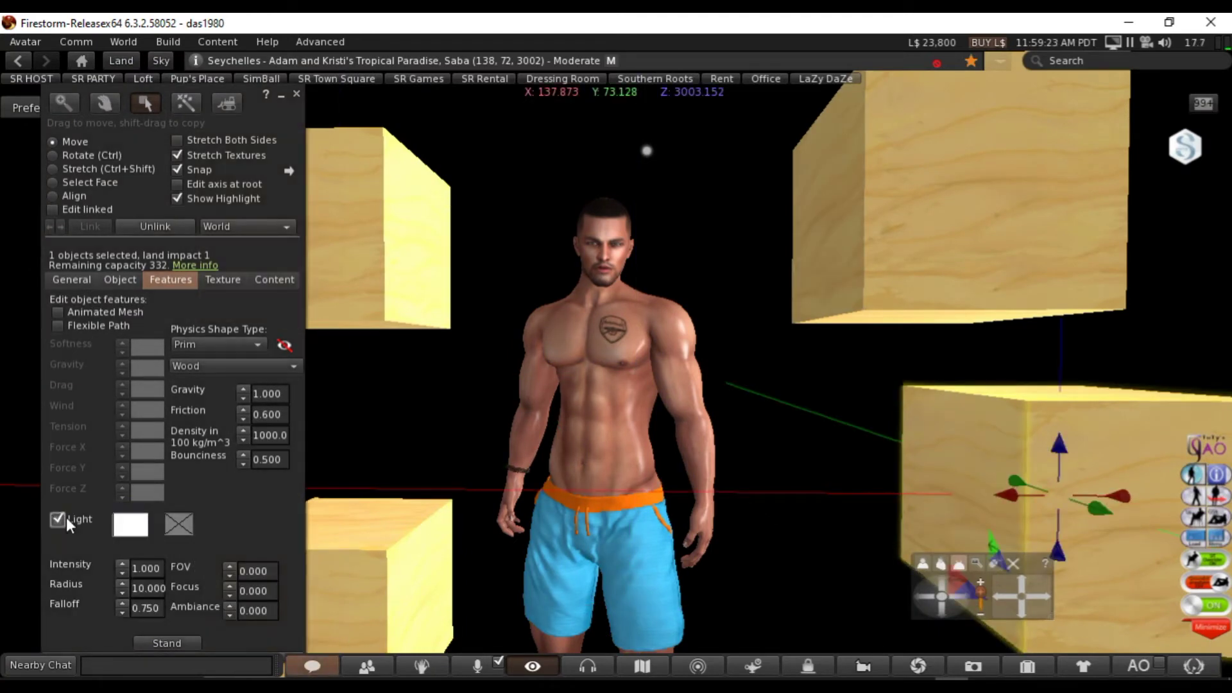
click(1004, 226)
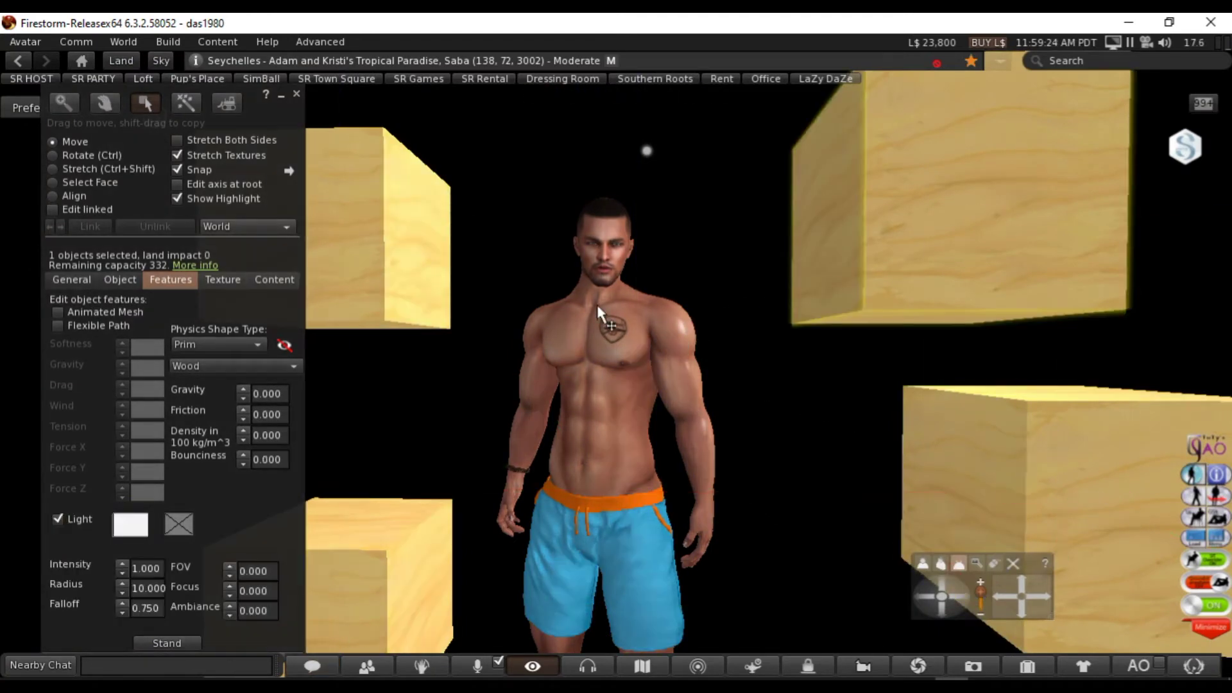
click(57, 519)
- Examine the avatar with all box lights off, both up close and from farther away
scroll(580, 344, up, 3)
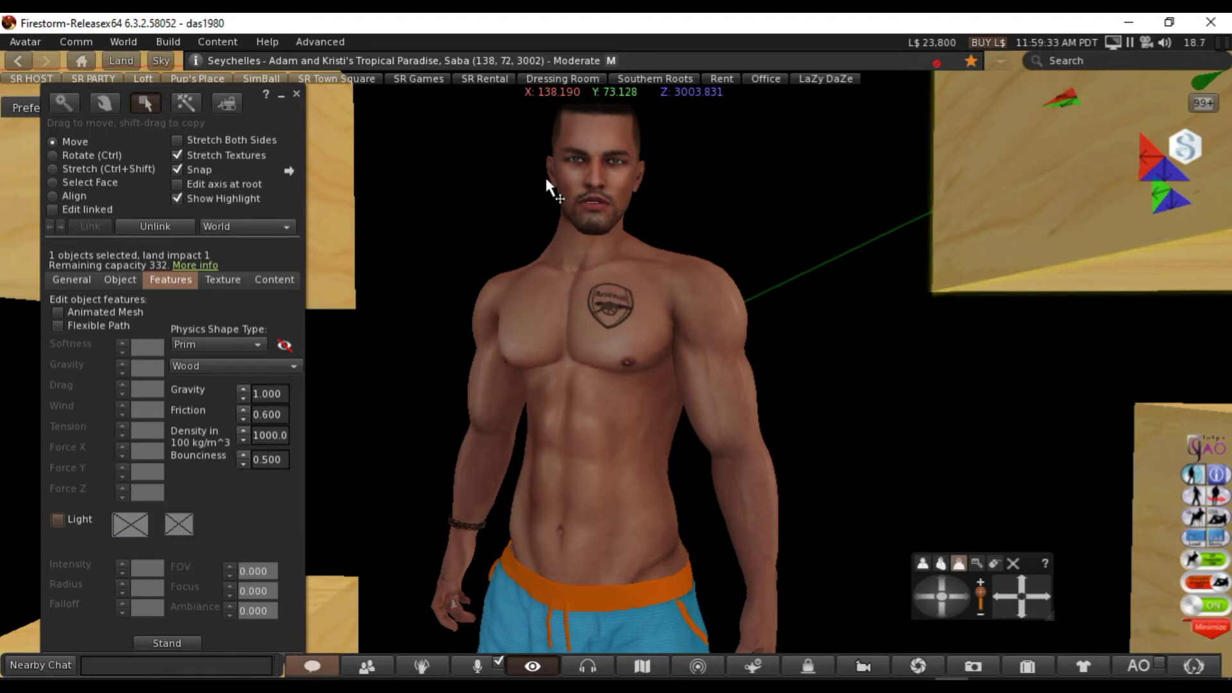
alt+drag(625, 333, 616, 359)
scroll(624, 283, down, 5)
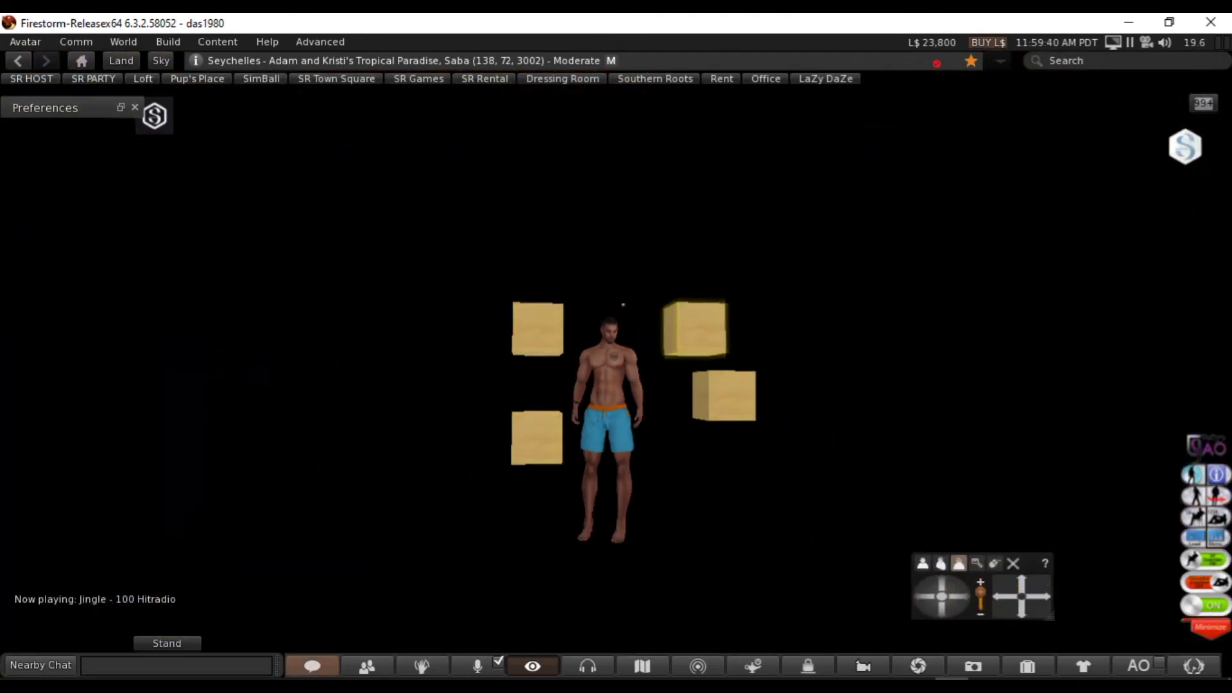
scroll(624, 283, up, 6)
key(ctrl+b)
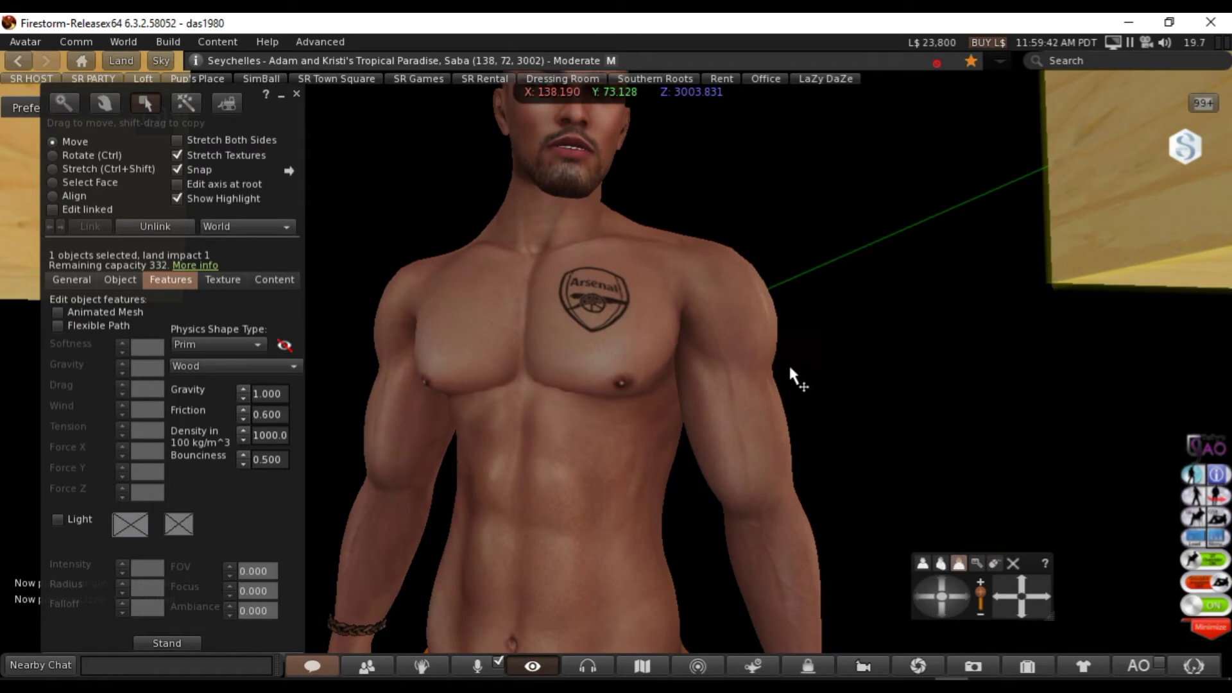
key(ctrl+b)
scroll(737, 236, down, 5)
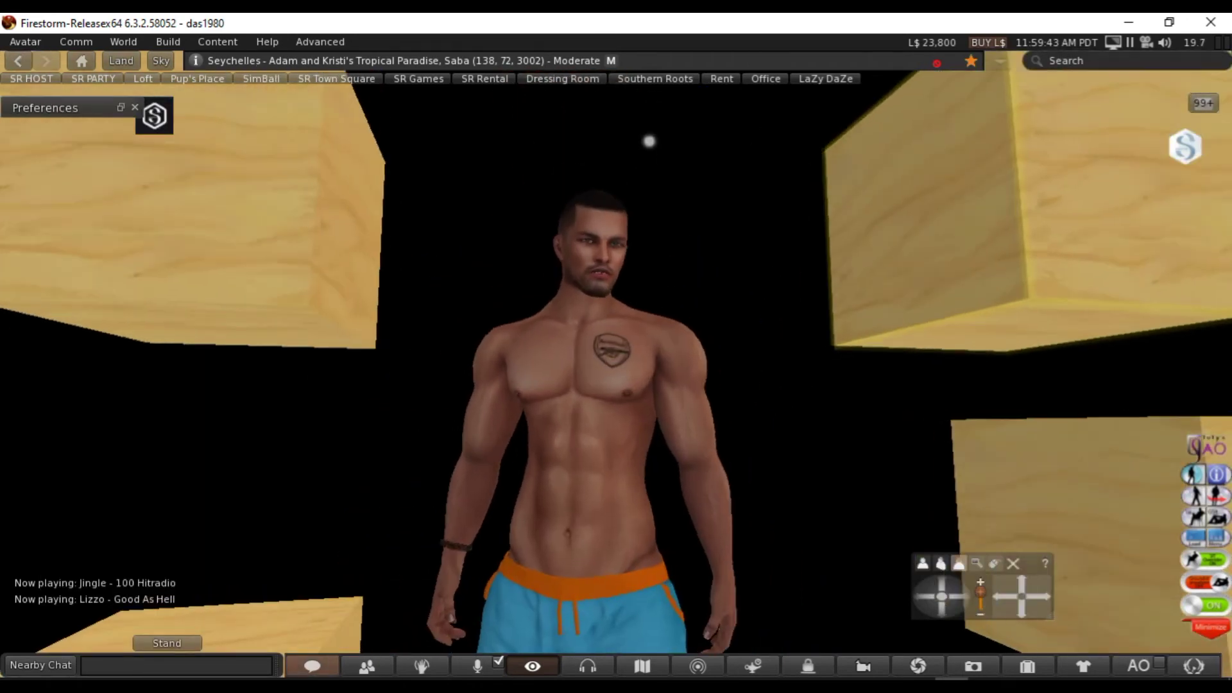
scroll(677, 351, down, 5)
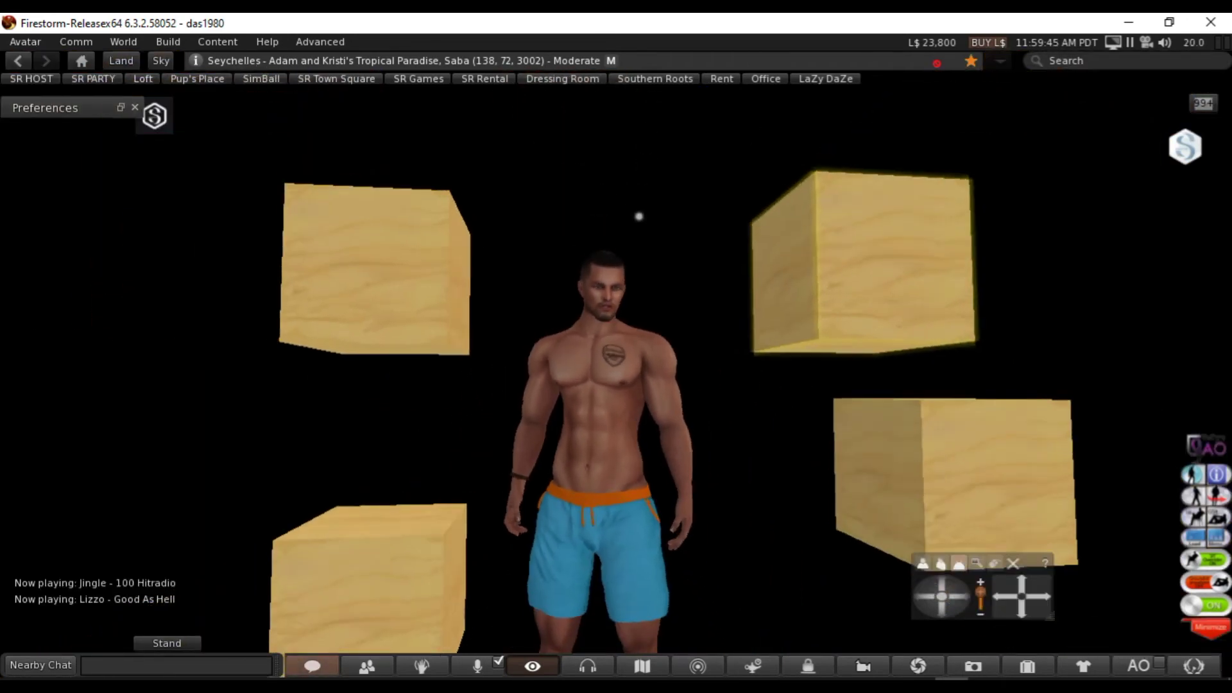
key(ctrl+b)
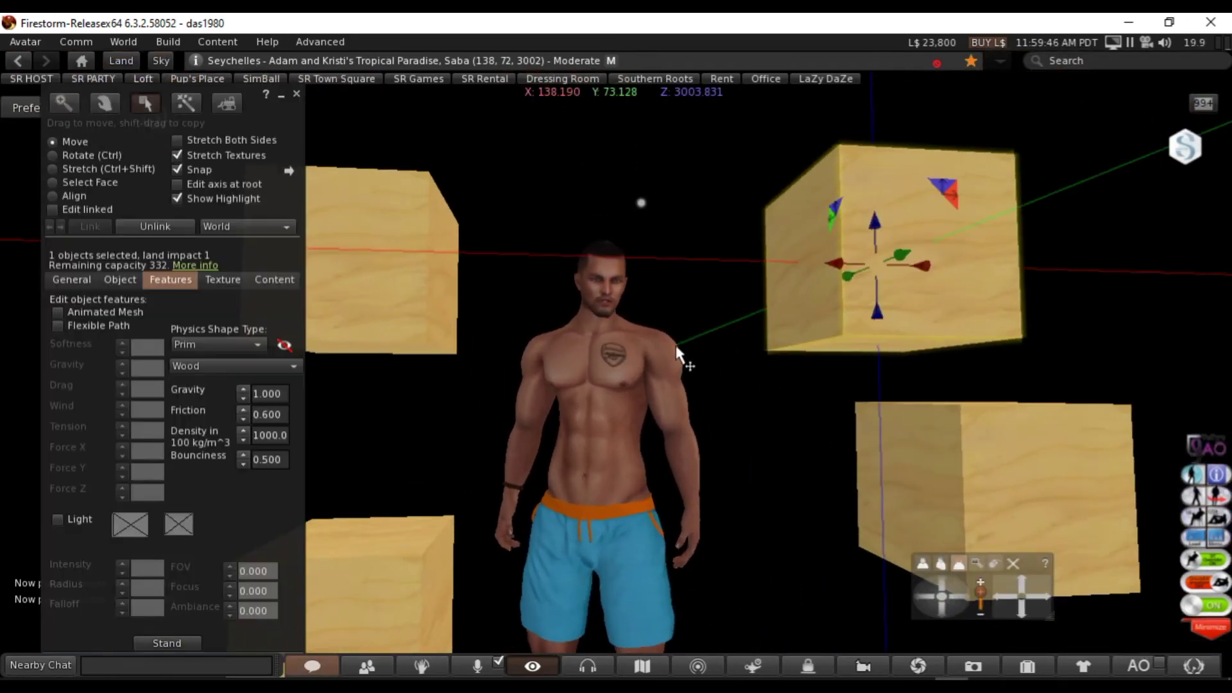
- Turn the upper white box's light back on and examine its effect on the avatar up close
click(57, 519)
scroll(640, 440, up, 5)
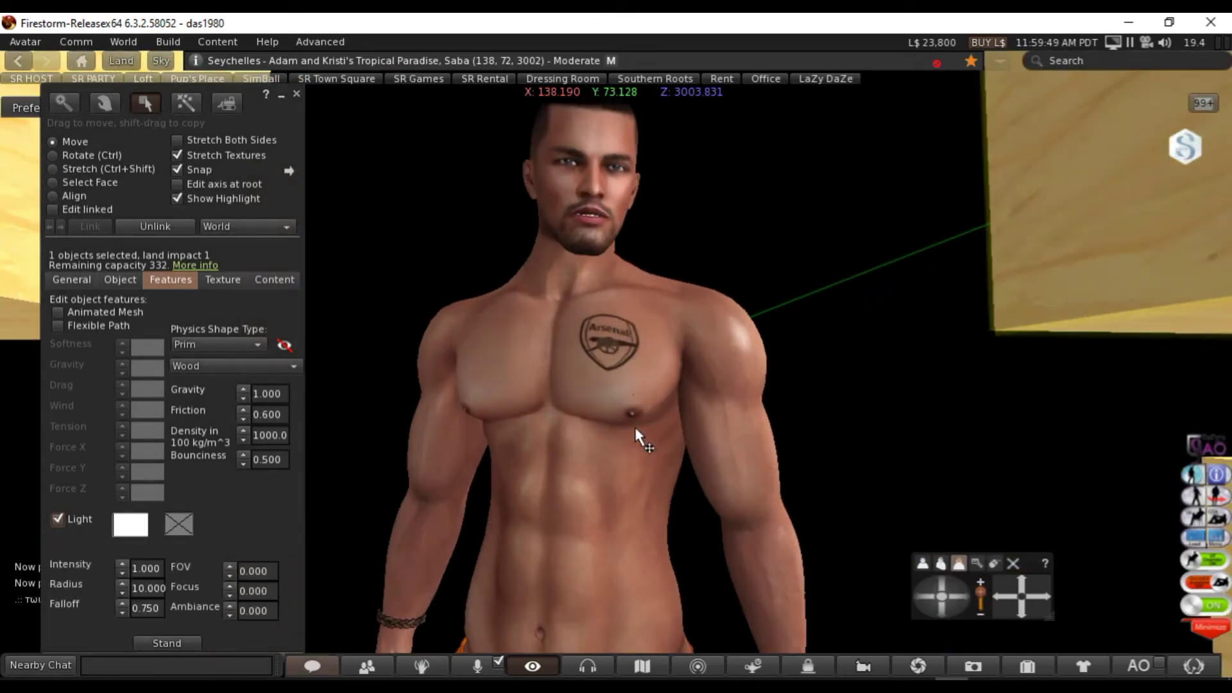
scroll(635, 428, up, 1)
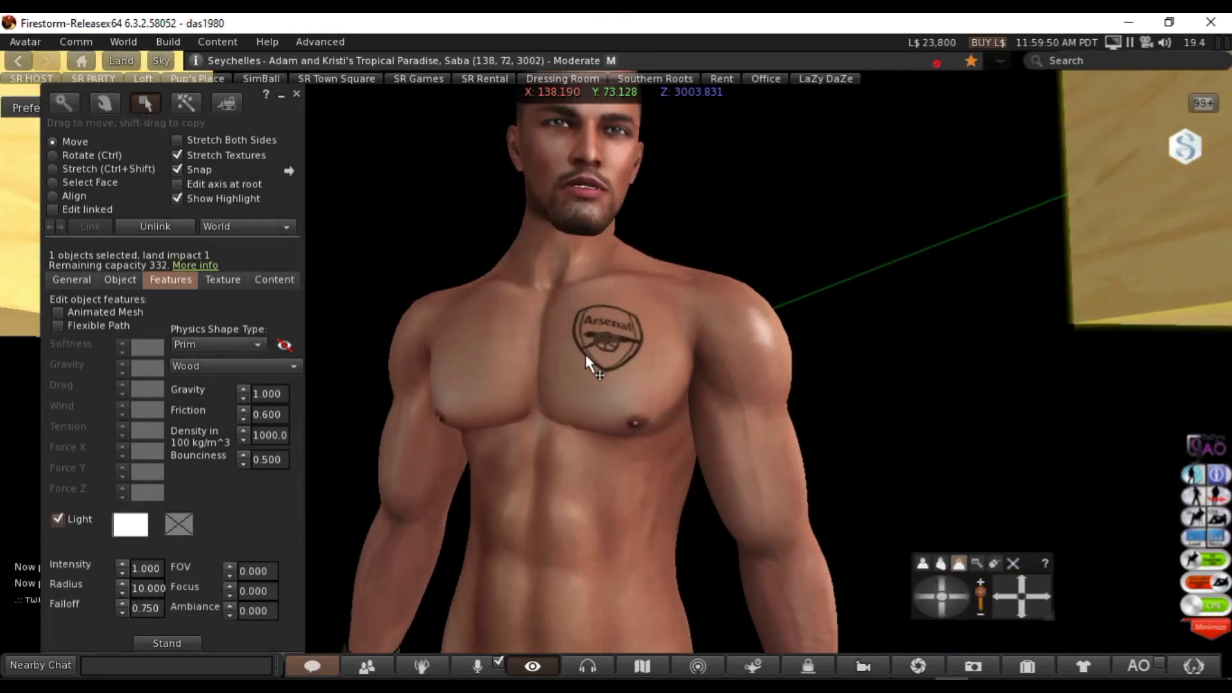
key(Escape)
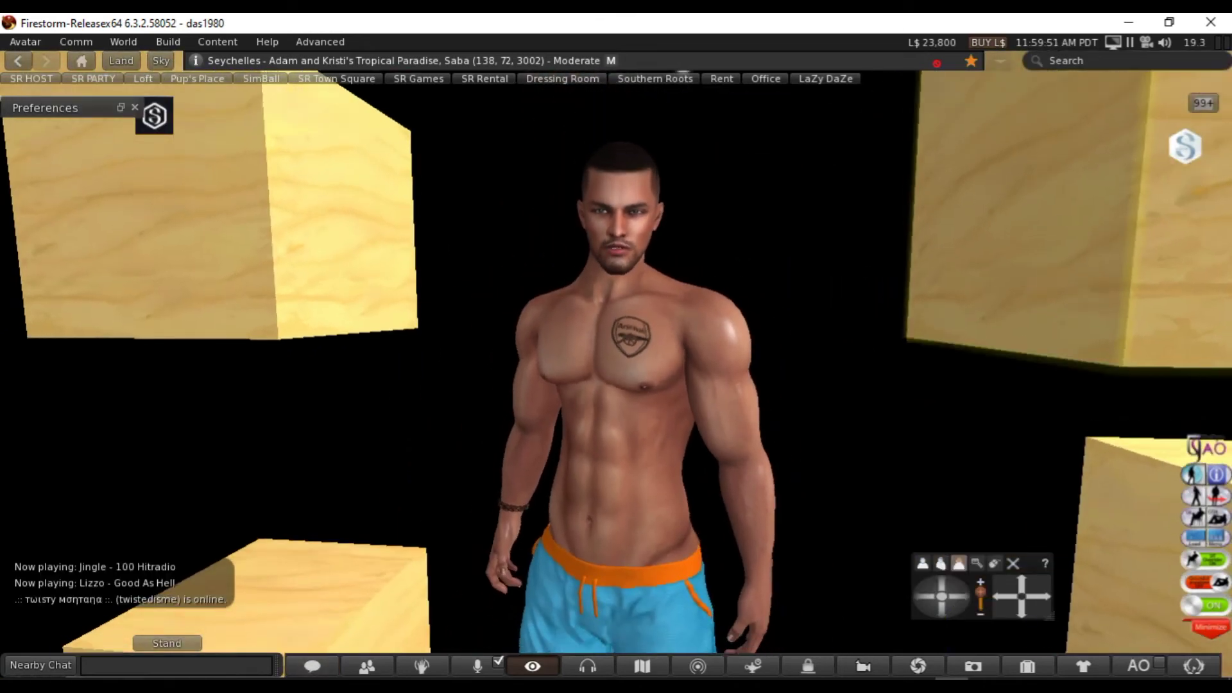
- Turn the lower white box's light back on and view the avatar lit by both white lights
click(1105, 498)
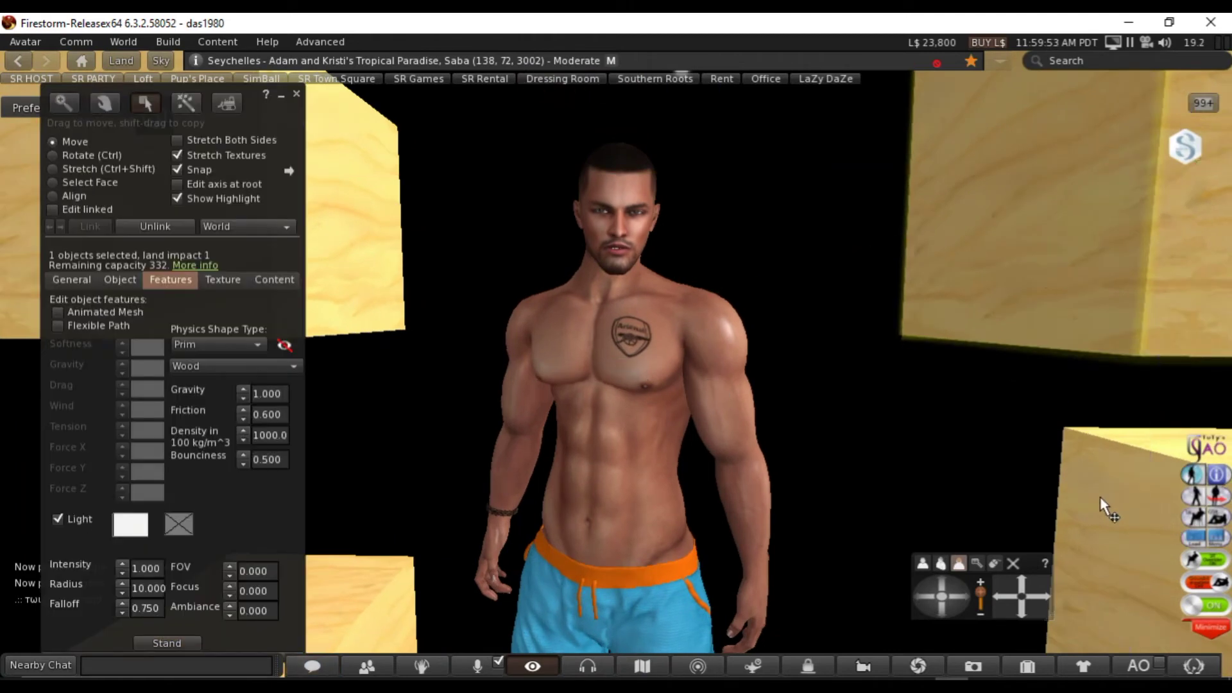
click(62, 521)
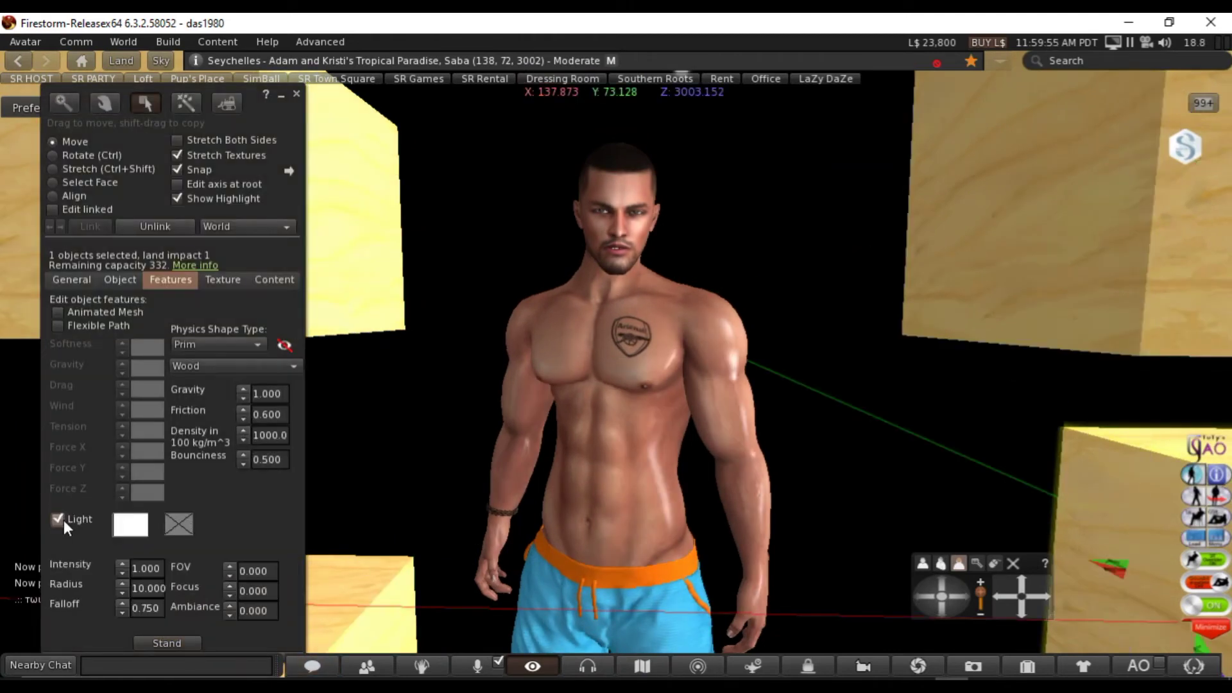
key(Escape)
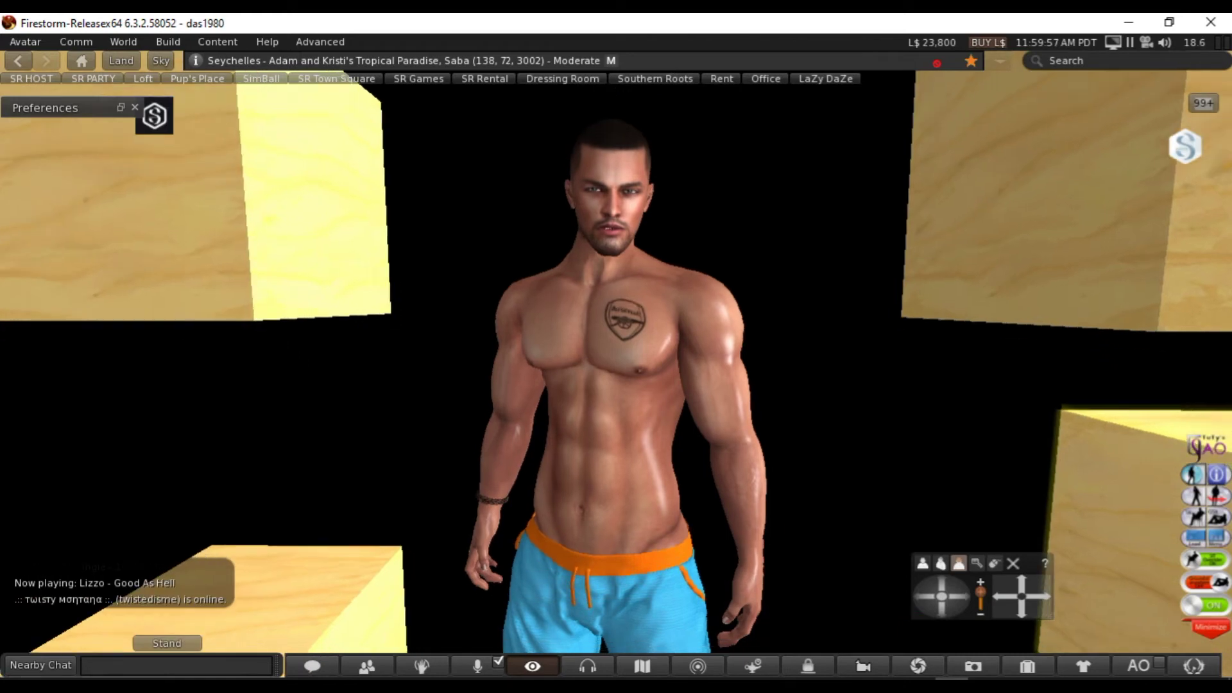
alt+drag(501, 282, 501, 311)
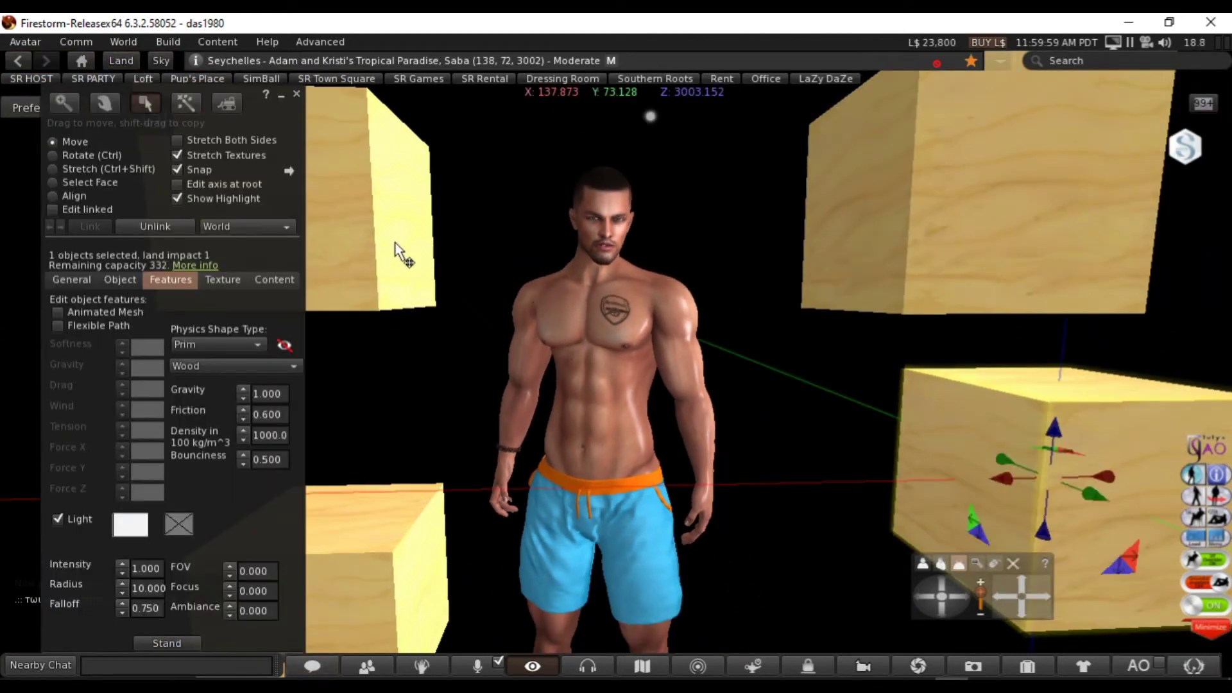
- Turn the red light of the upper box and the blue light of the lower box on the avatar's other side back on
click(393, 245)
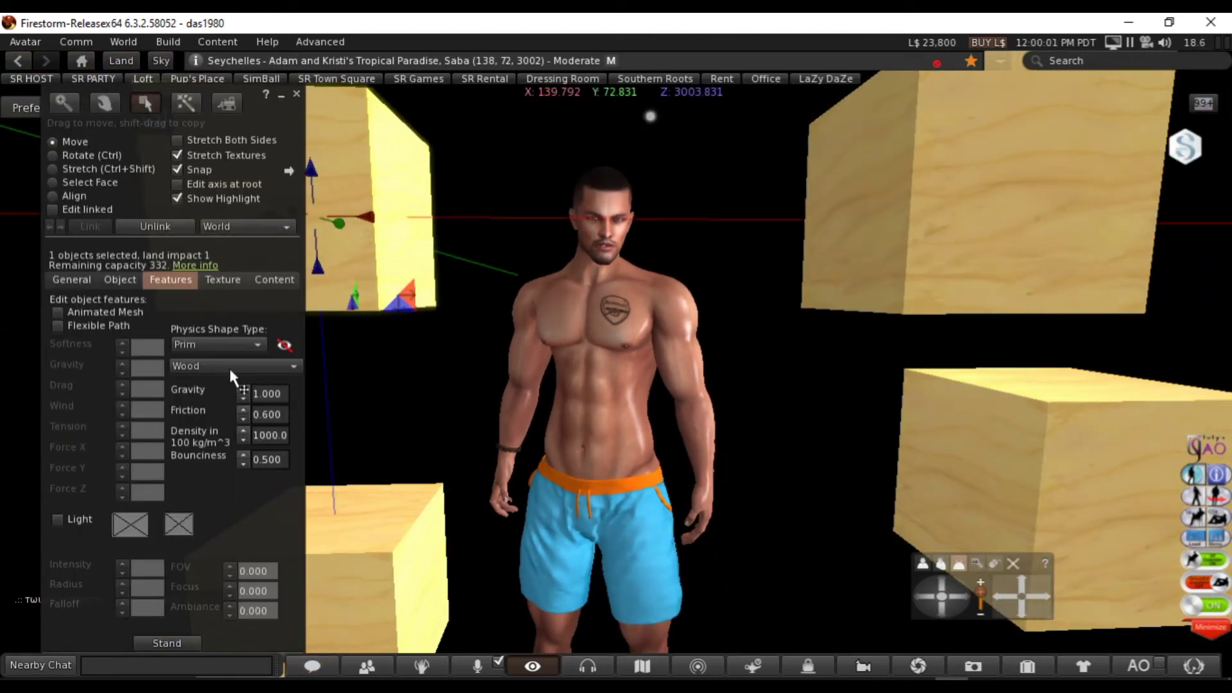
click(72, 522)
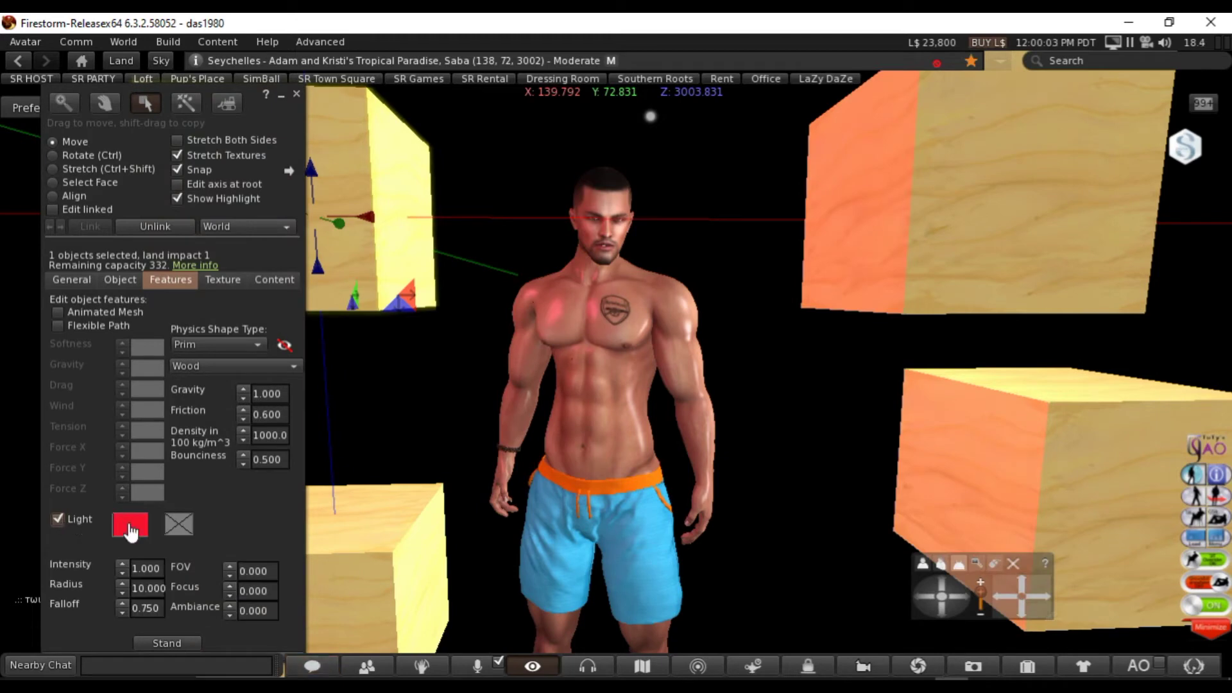
click(354, 576)
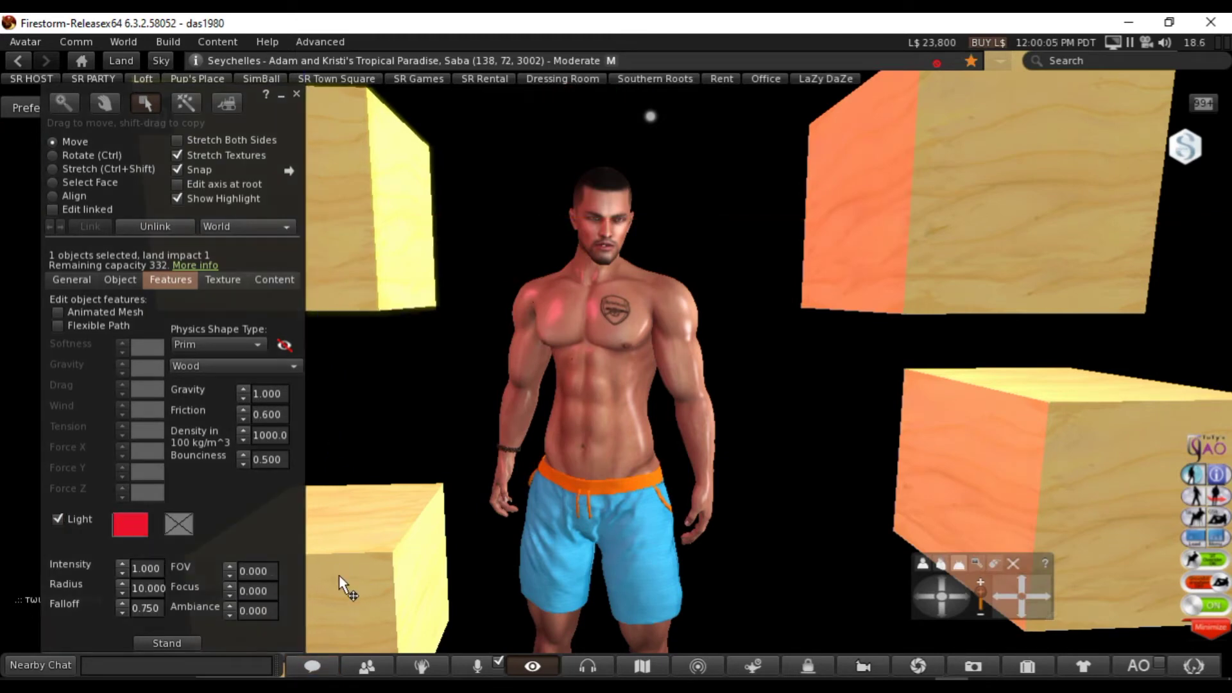
click(58, 519)
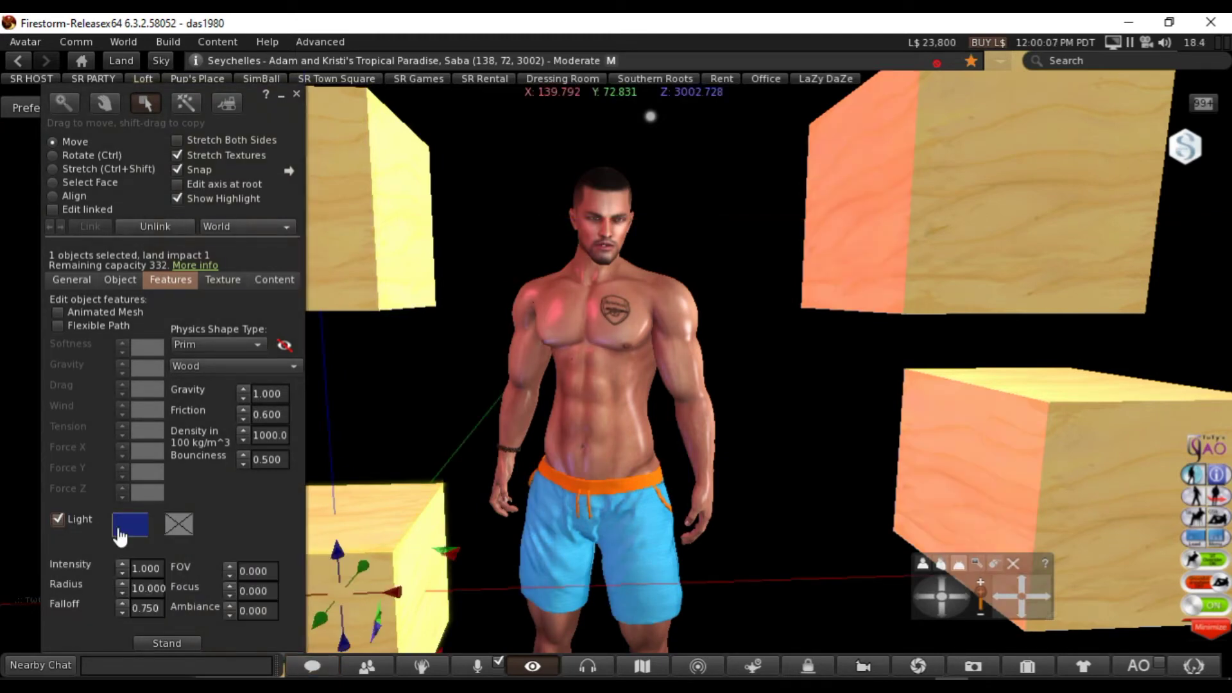
- Change the lower box's blue light to dark red and view the effect on the avatar up close
click(130, 524)
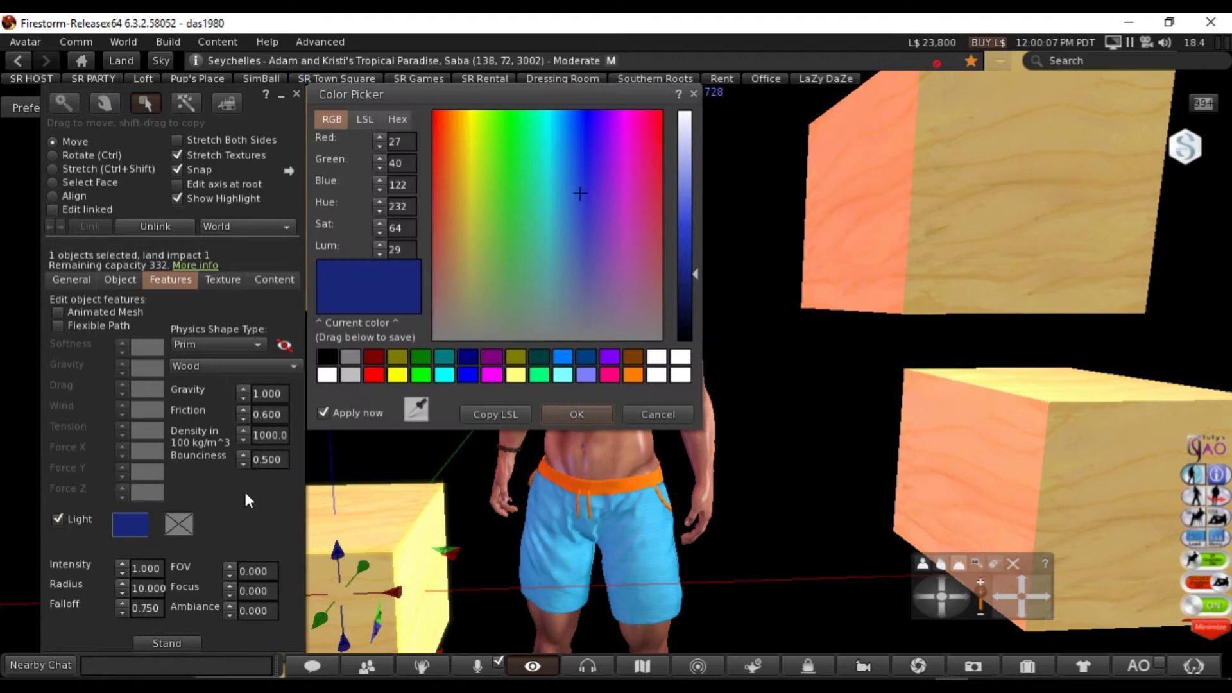
click(656, 144)
click(552, 418)
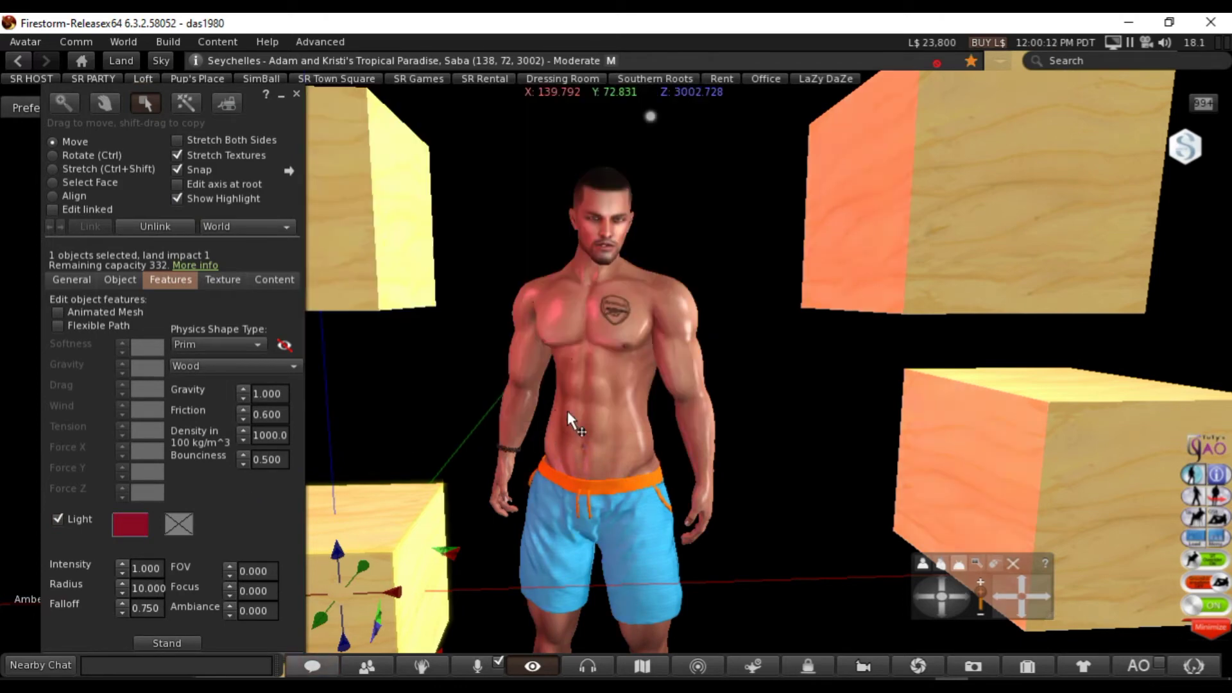
key(Escape)
alt+drag(612, 347, 616, 315)
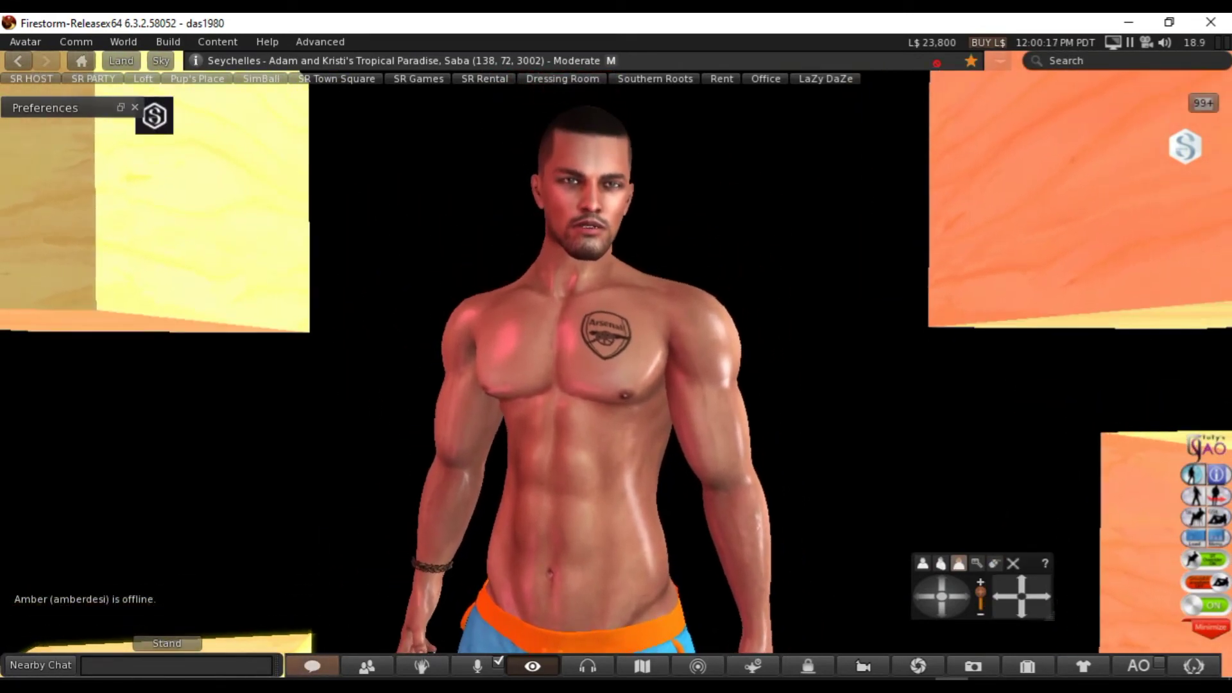
alt+drag(616, 366, 616, 327)
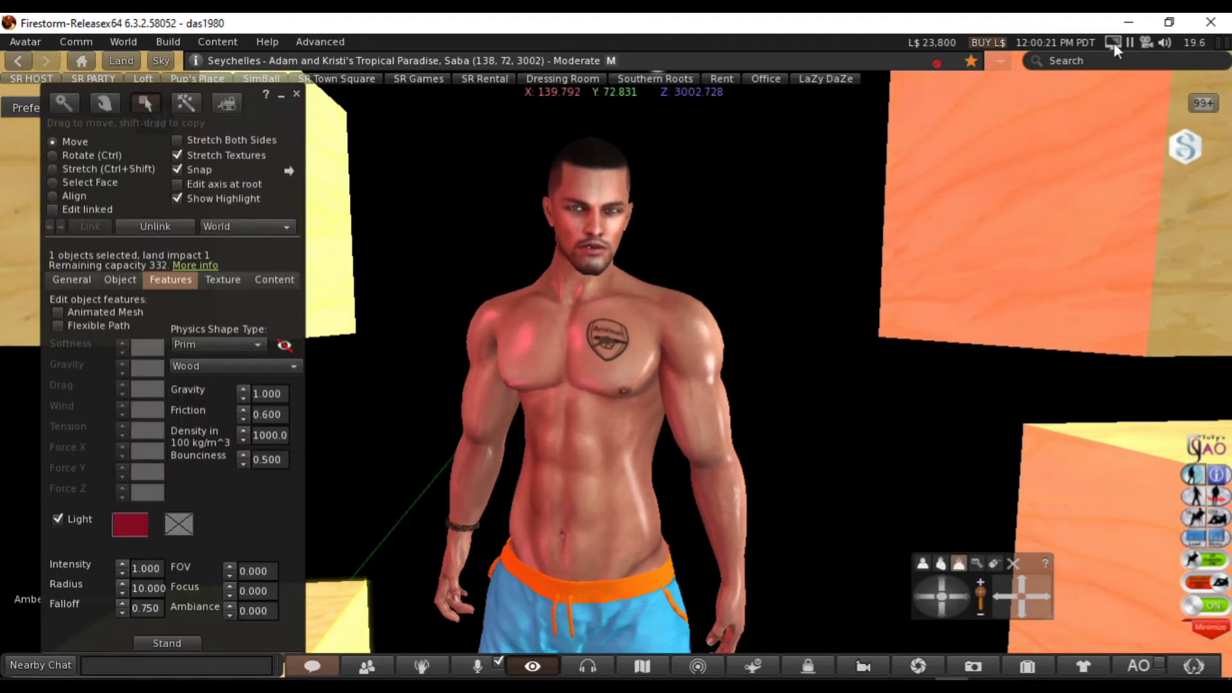
- Review the graphics presets and the Advanced Lighting Model option in the graphics preferences, and reposition the object editing window
mouse_move(1114, 42)
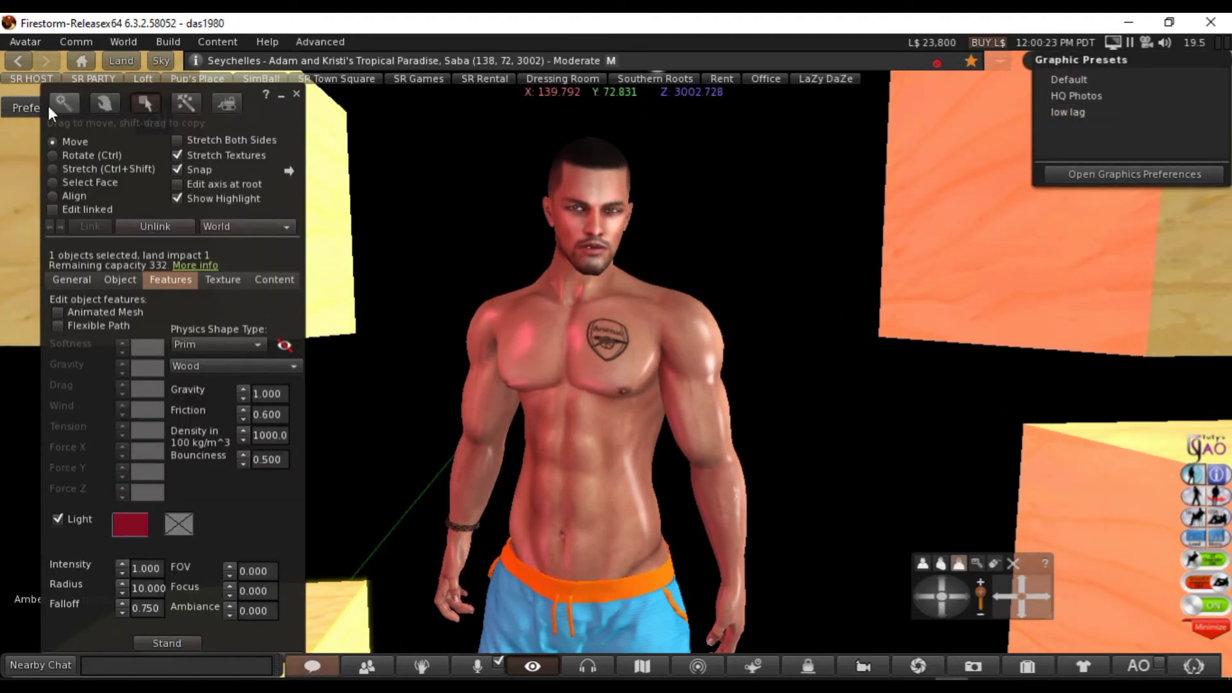
click(22, 111)
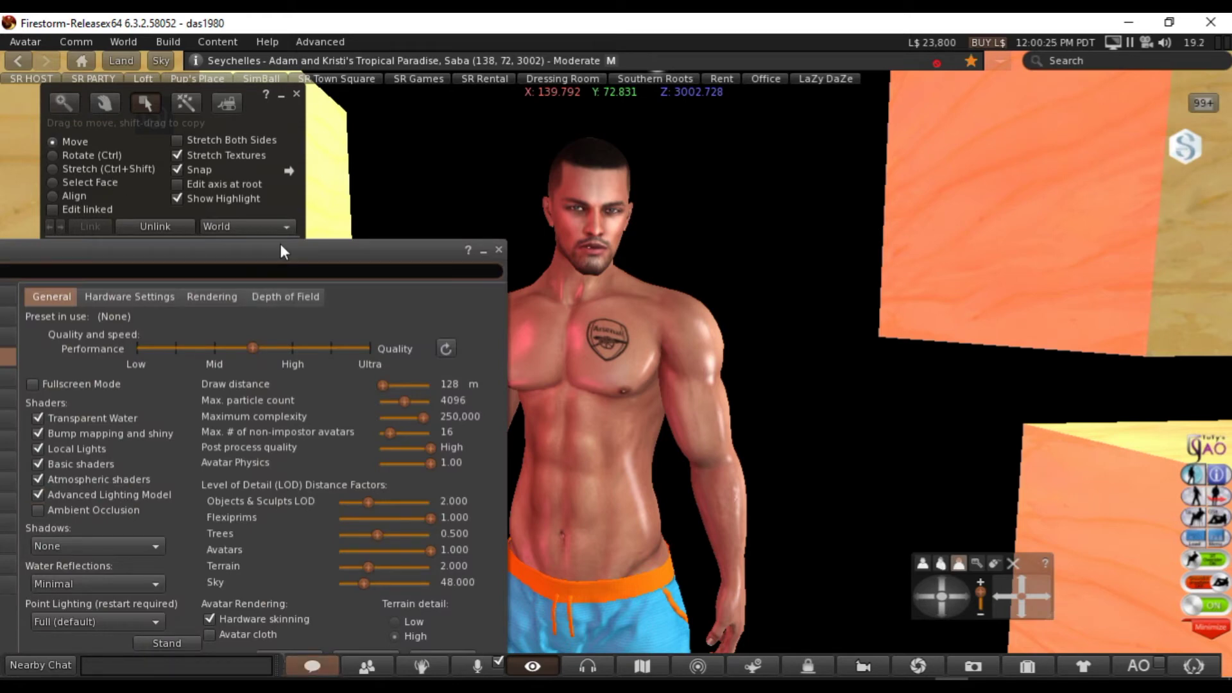
drag(281, 242, 437, 119)
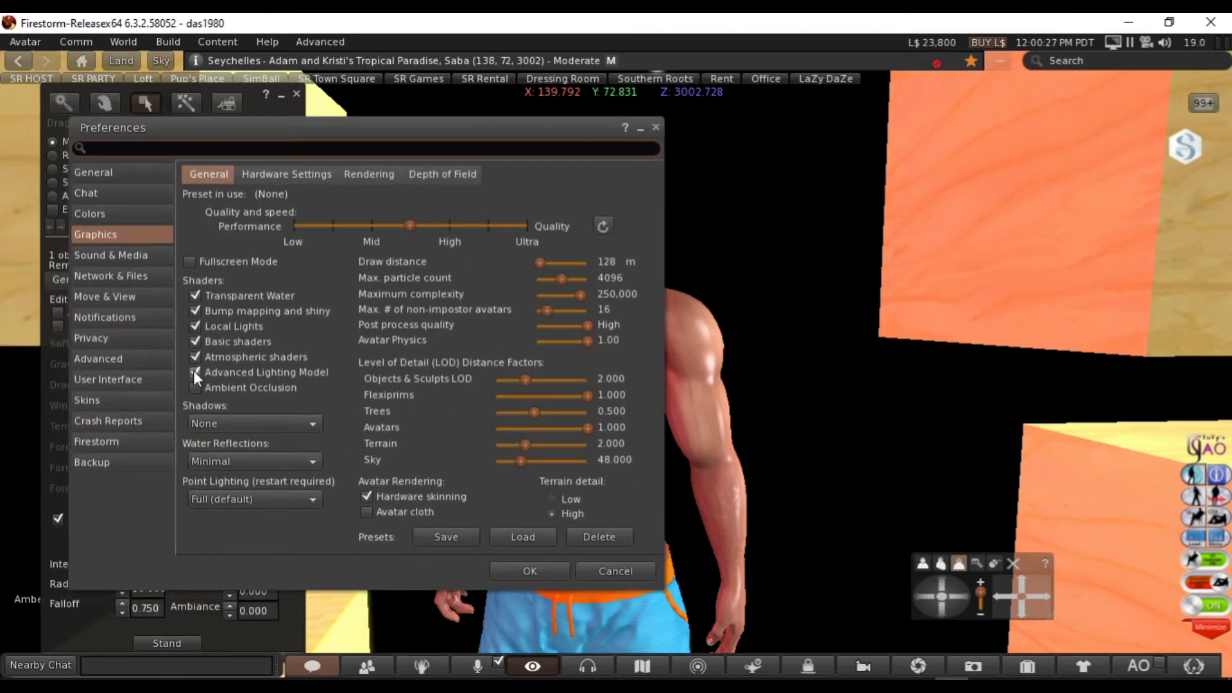
click(639, 129)
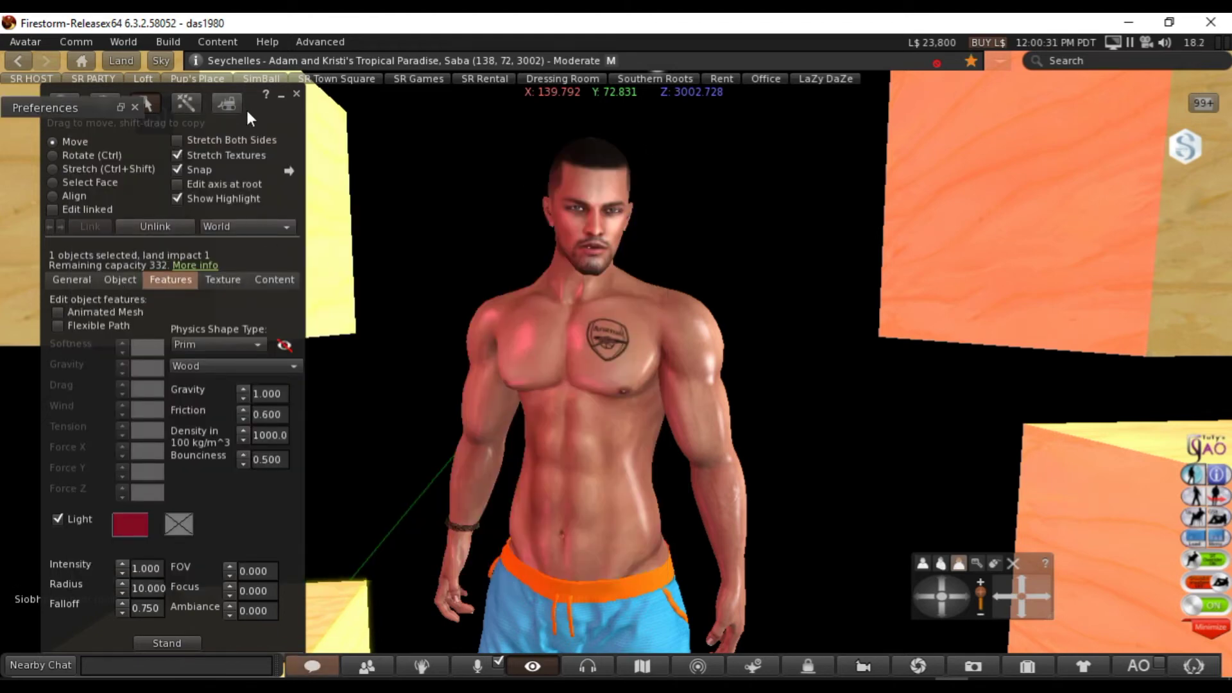
drag(245, 106, 266, 86)
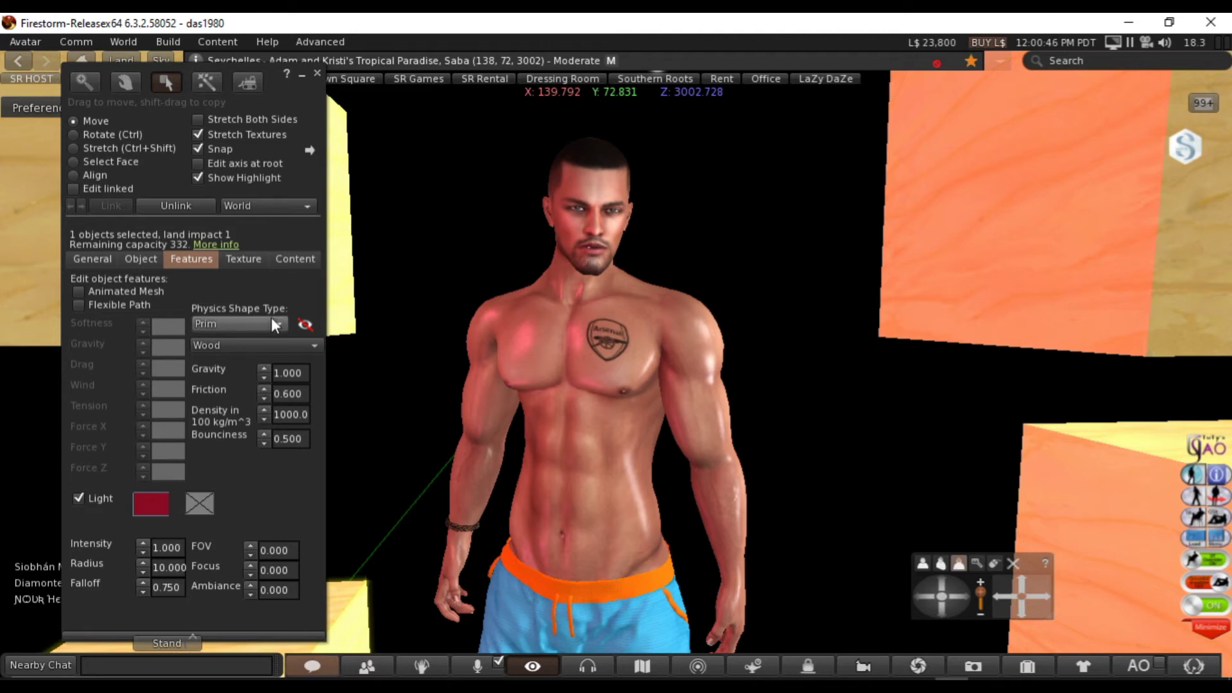
drag(238, 493, 241, 496)
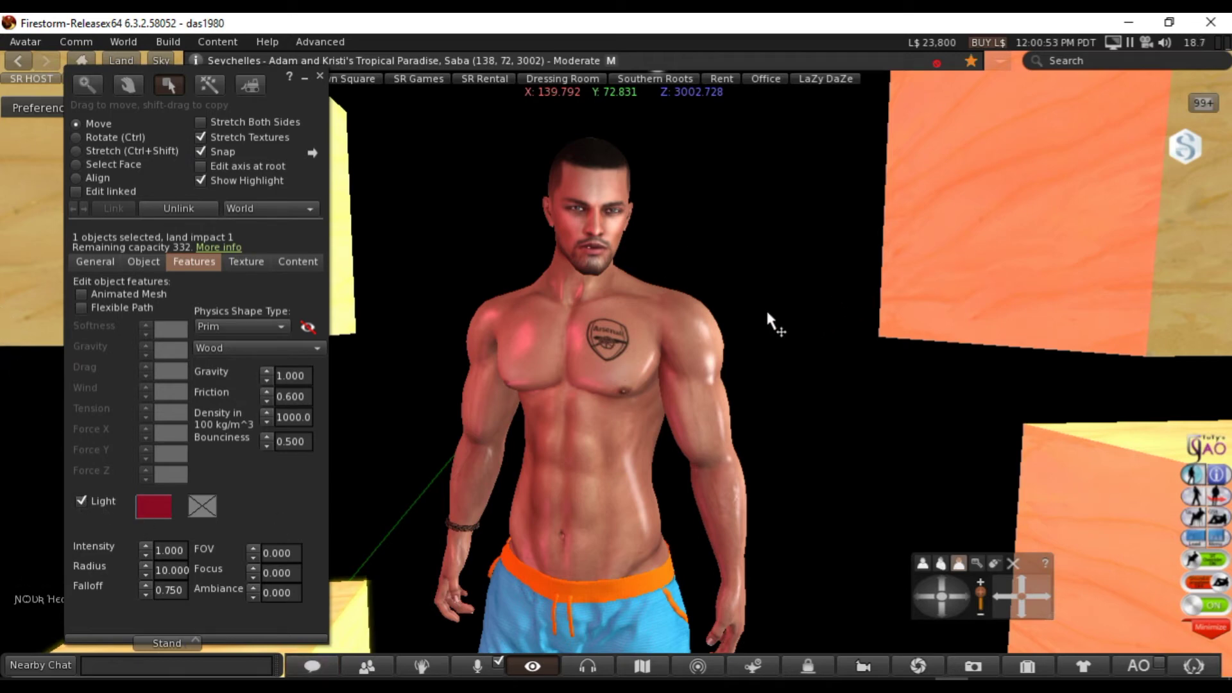
- Delete both red light boxes and the lower white box, keeping only the upper white light box
scroll(558, 321, down, 5)
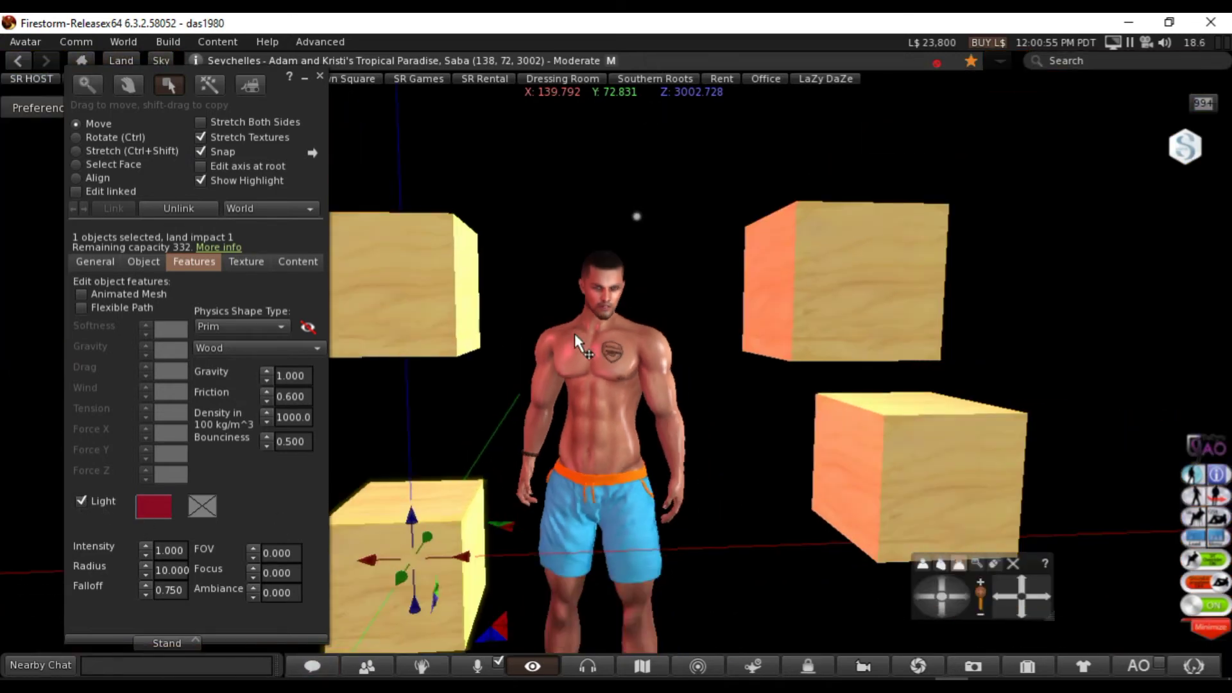
right_click(414, 313)
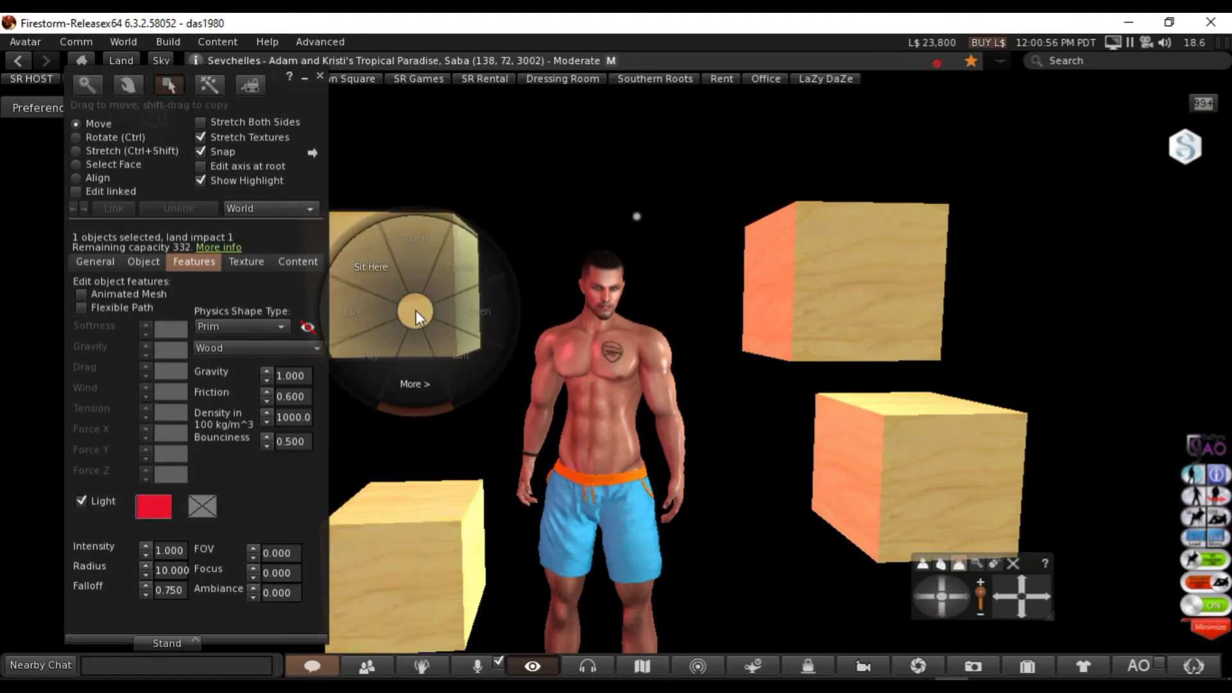
click(410, 361)
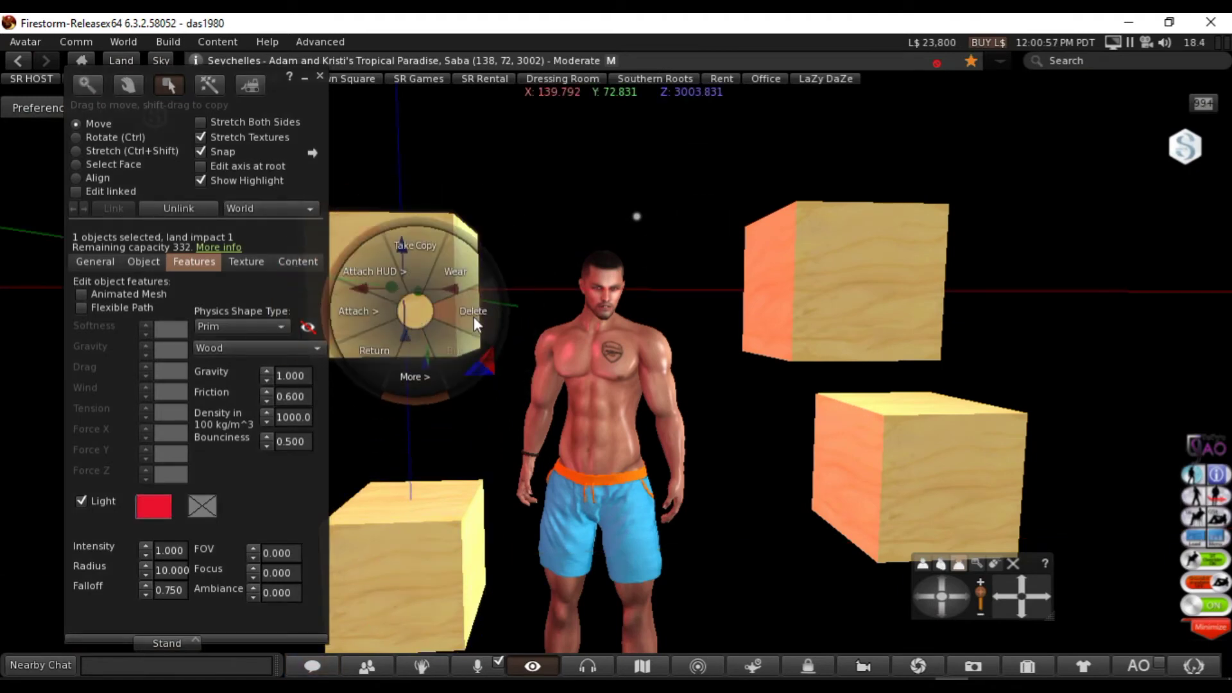
click(474, 316)
right_click(385, 572)
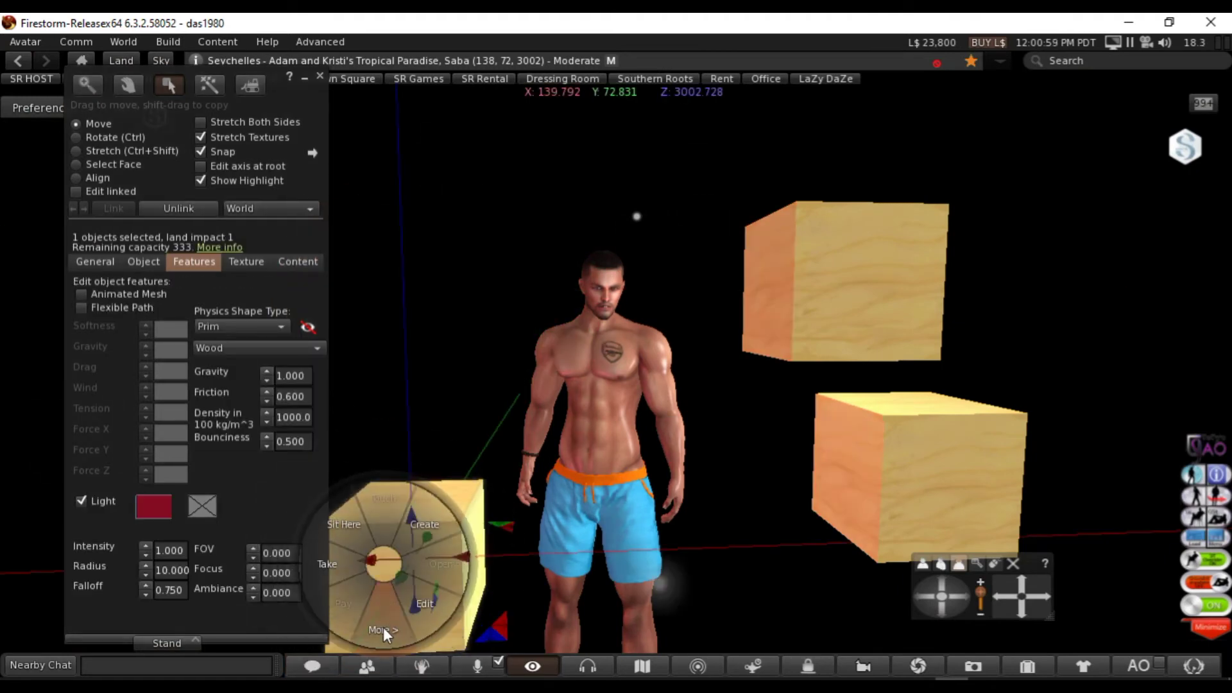
click(461, 568)
right_click(906, 490)
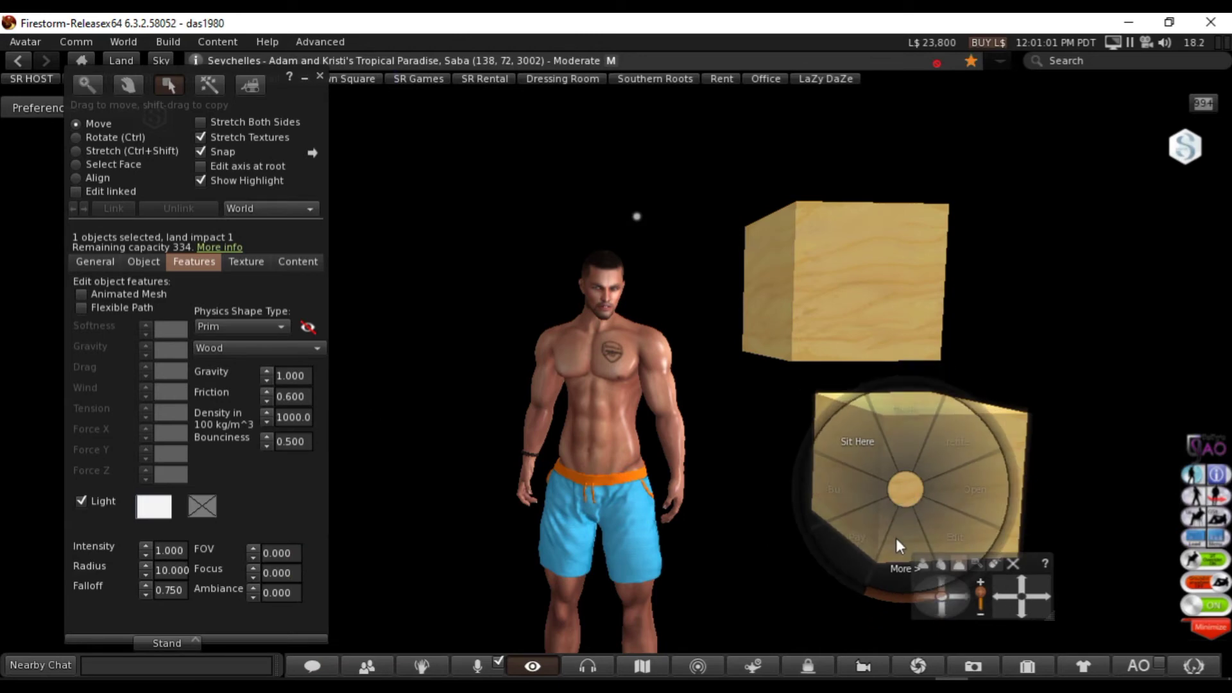
click(959, 489)
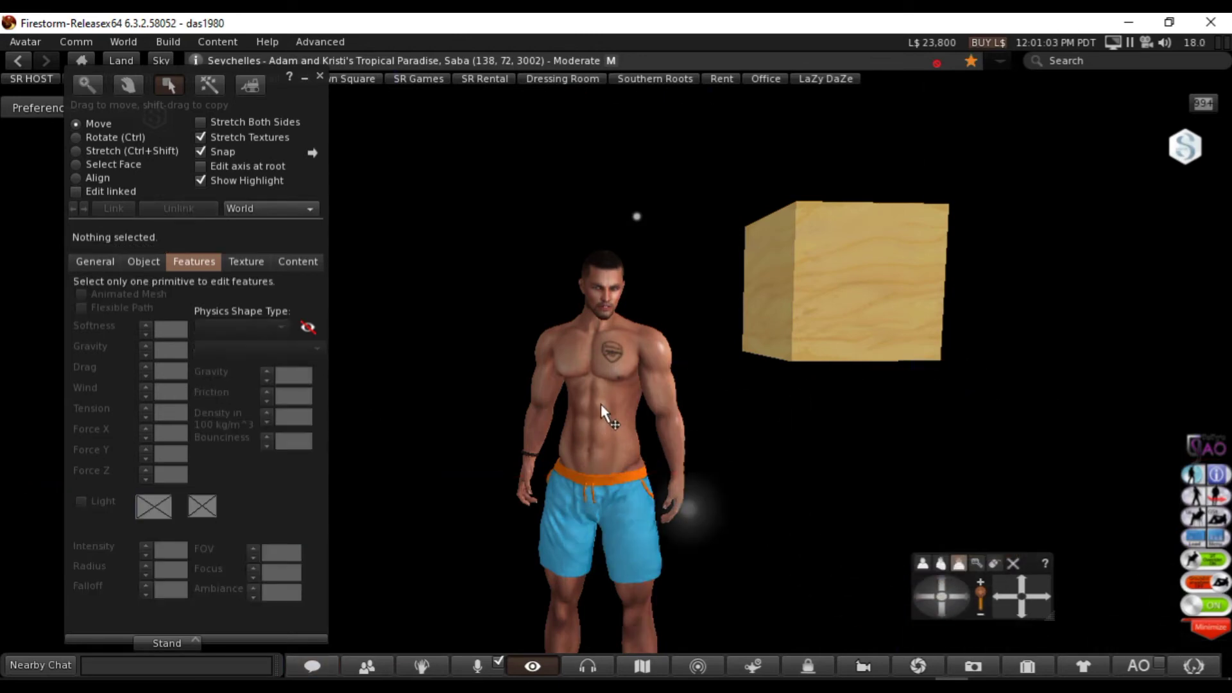
- Select the remaining white light box for editing and lower it to a Z position of about 3003.65
key(Escape)
key(ctrl+b)
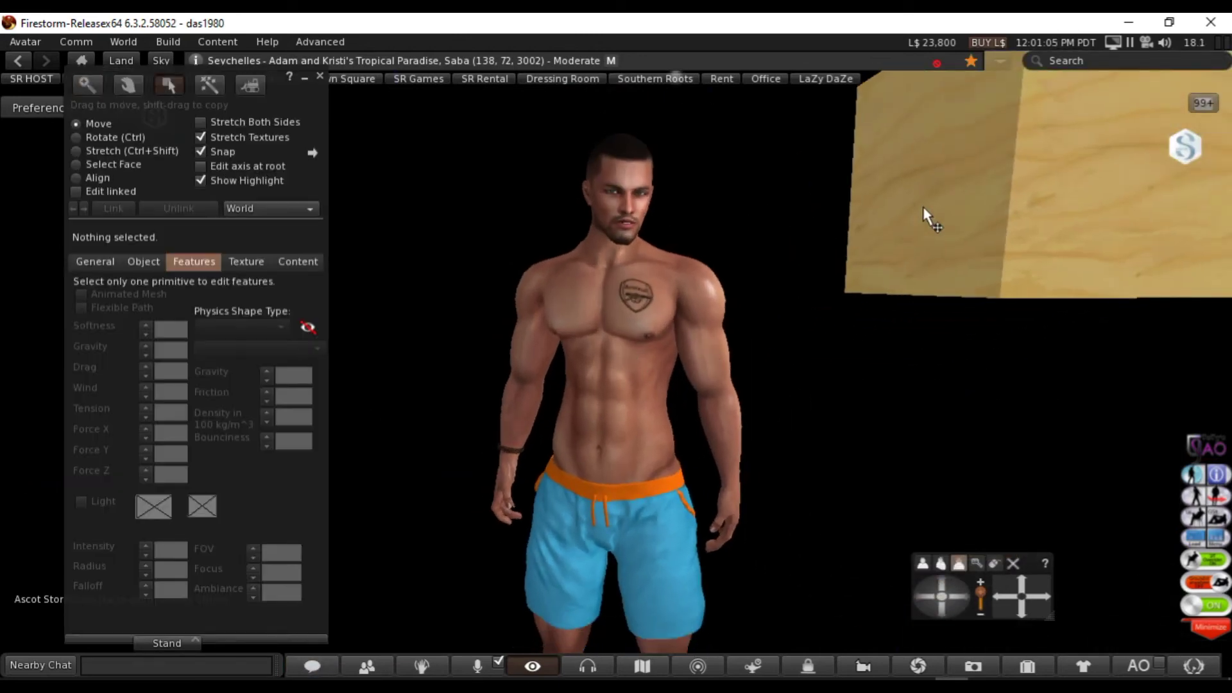
click(923, 205)
drag(1019, 235, 1022, 323)
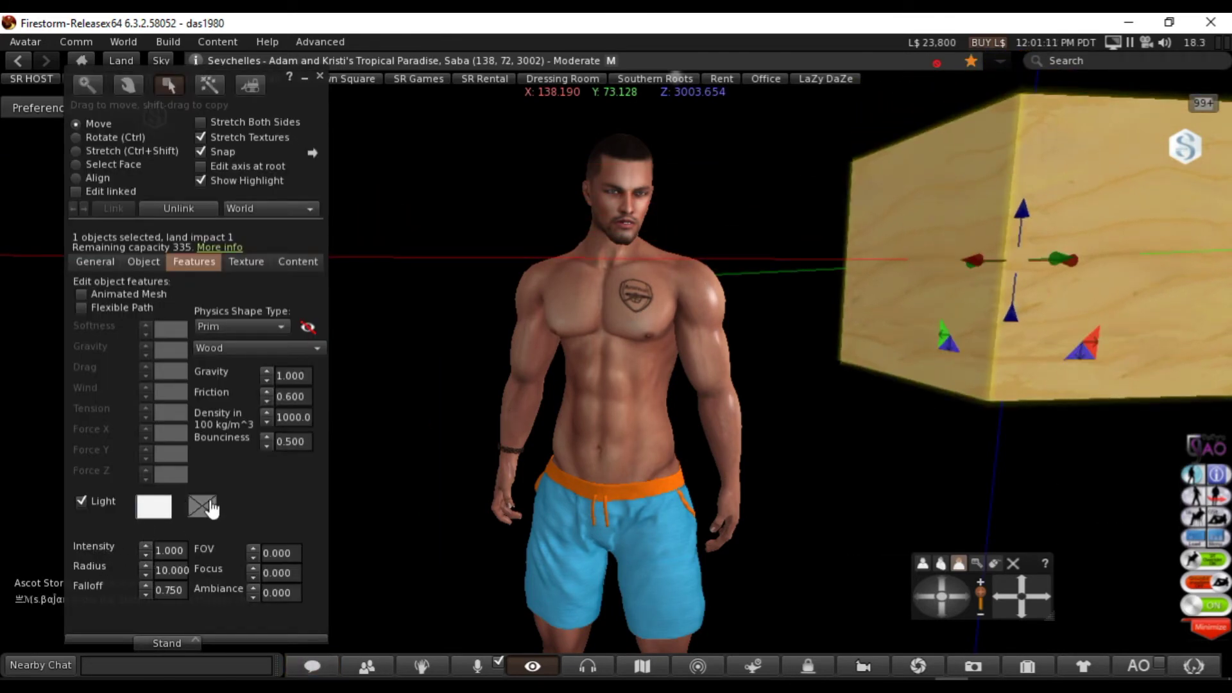
- Change the WL Sky preset to Ambient Dark in the quick preferences
click(1193, 666)
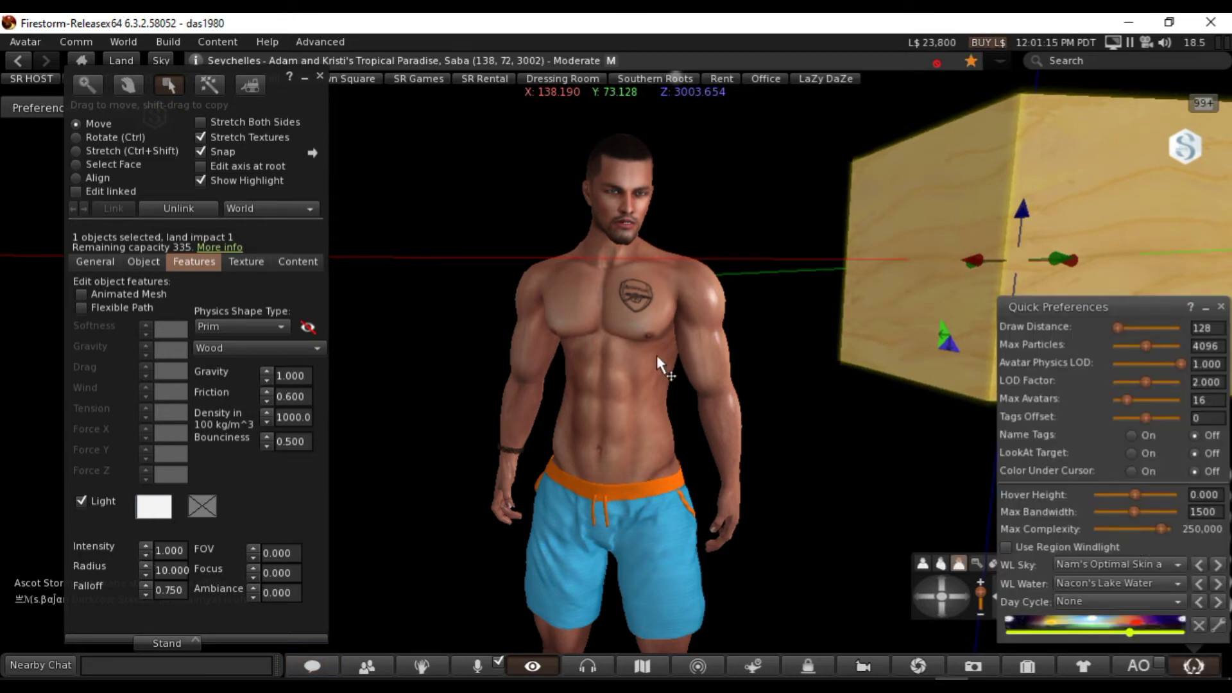
click(1109, 565)
scroll(1097, 229, down, 9)
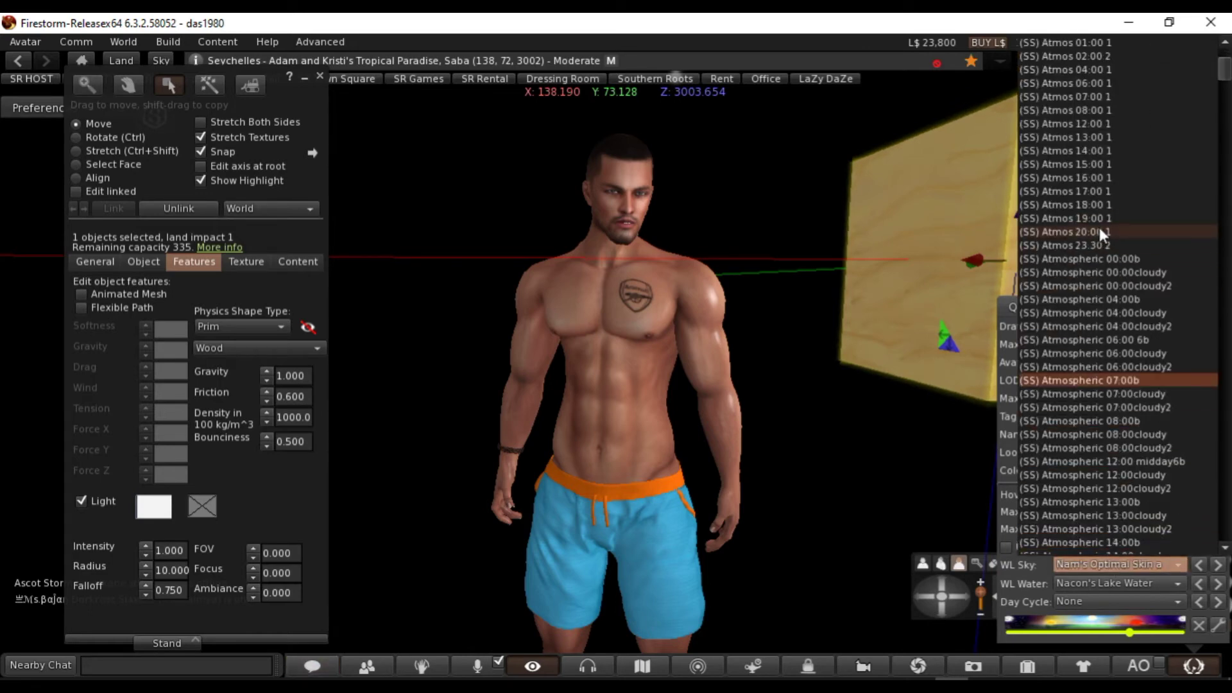
scroll(1098, 234, down, 1)
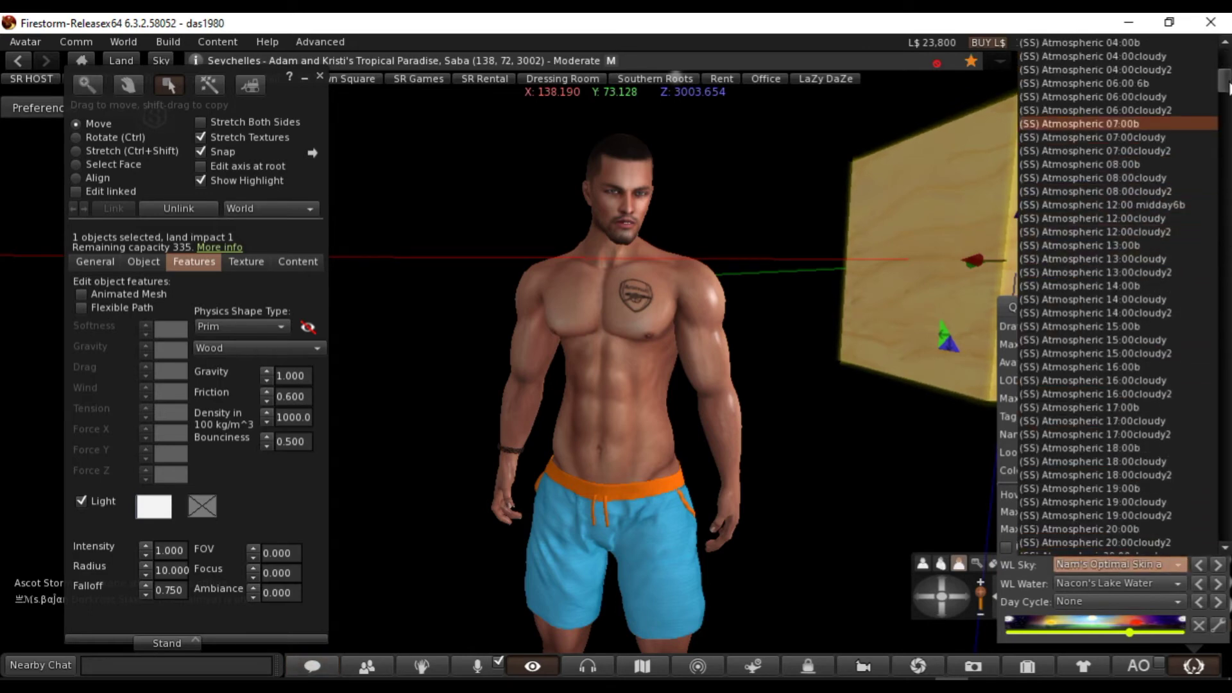
drag(1224, 85, 1222, 107)
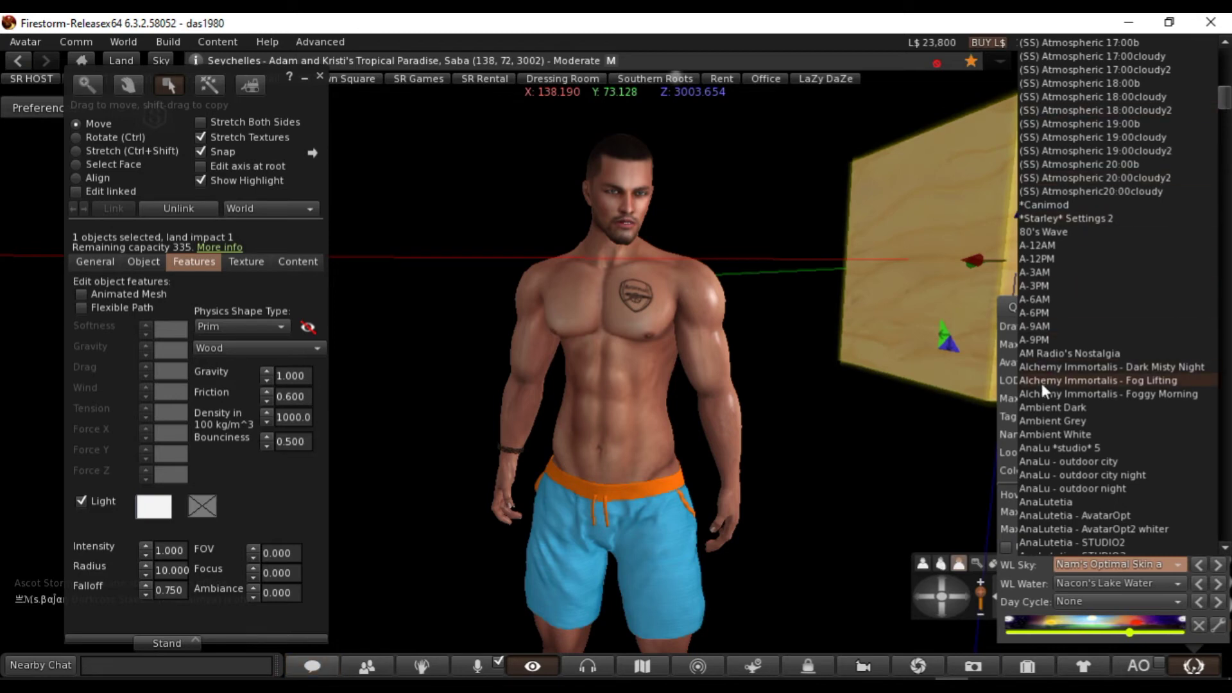
click(1039, 408)
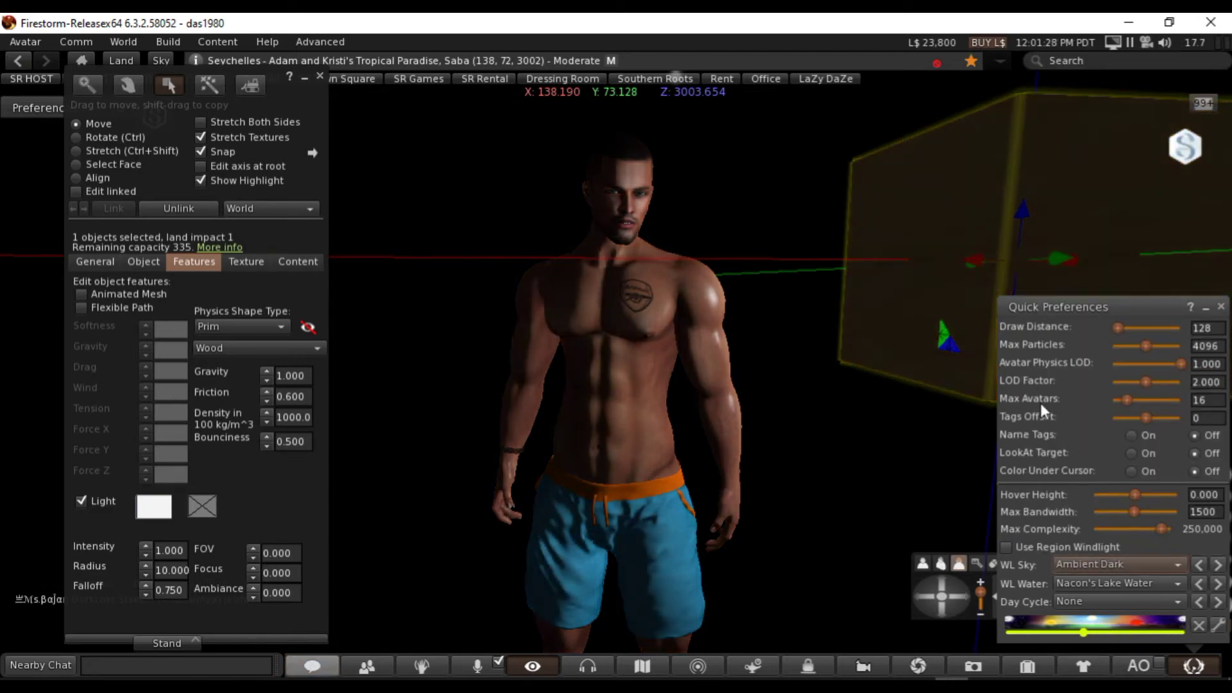
- Move the white light box away from the avatar and raise it, to about Y 73.63 and Z 3003.99
scroll(860, 266, down, 5)
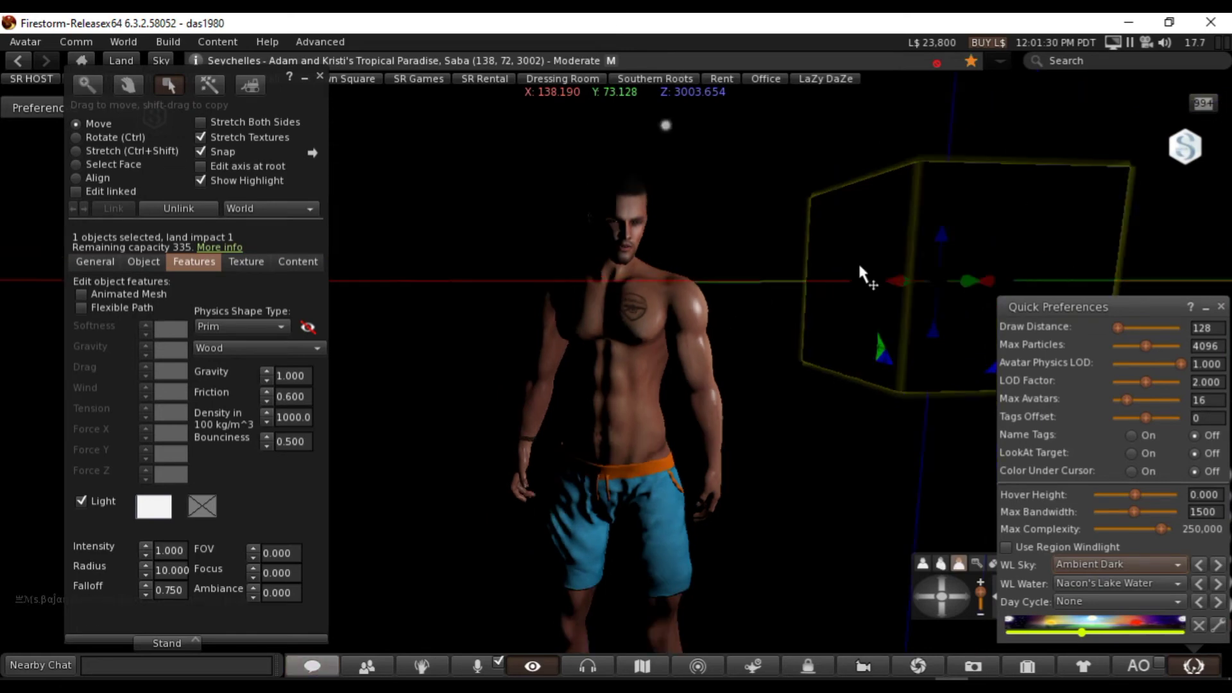
scroll(857, 263, down, 5)
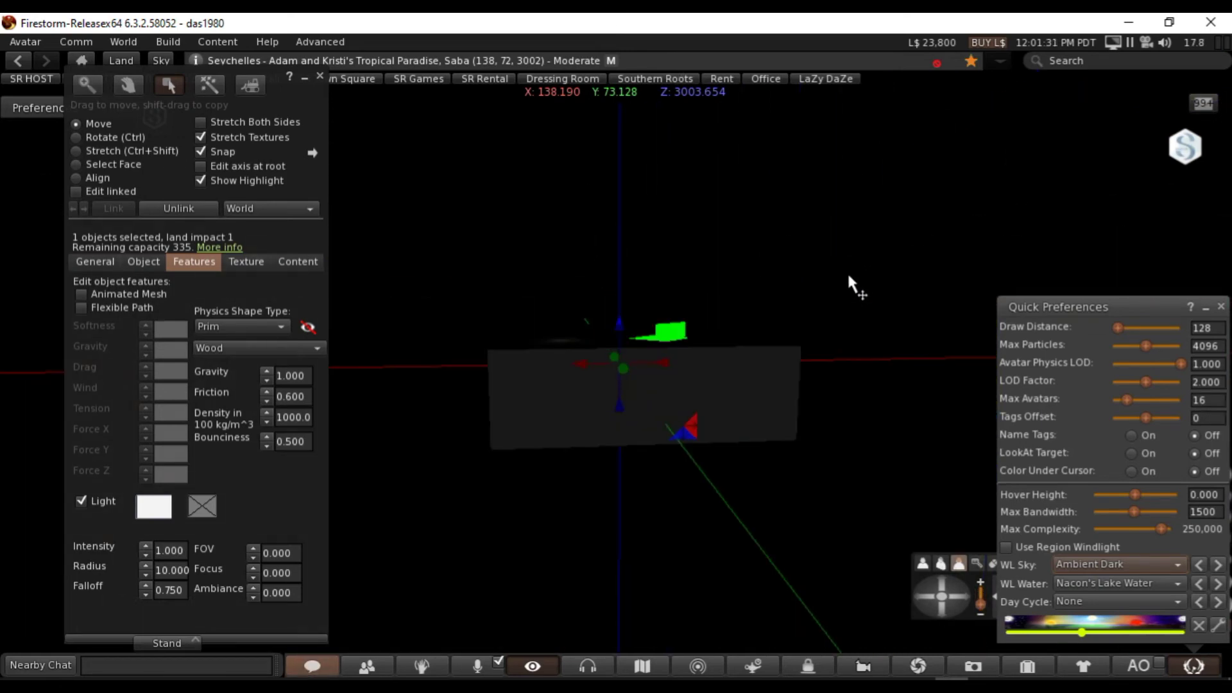
scroll(848, 276, up, 3)
scroll(849, 276, down, 2)
scroll(849, 276, up, 3)
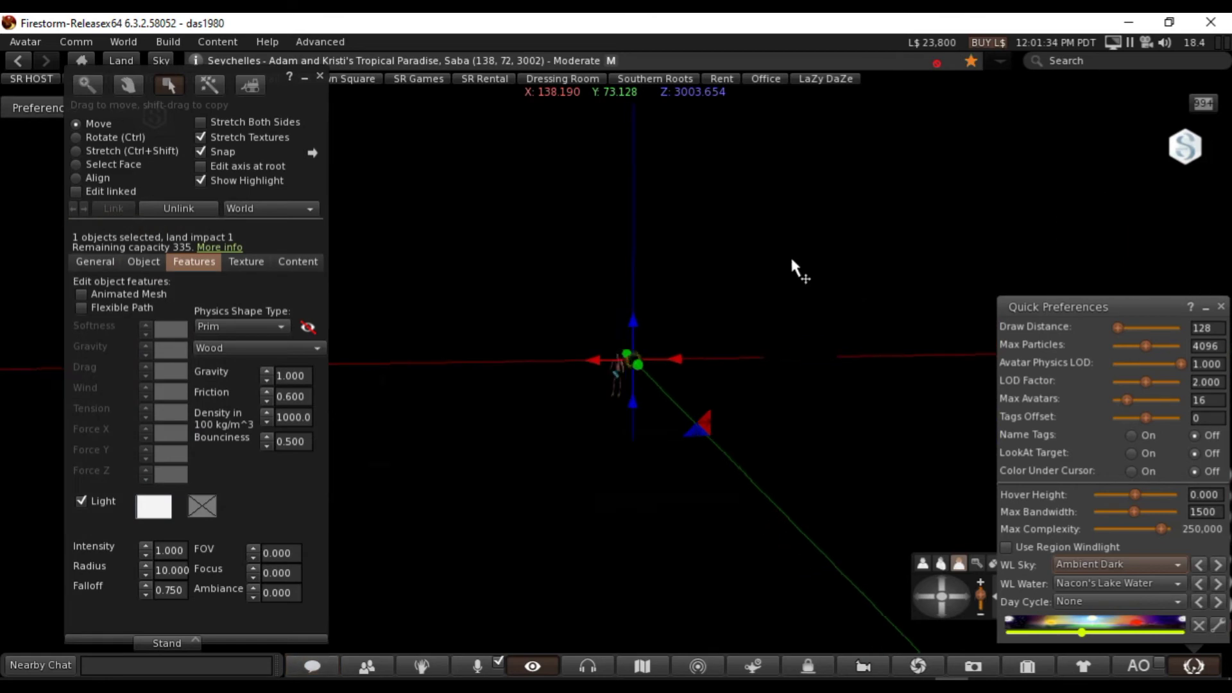
scroll(791, 256, up, 10)
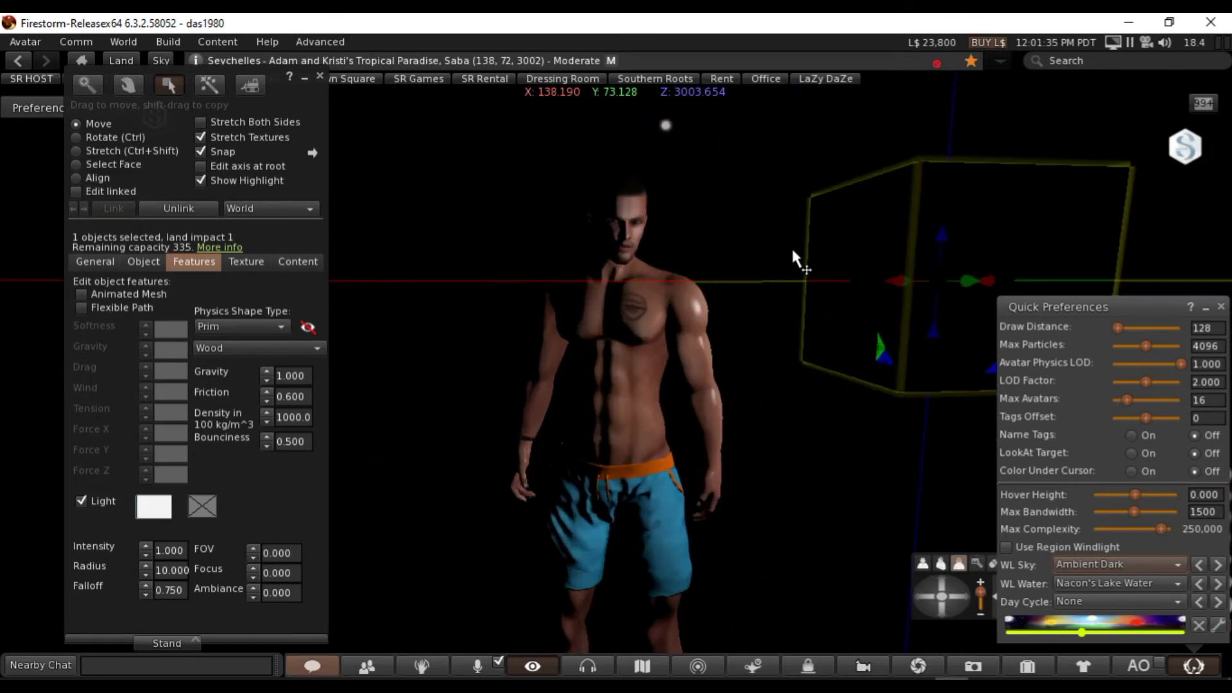
drag(944, 243, 946, 199)
scroll(708, 276, down, 2)
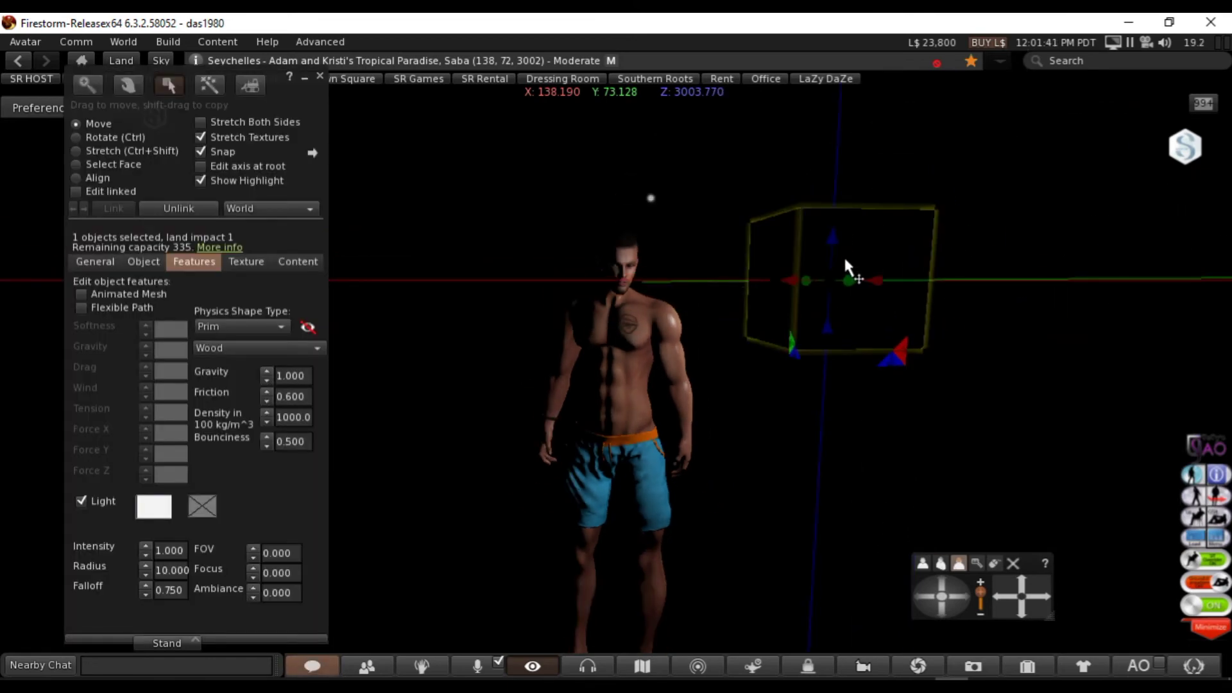
drag(851, 282, 940, 281)
drag(914, 235, 923, 154)
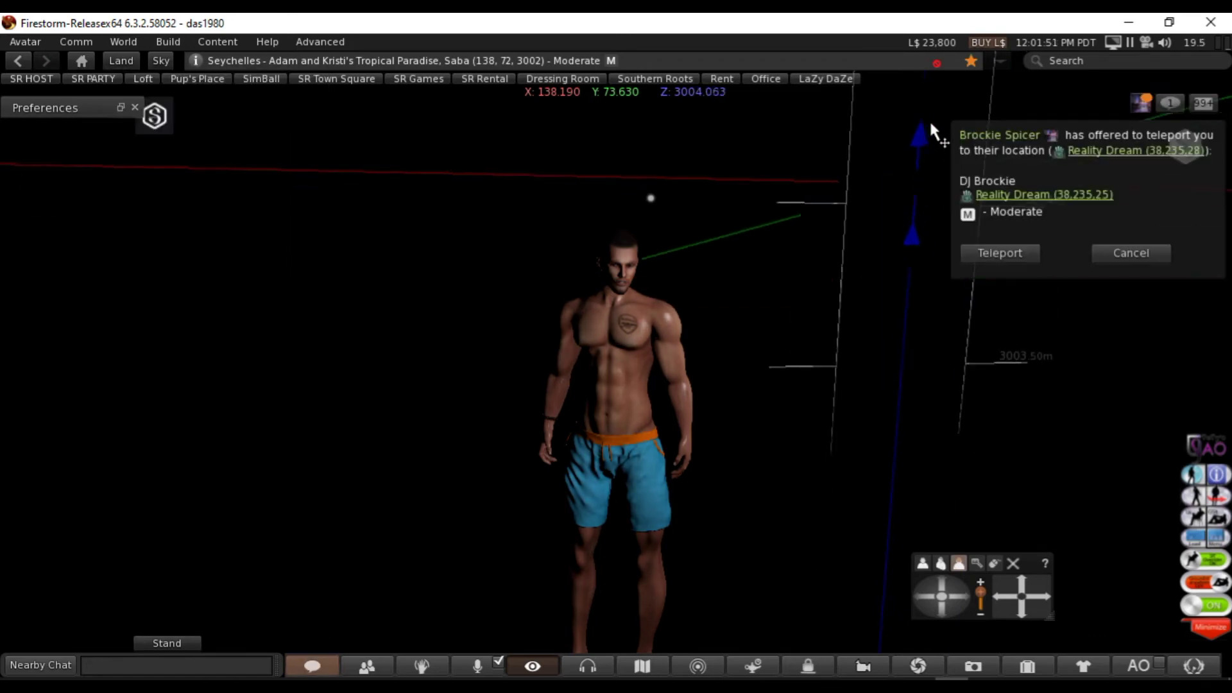
drag(931, 124, 928, 161)
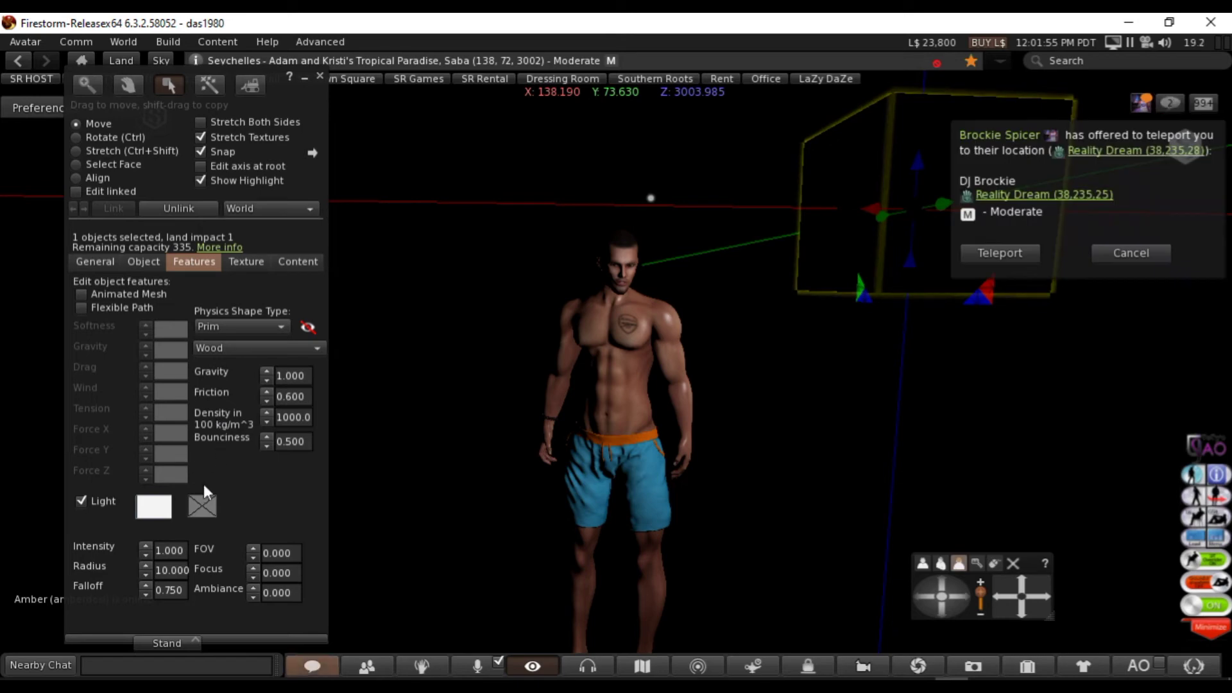
- Lower the white light's intensity to 0.314 and look at the effect on the avatar's torso
scroll(210, 556, up, 2)
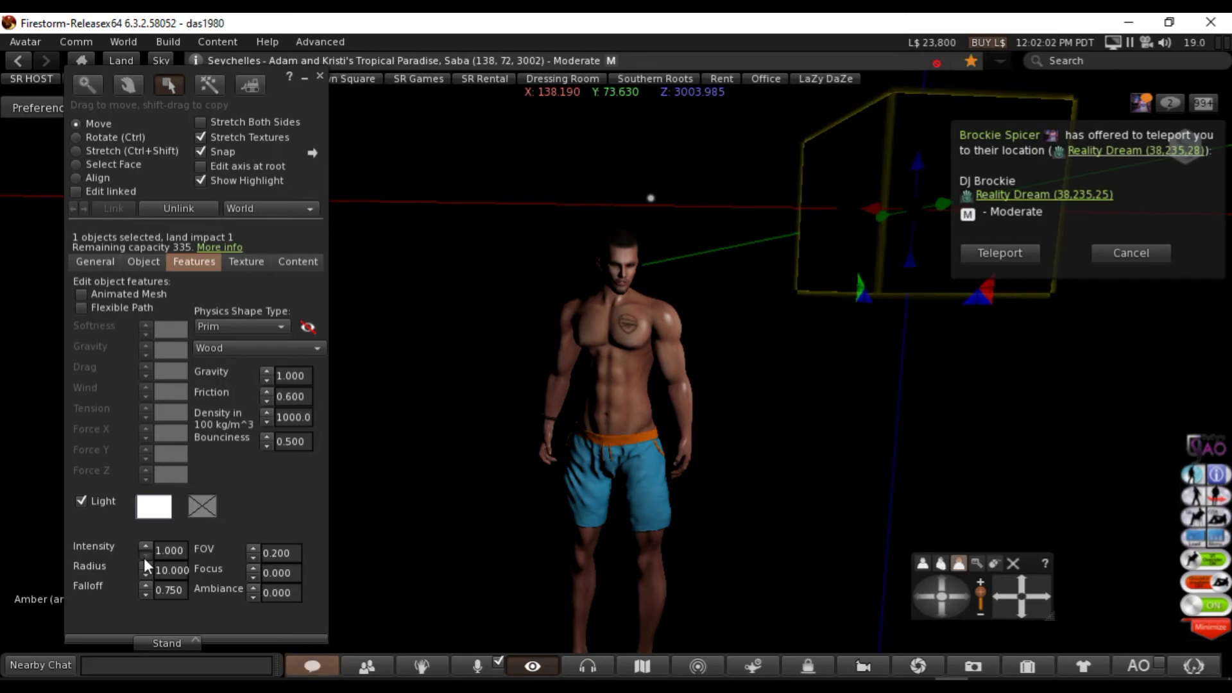
click(145, 556)
click(144, 557)
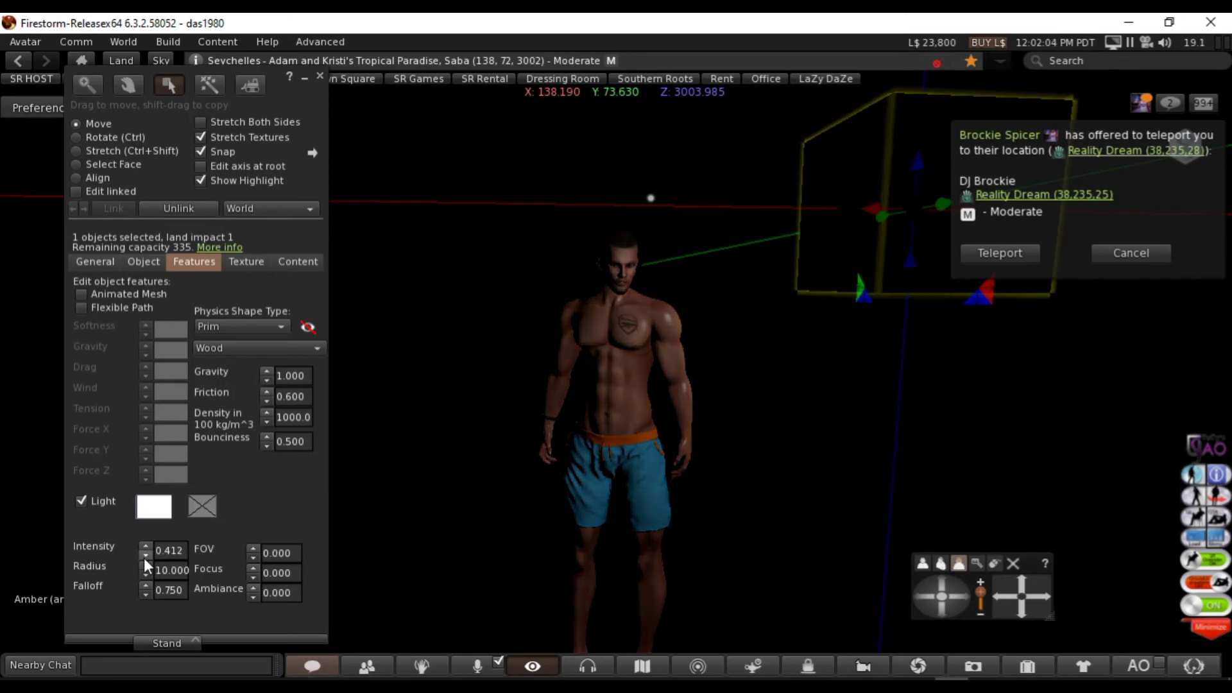
click(145, 557)
alt+drag(622, 358, 622, 324)
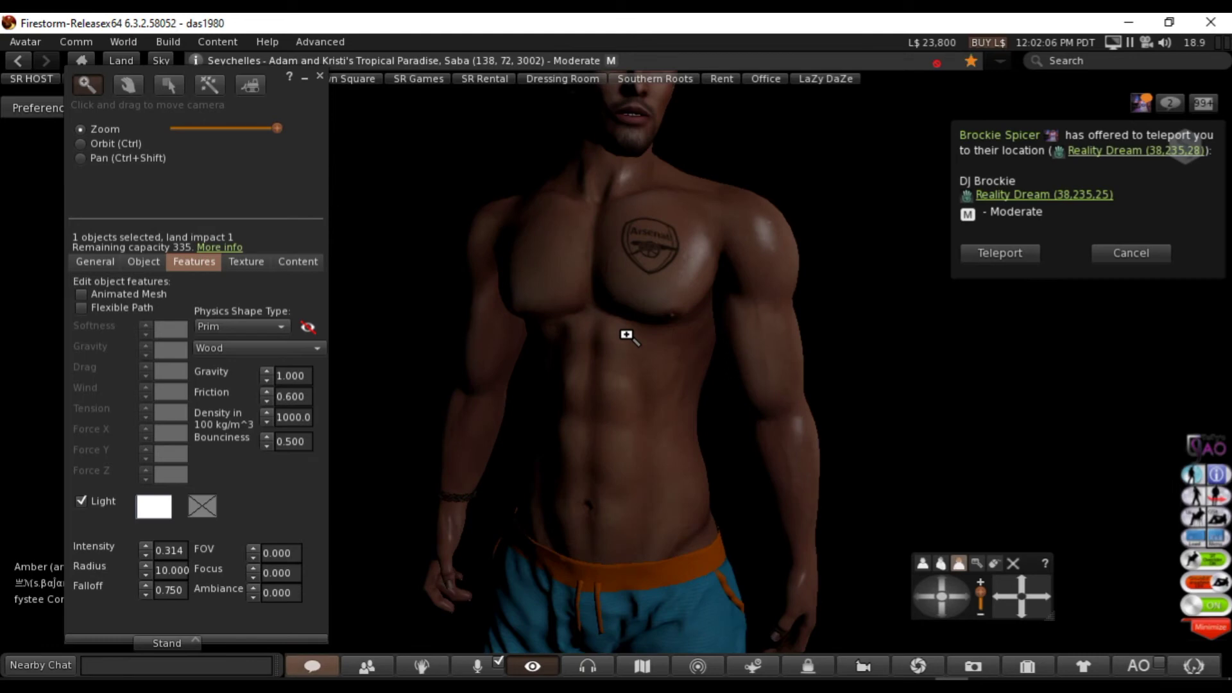
key(Escape)
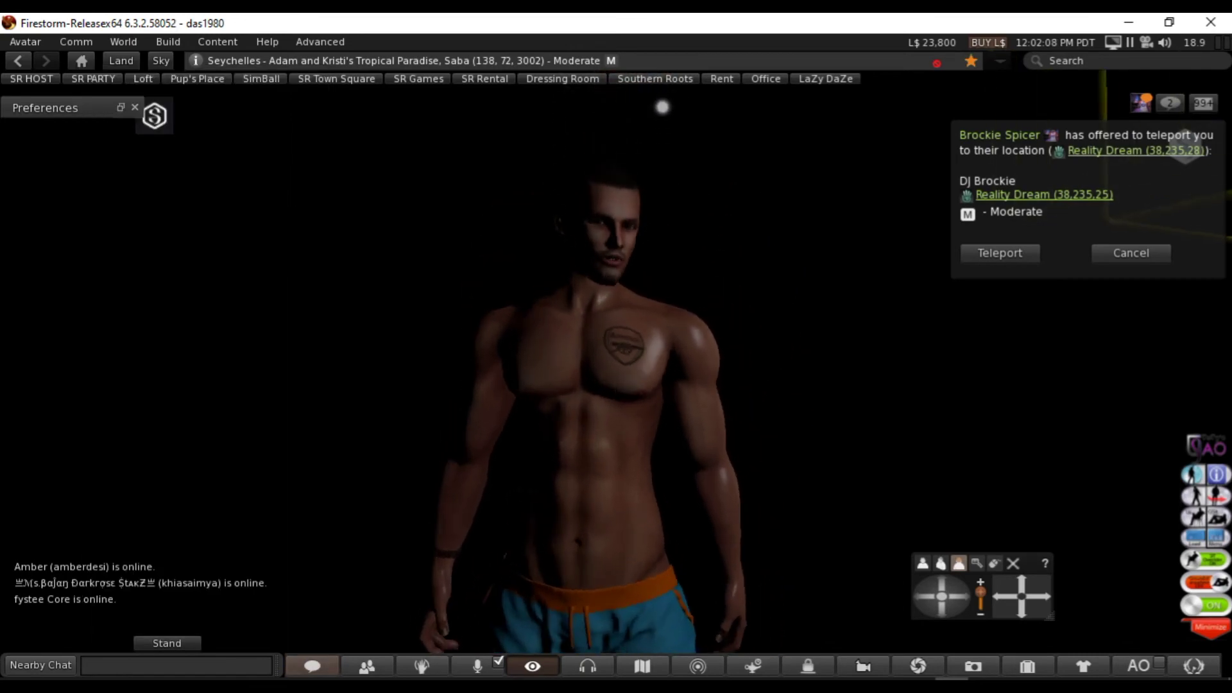
key(ctrl+b)
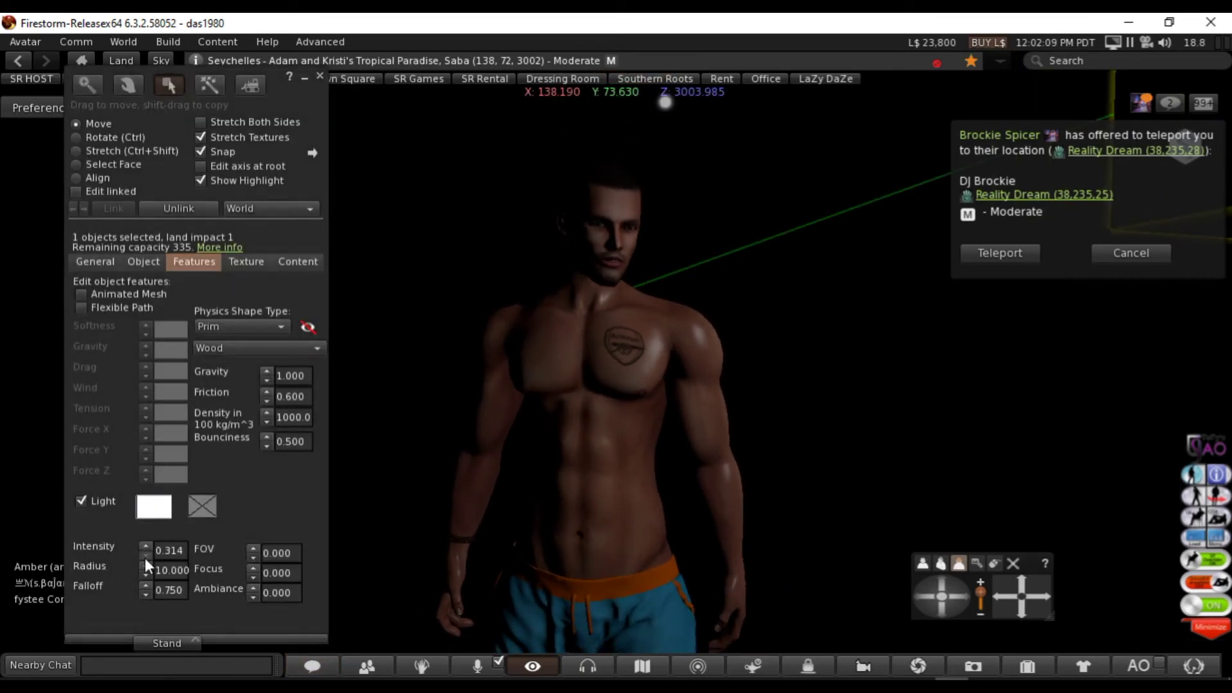
- Compare very low intensities of 0.020, 0.122 and 0.024 on the white light
click(146, 558)
click(146, 559)
click(146, 562)
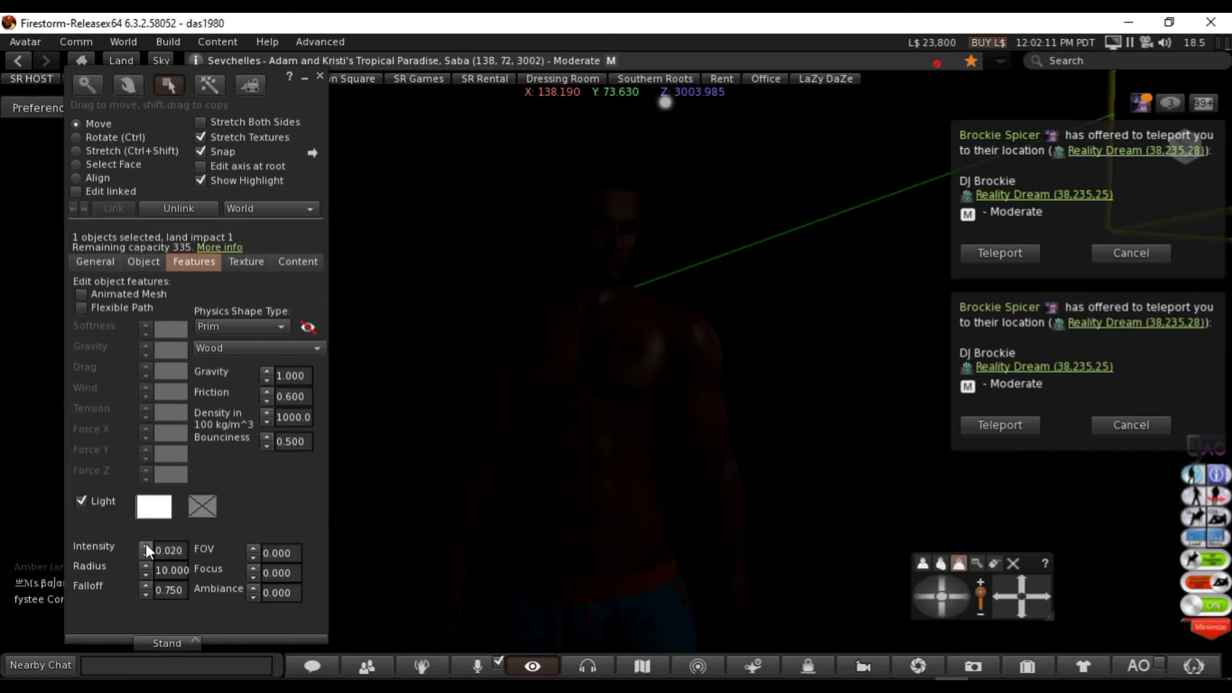
click(147, 546)
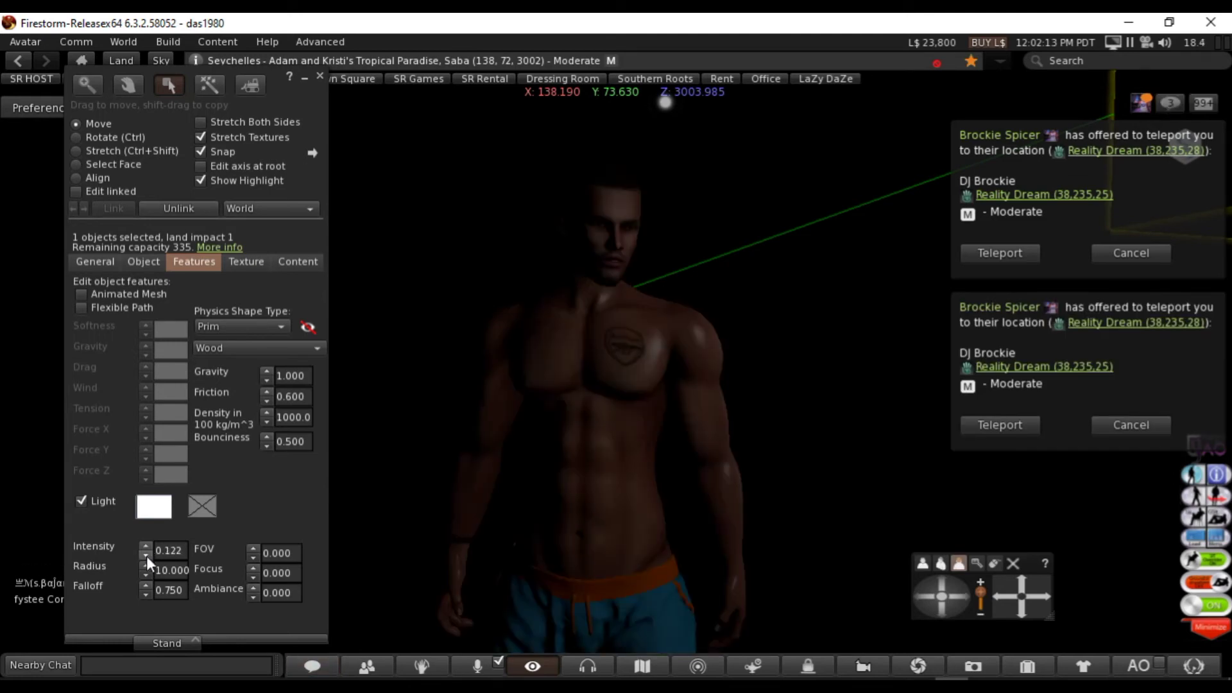
click(147, 556)
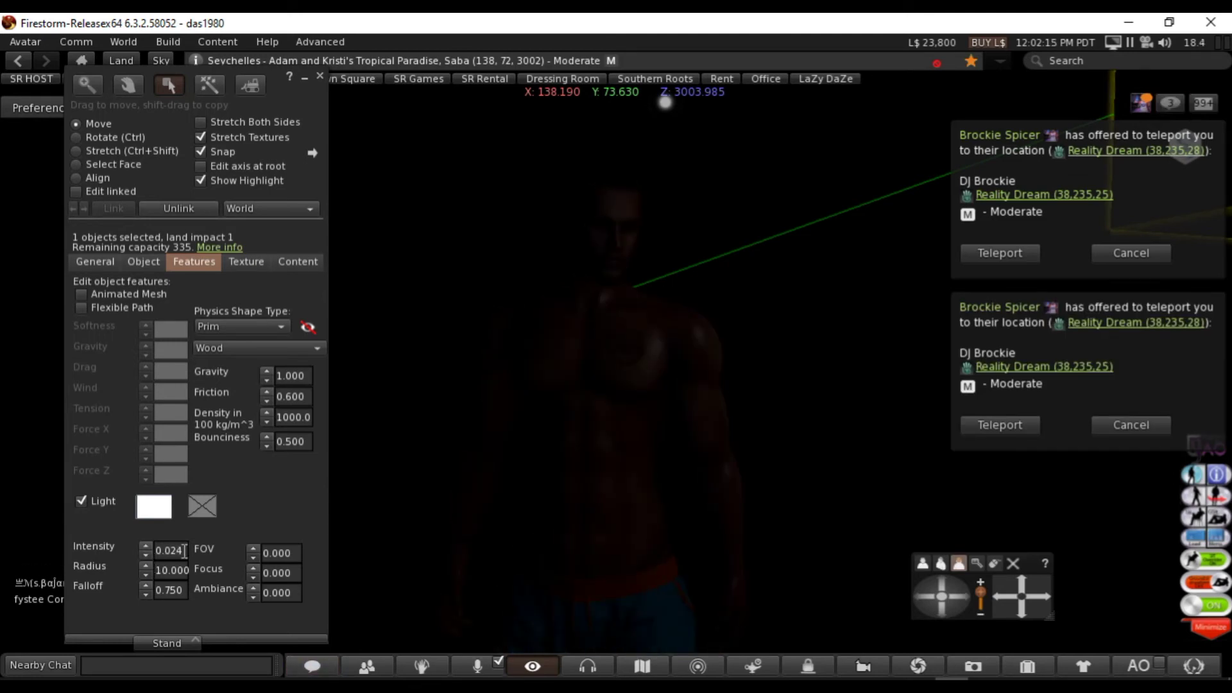
- Set the white light's intensity to 0.035
click(176, 551)
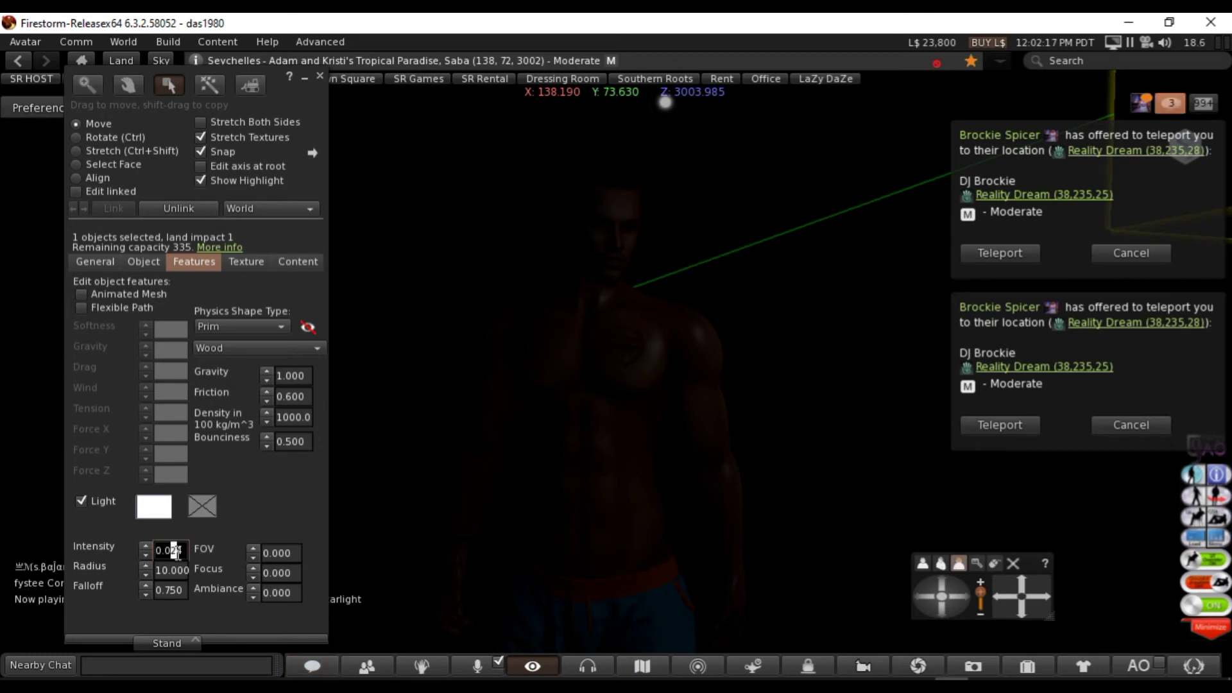
text(3)
click(180, 569)
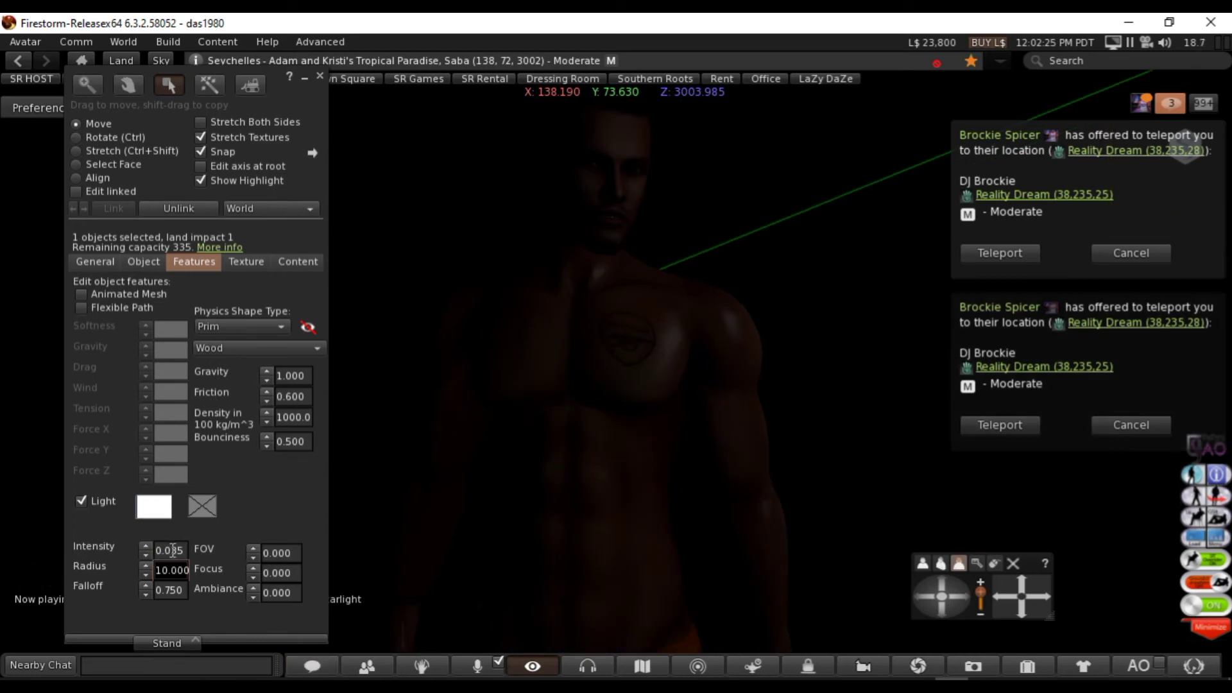
- Dismiss both teleport offer notifications without accepting them
mouse_move(1173, 375)
mouse_move(1027, 154)
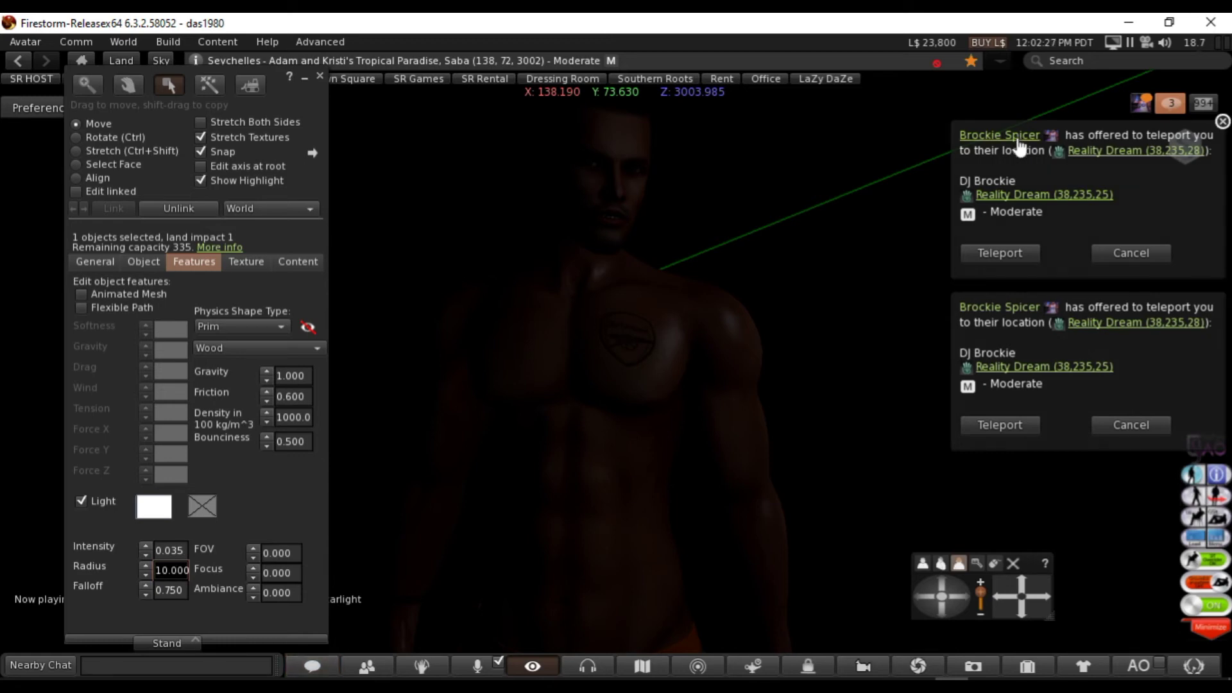
click(1223, 123)
click(1224, 123)
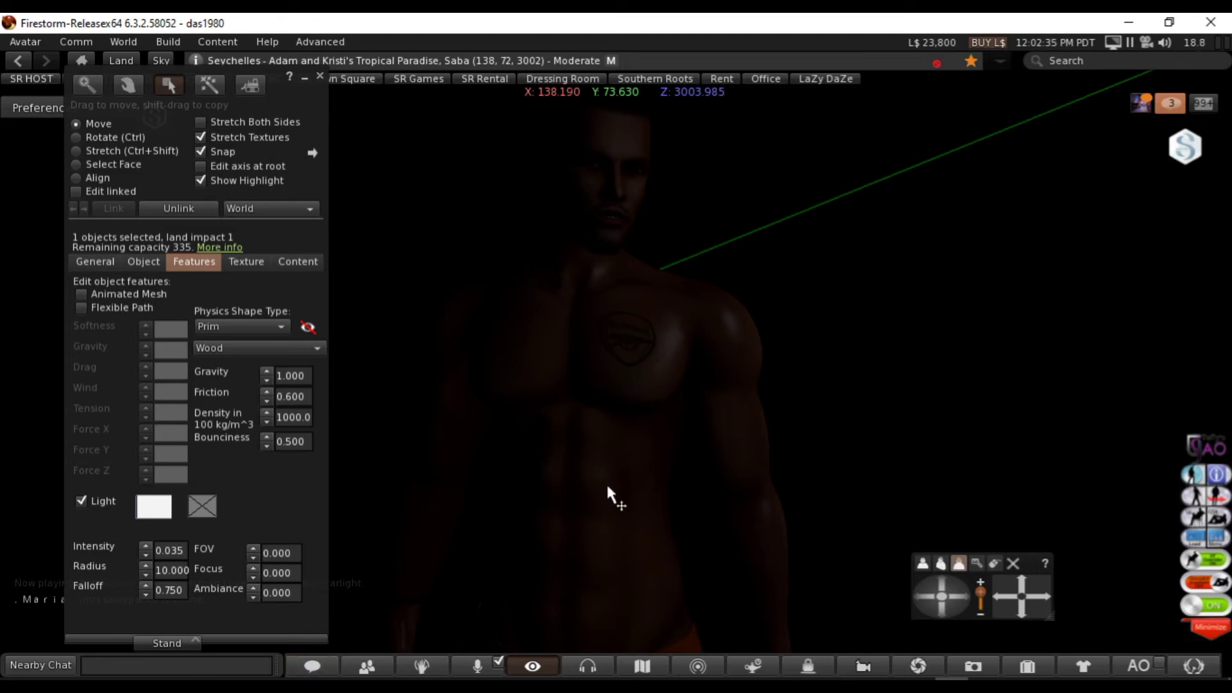
- Raise the white light's intensity gradually to 1.000 while watching the avatar
scroll(616, 358, down, 2)
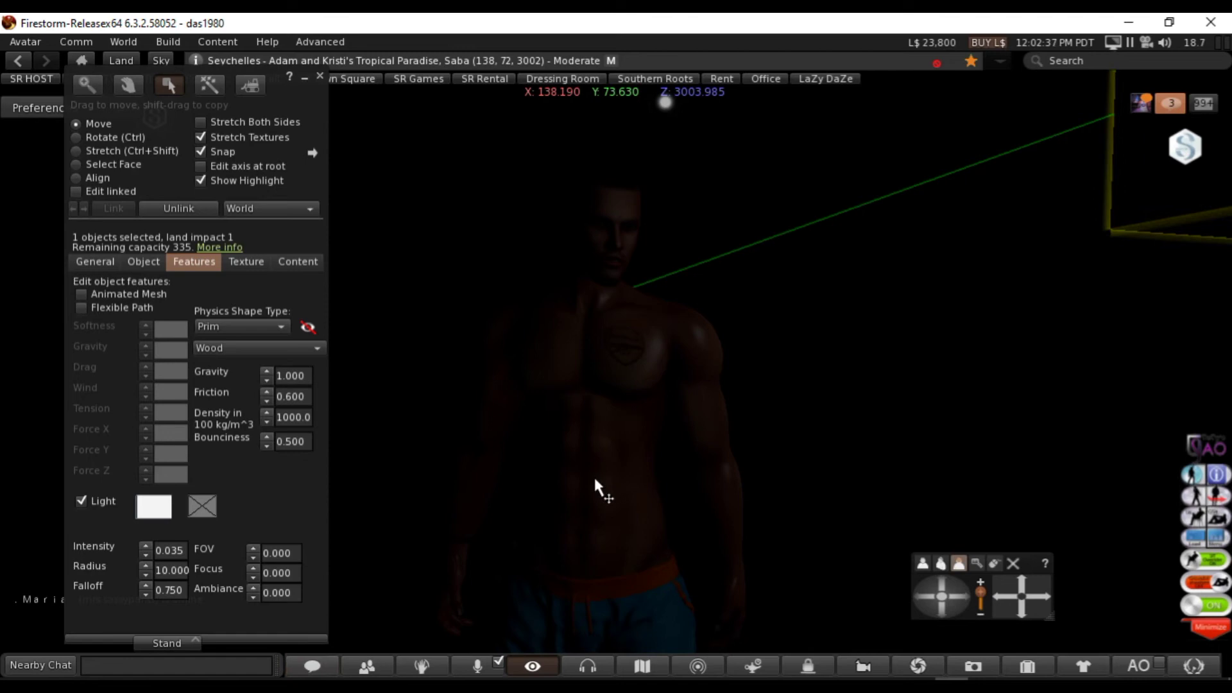
click(145, 546)
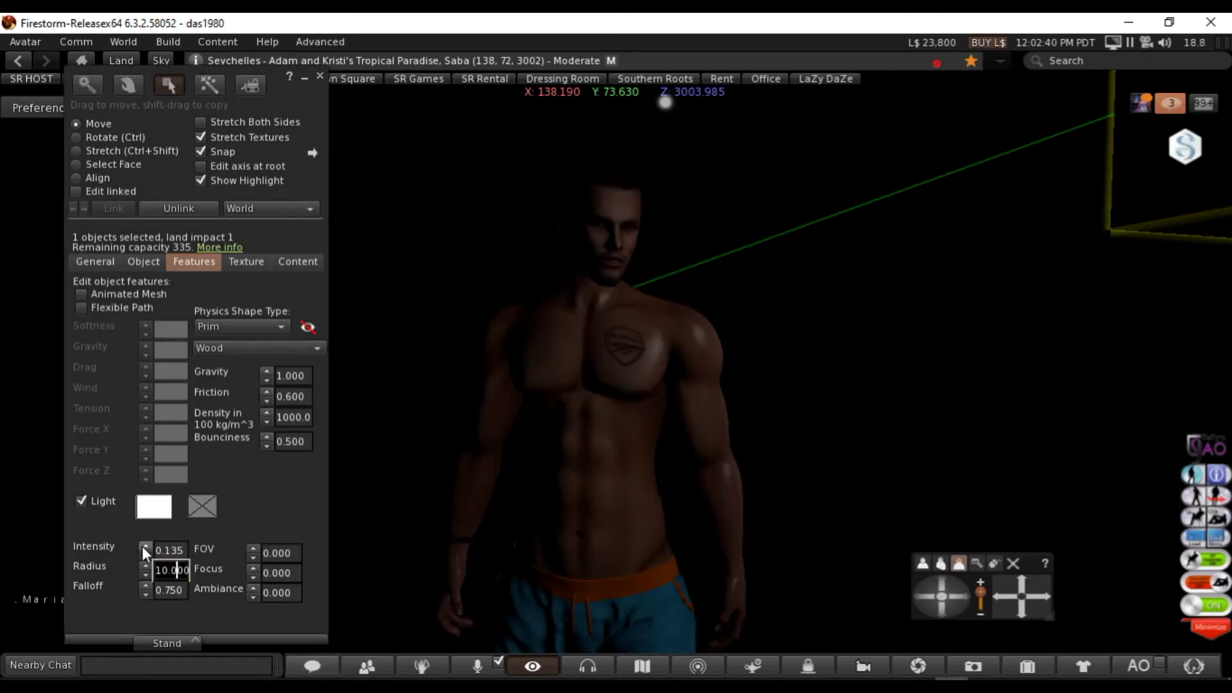
click(145, 547)
click(145, 546)
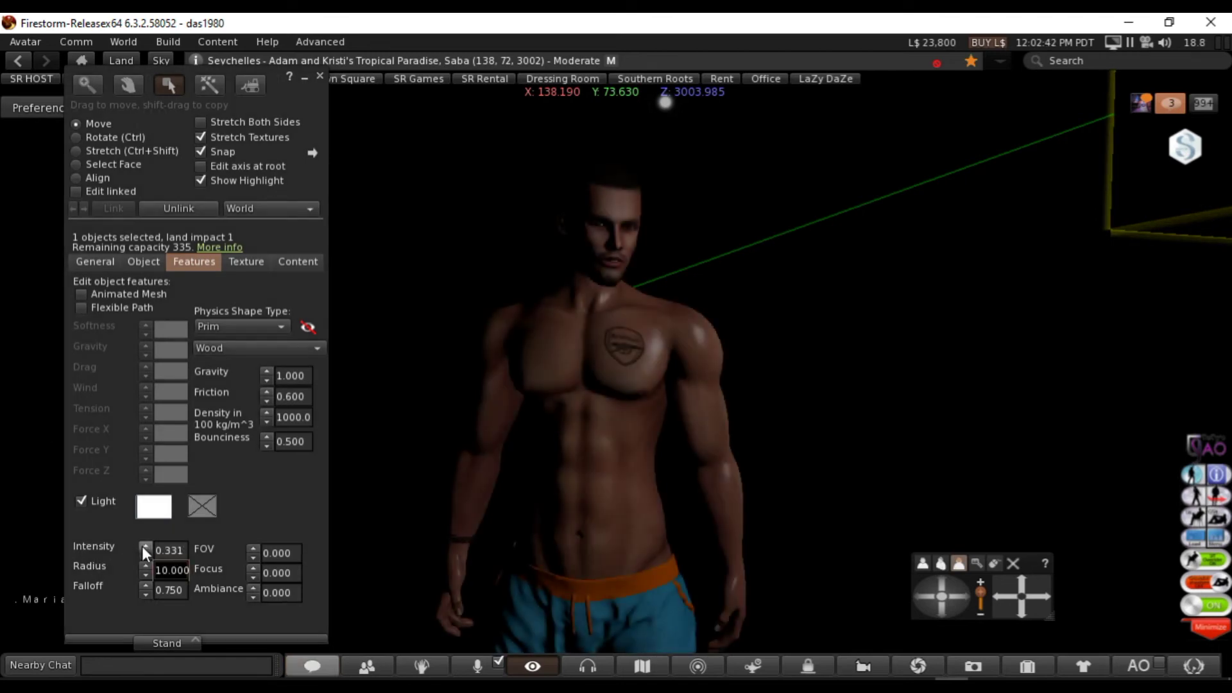
click(145, 547)
click(145, 546)
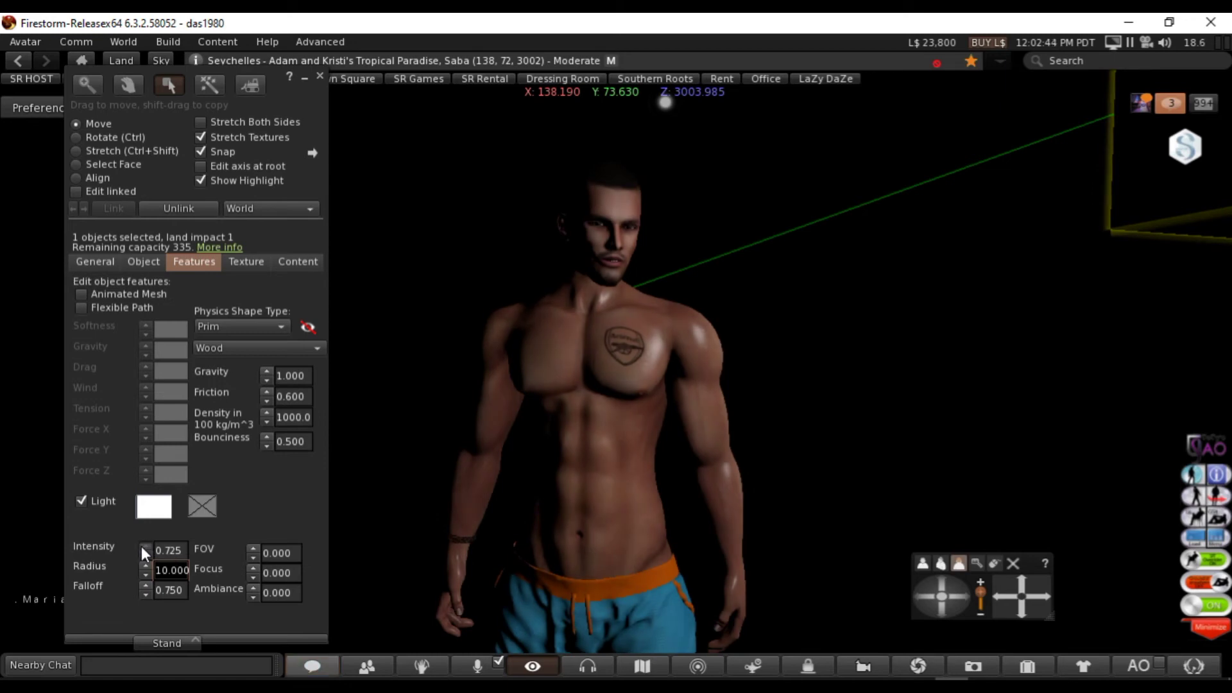
click(145, 547)
click(145, 546)
click(145, 547)
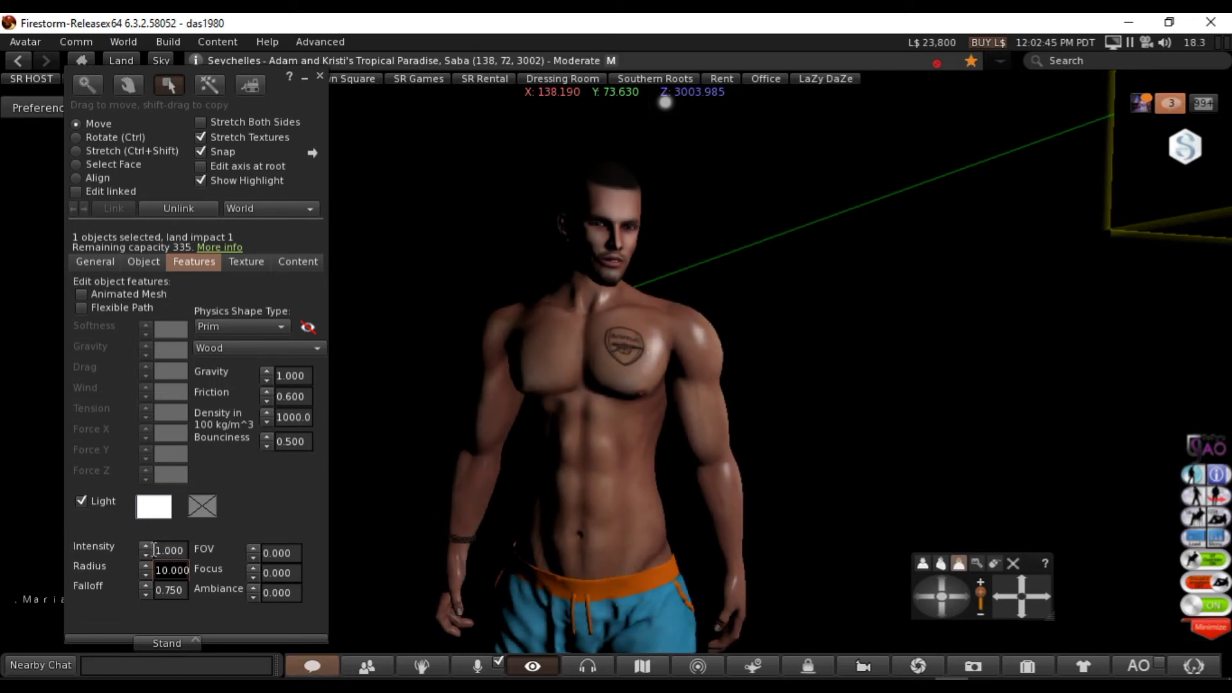
- Drop the white light's intensity to 0.000 and bring it back up to 1.000
click(147, 555)
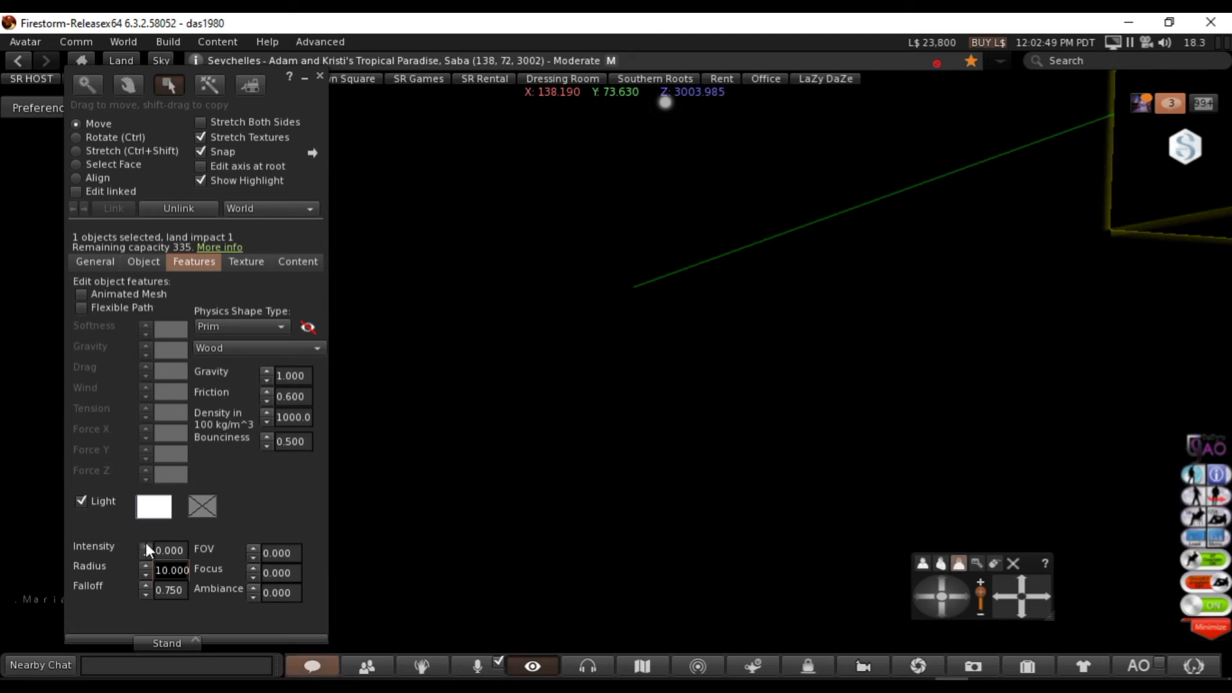
click(146, 547)
click(146, 546)
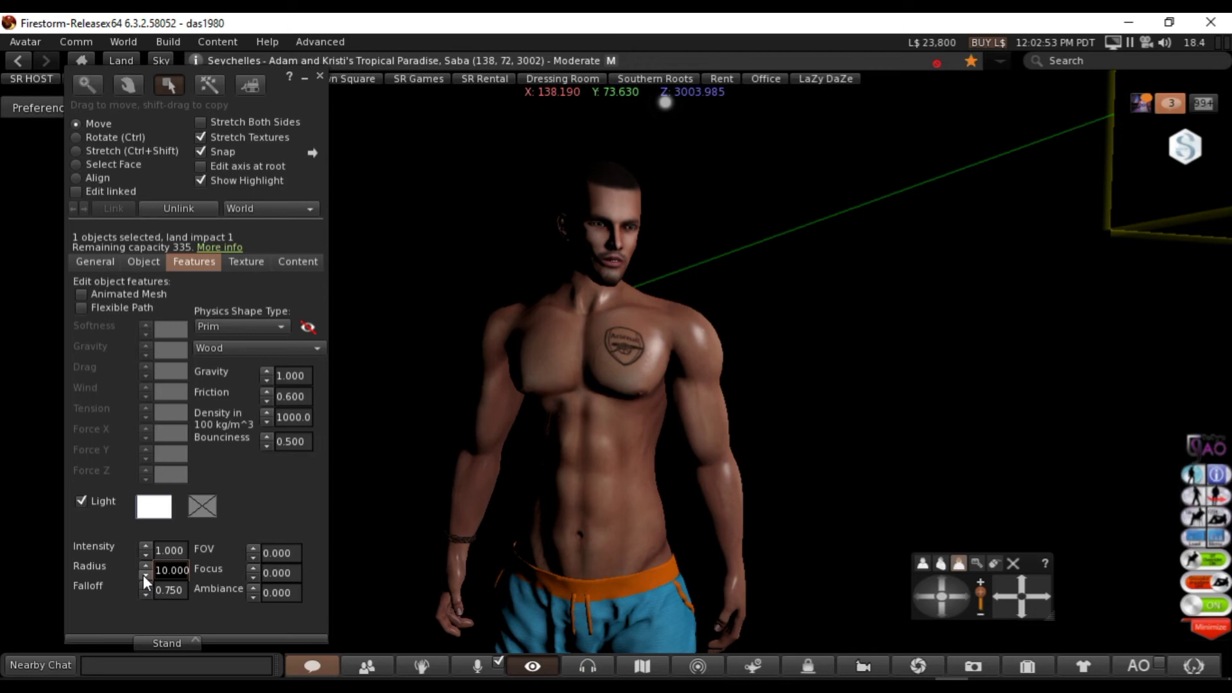
- Reduce the white light's radius in stages through 4.000 and 2.000 to 1.000
click(149, 568)
click(146, 574)
click(146, 576)
click(145, 576)
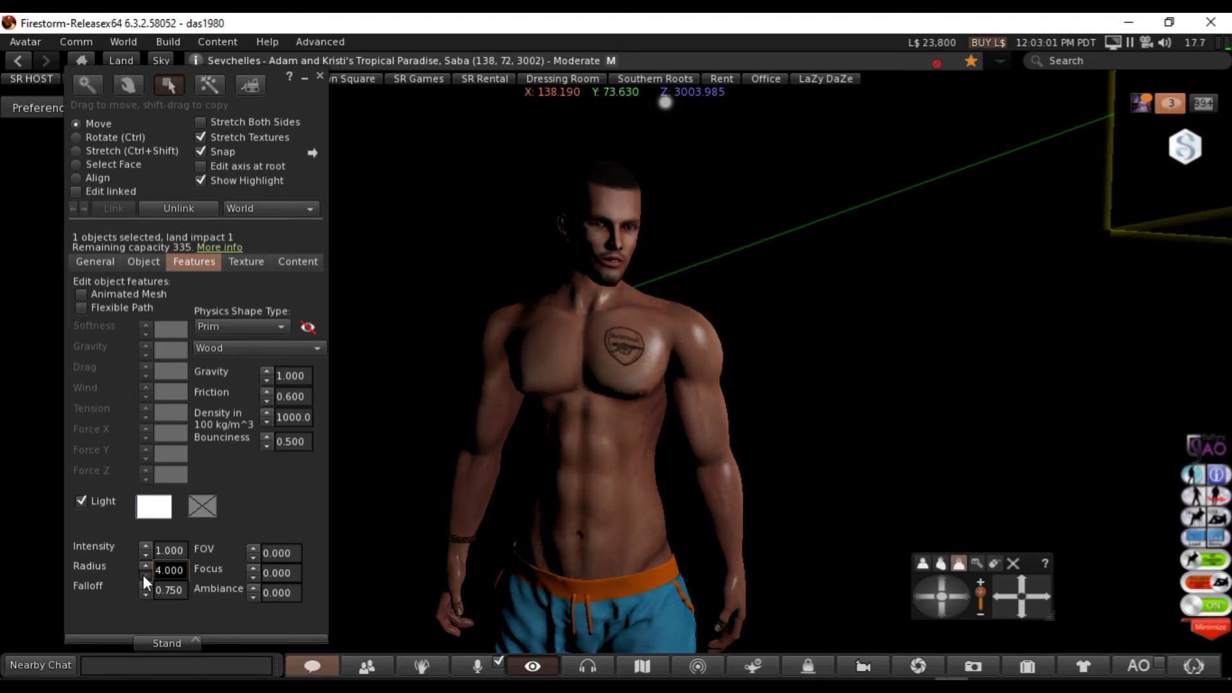
click(145, 575)
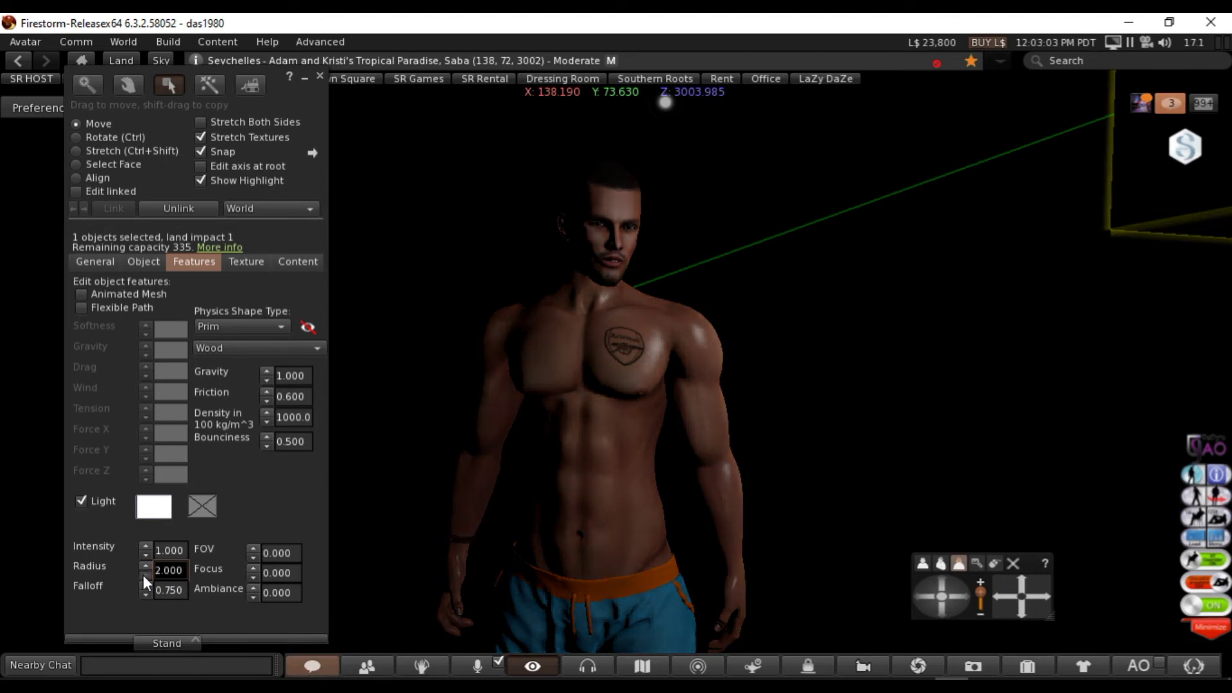
click(146, 574)
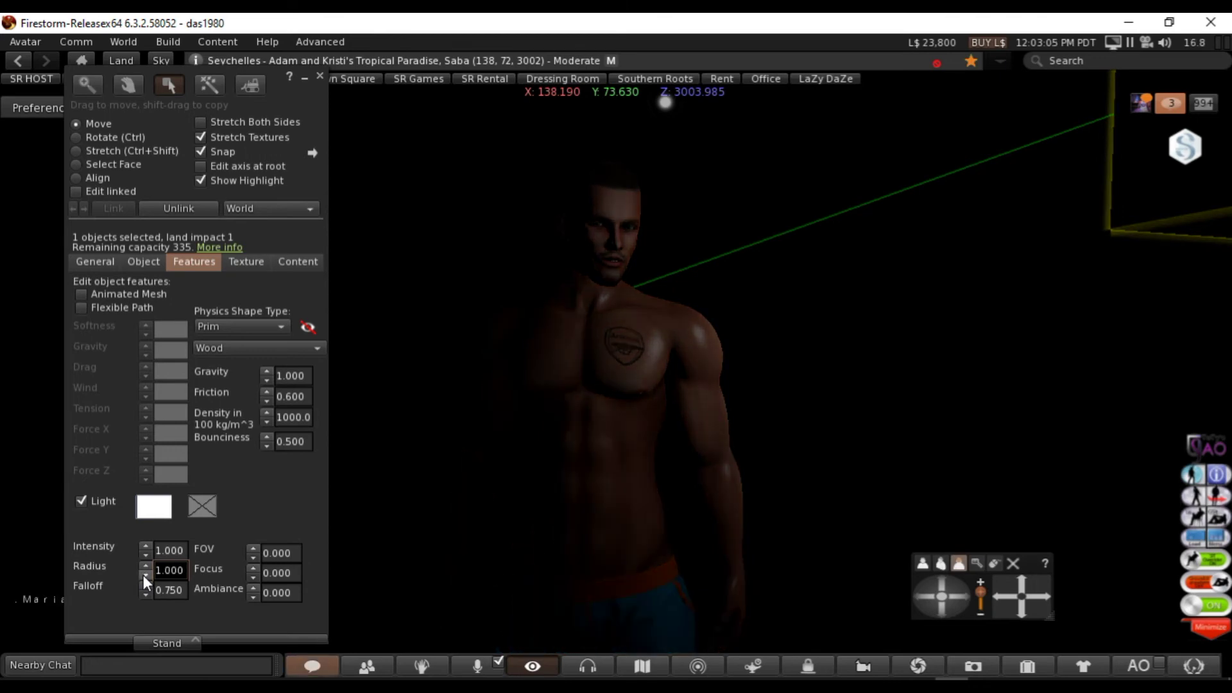
- Fine-tune the white light's radius upward from 0.900 to 1.200
click(146, 566)
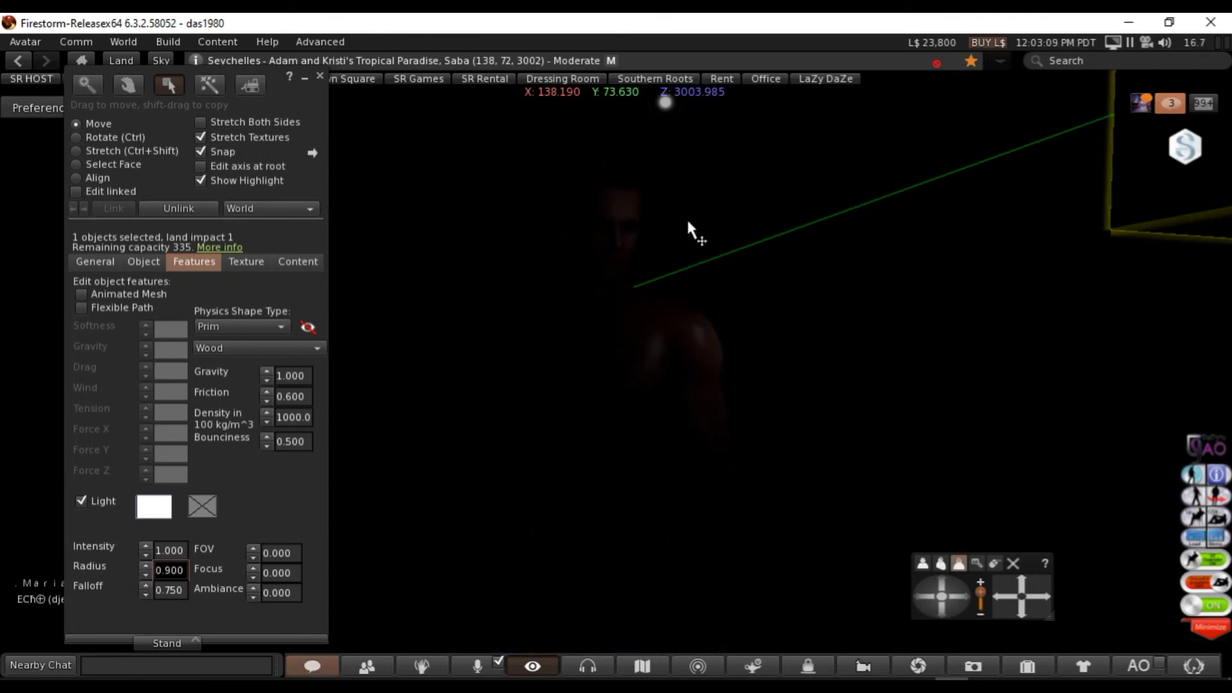
click(146, 565)
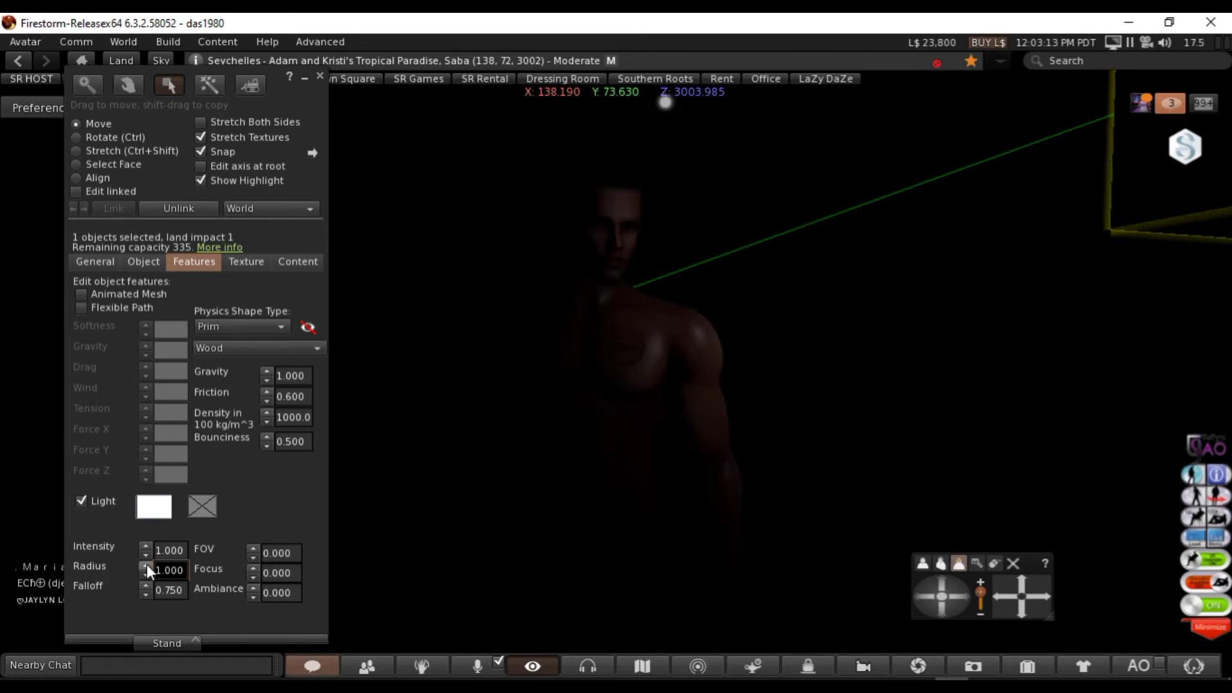
click(146, 566)
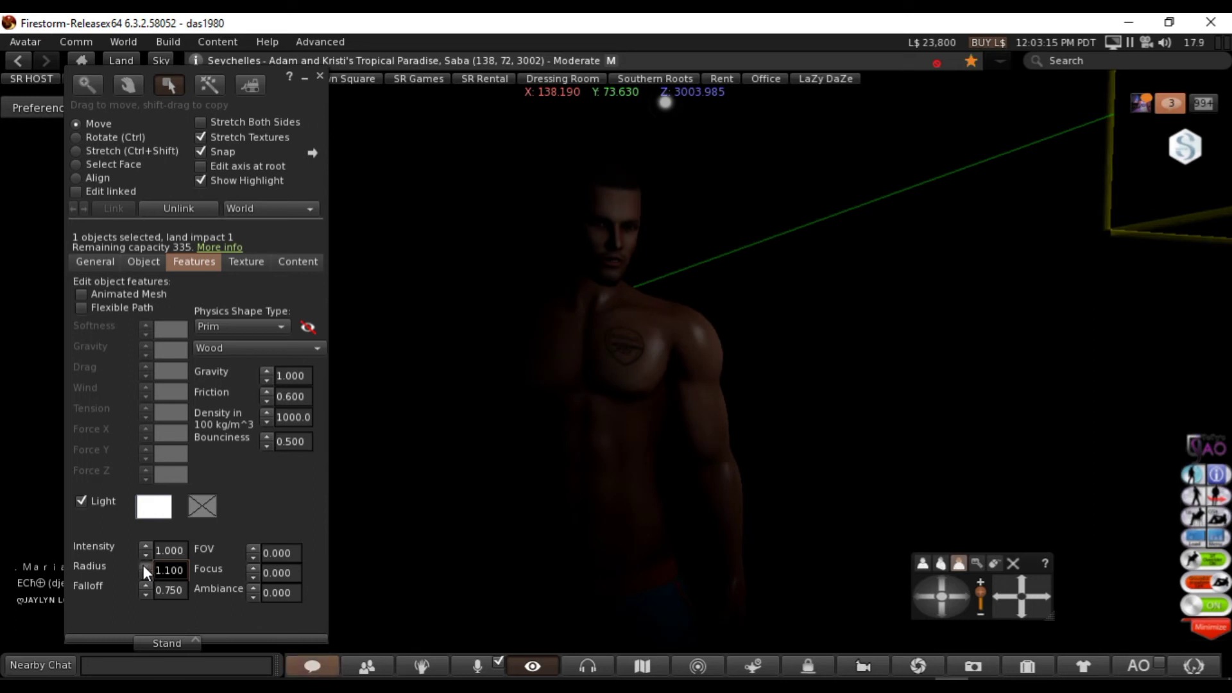
click(145, 566)
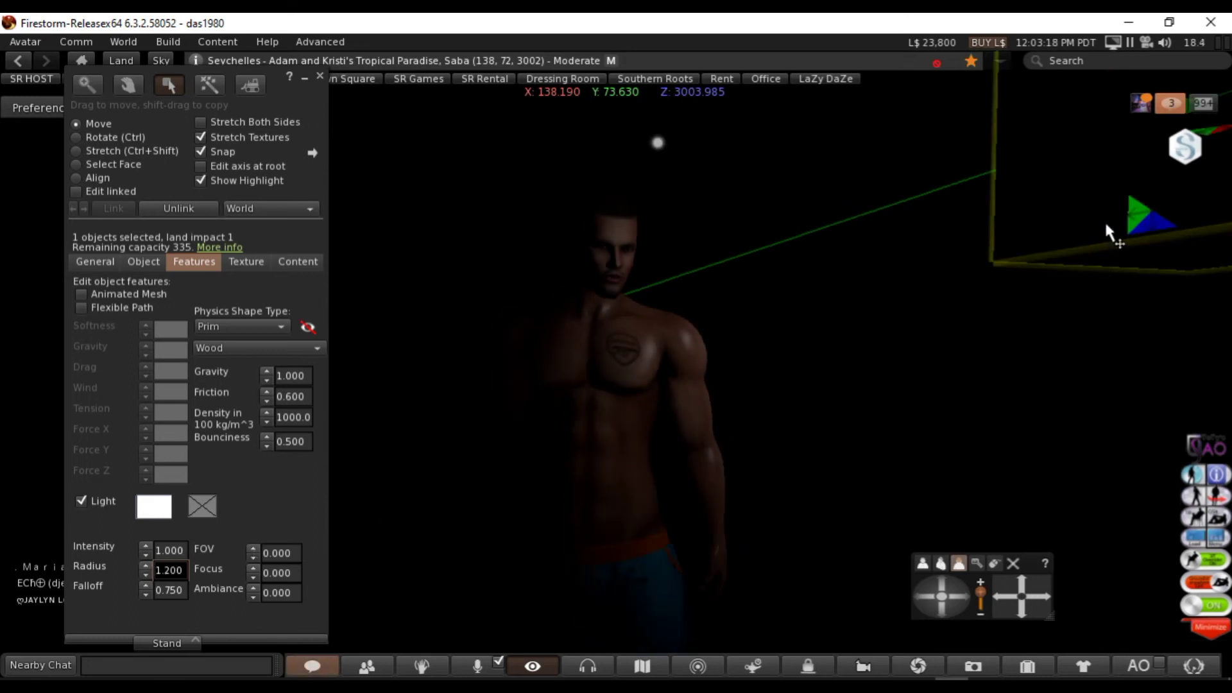
- Lower the white light box slightly, to a Z position of about 3003.97
alt+click(1056, 198)
mouse_move(994, 254)
mouse_down()
mouse_move(1000, 268)
mouse_move(1004, 249)
mouse_up()
alt+click(608, 367)
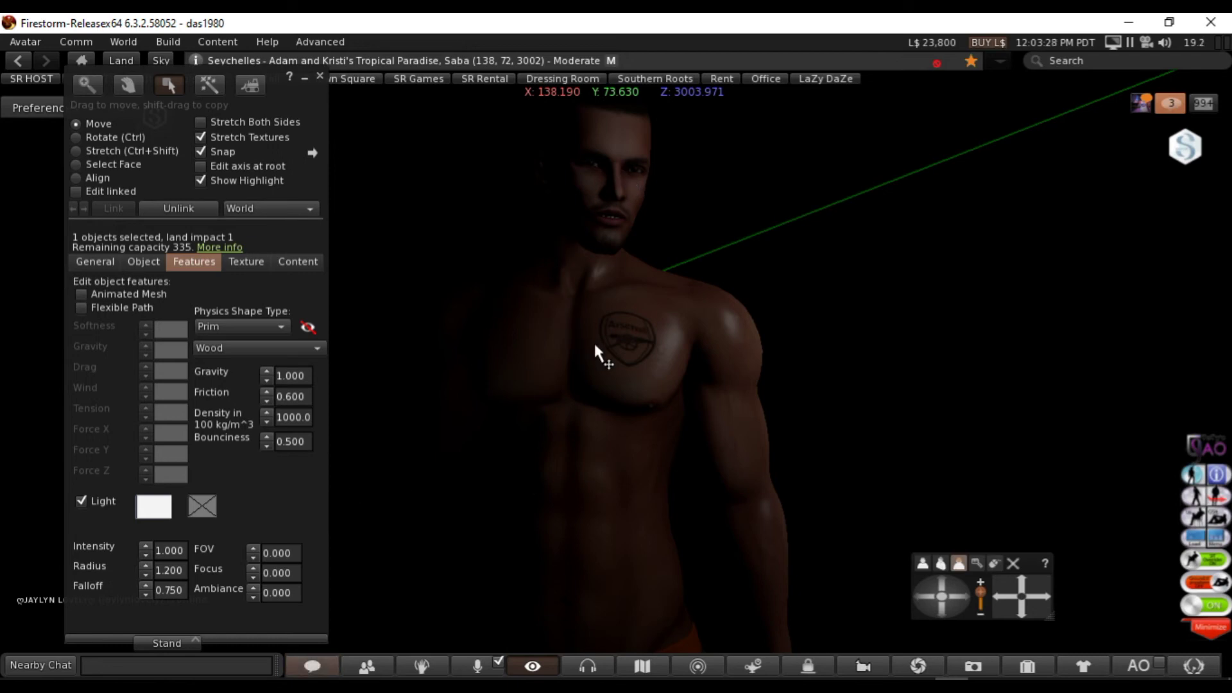
scroll(592, 343, down, 1)
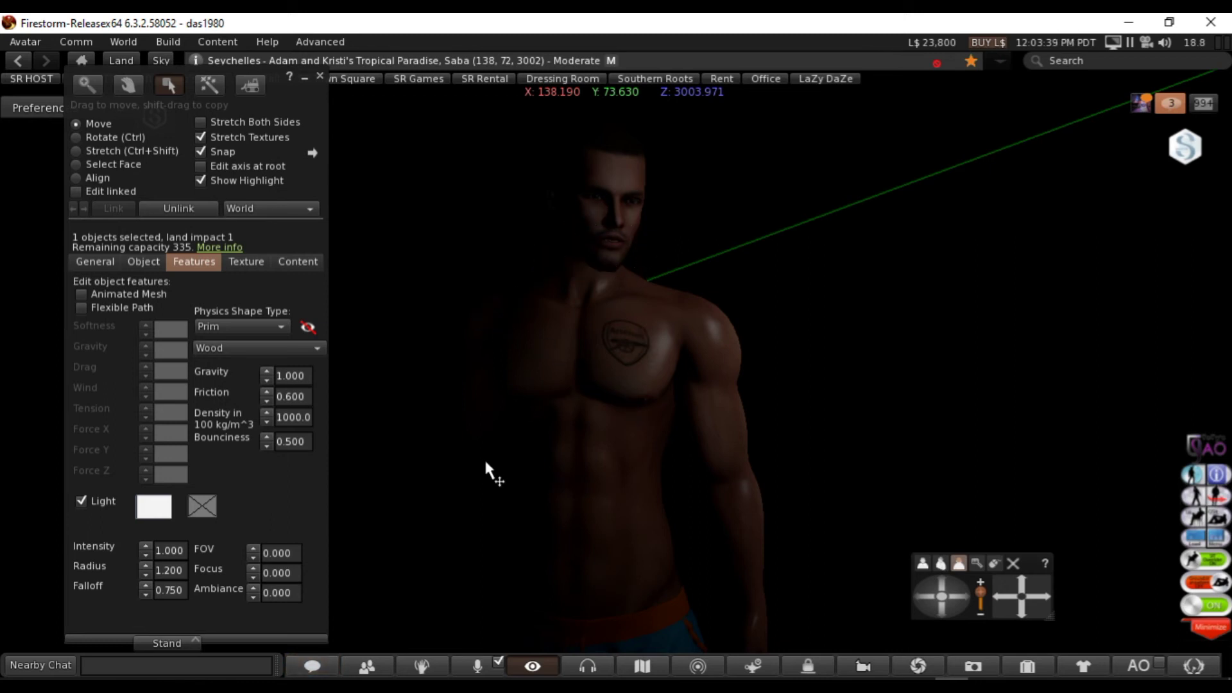
- Reduce the white light's falloff to 0.000
click(143, 597)
click(144, 597)
click(144, 597)
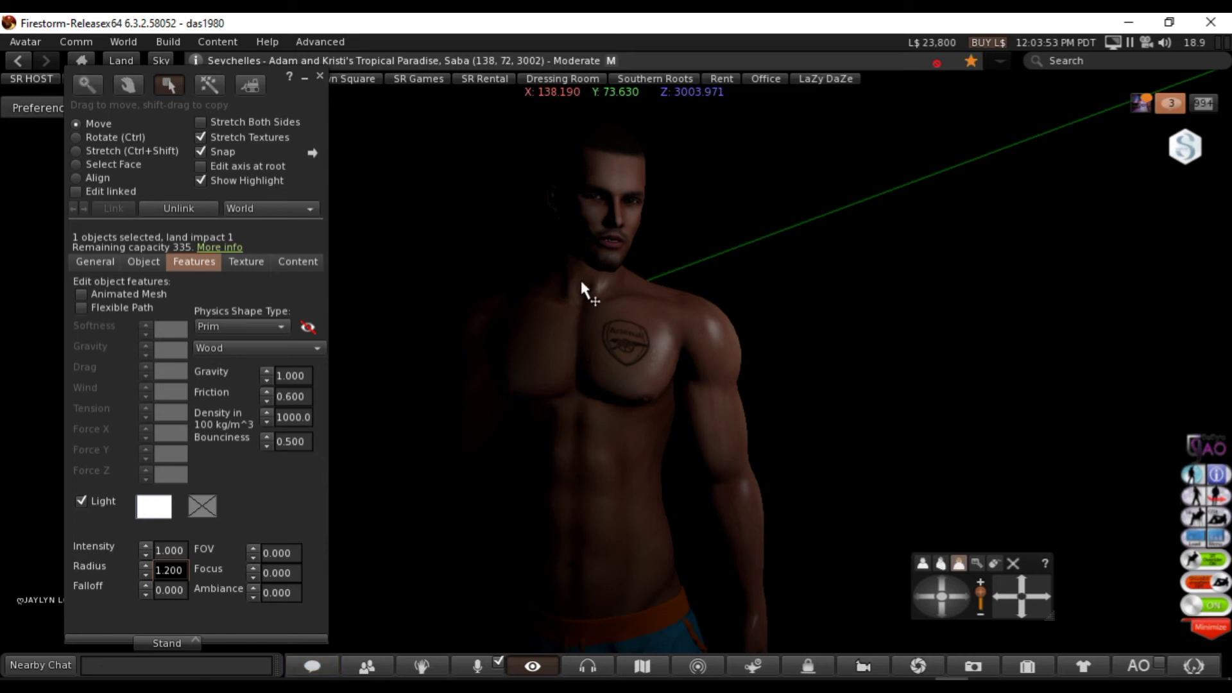
- Try a falloff of up to 1.750 on the white light, and reduce it back to 0.000
click(146, 586)
click(146, 586)
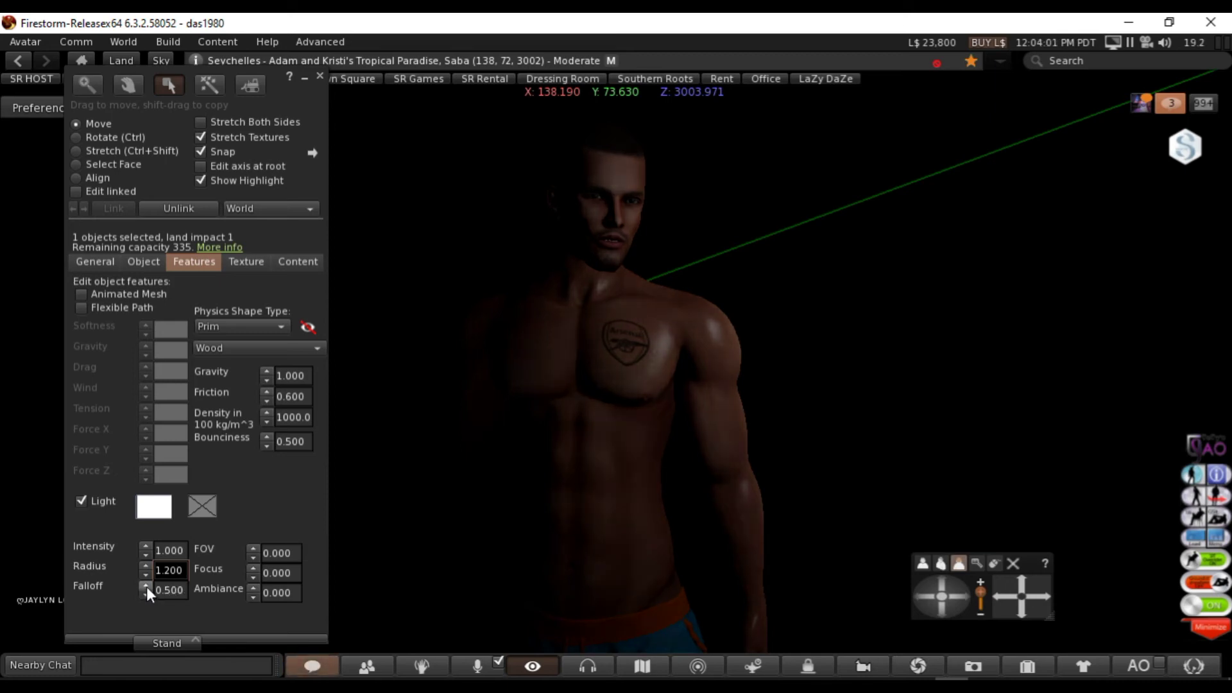
click(146, 587)
click(146, 586)
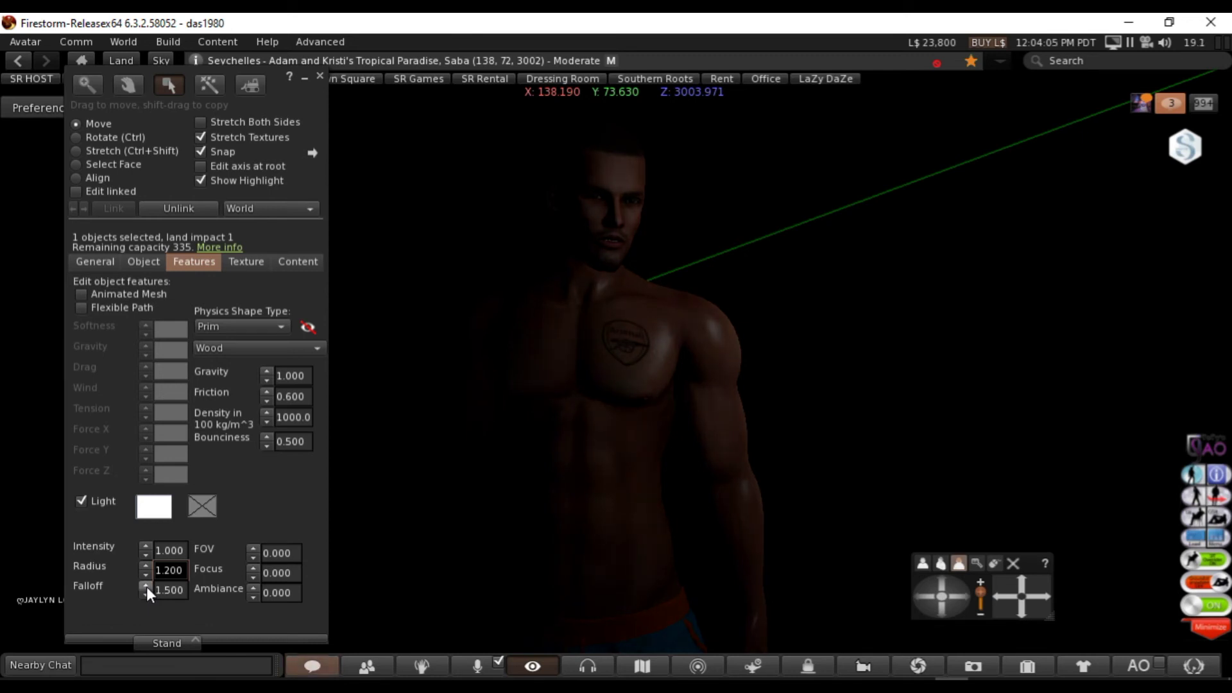
click(147, 587)
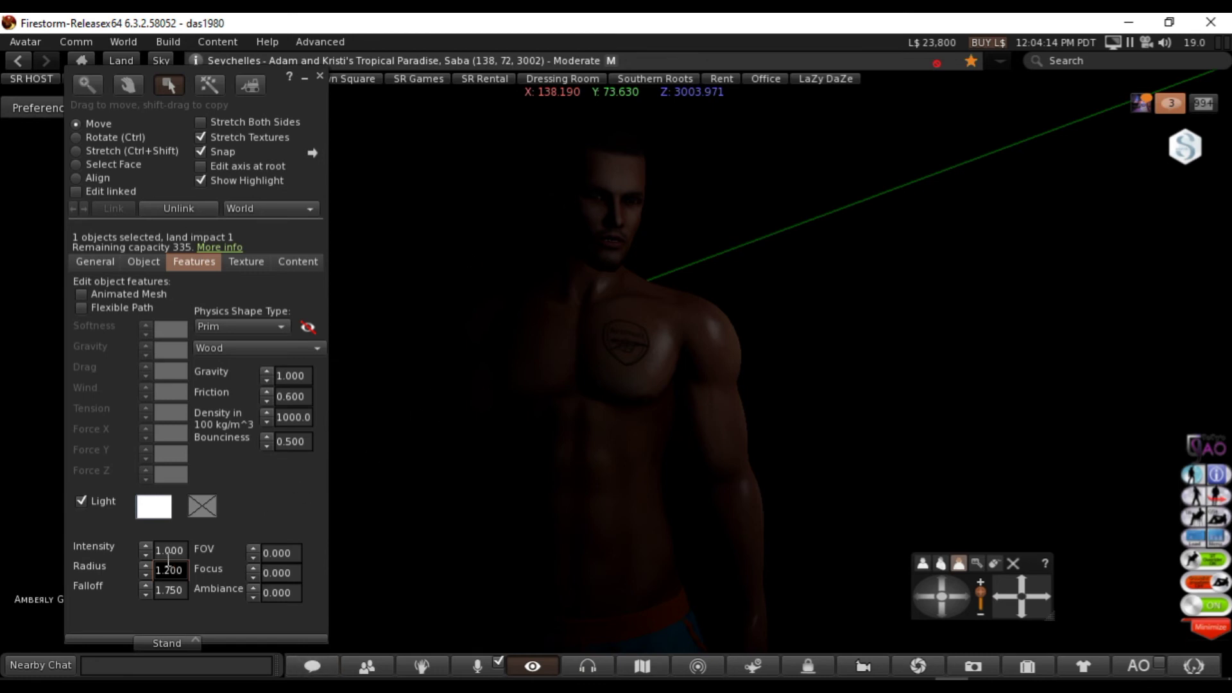
click(148, 593)
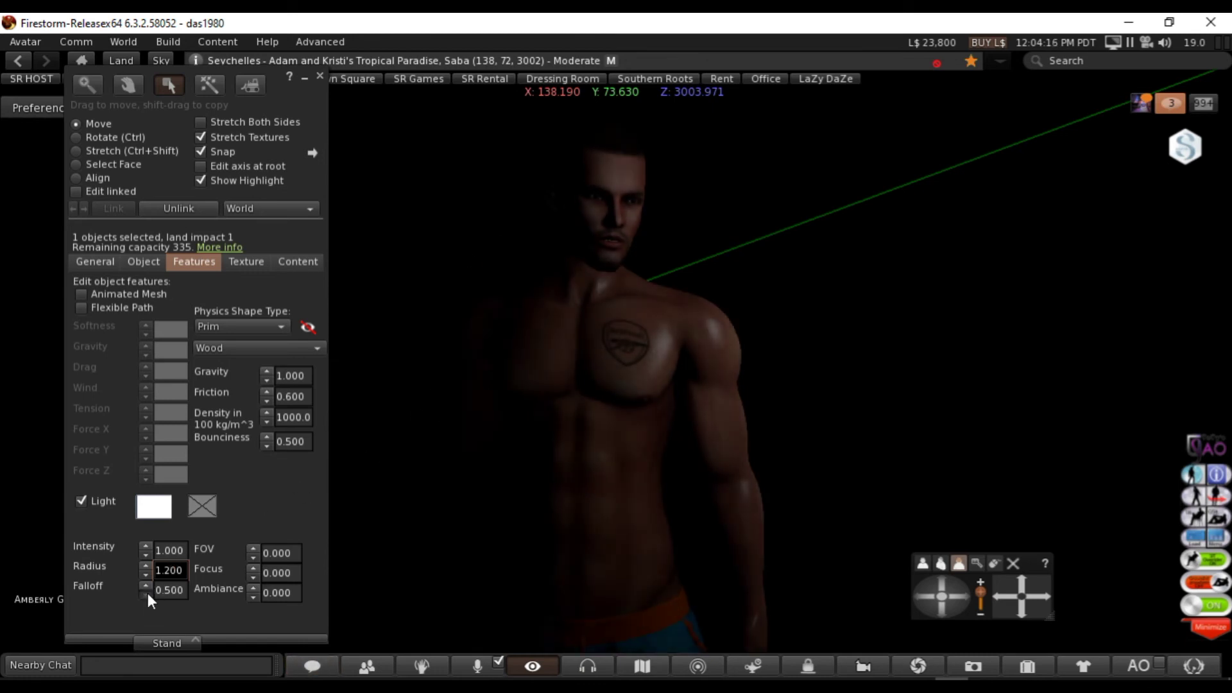
click(148, 593)
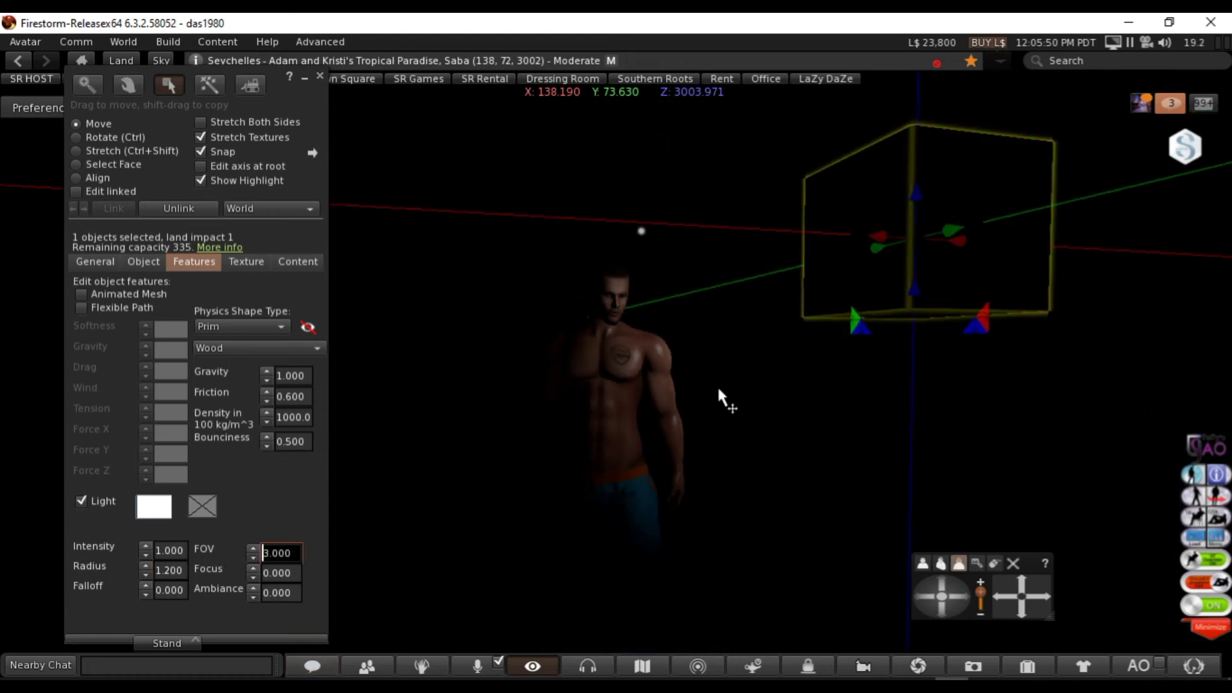
- Lower the white light box beside the avatar to a Z position of about 3003.69
drag(911, 288, 871, 380)
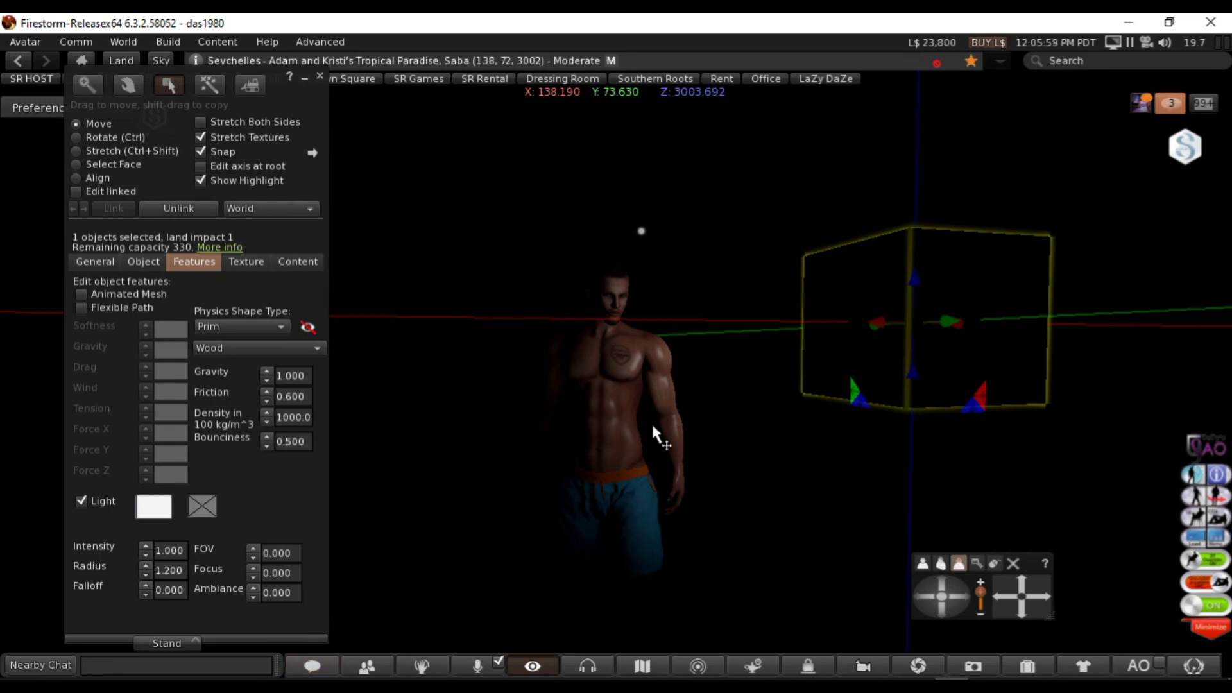
- Reduce the white light's intensity to 0.506 and its radius to 1.000
key(alt)
click(145, 556)
click(145, 556)
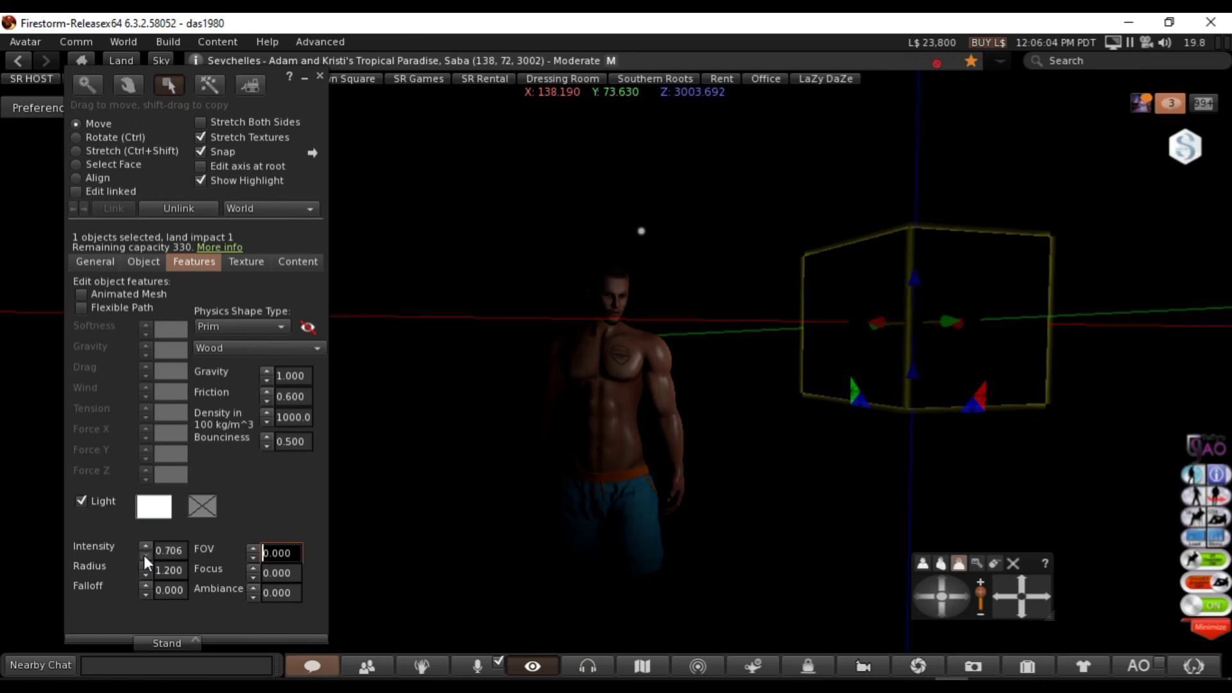
click(145, 556)
click(145, 556)
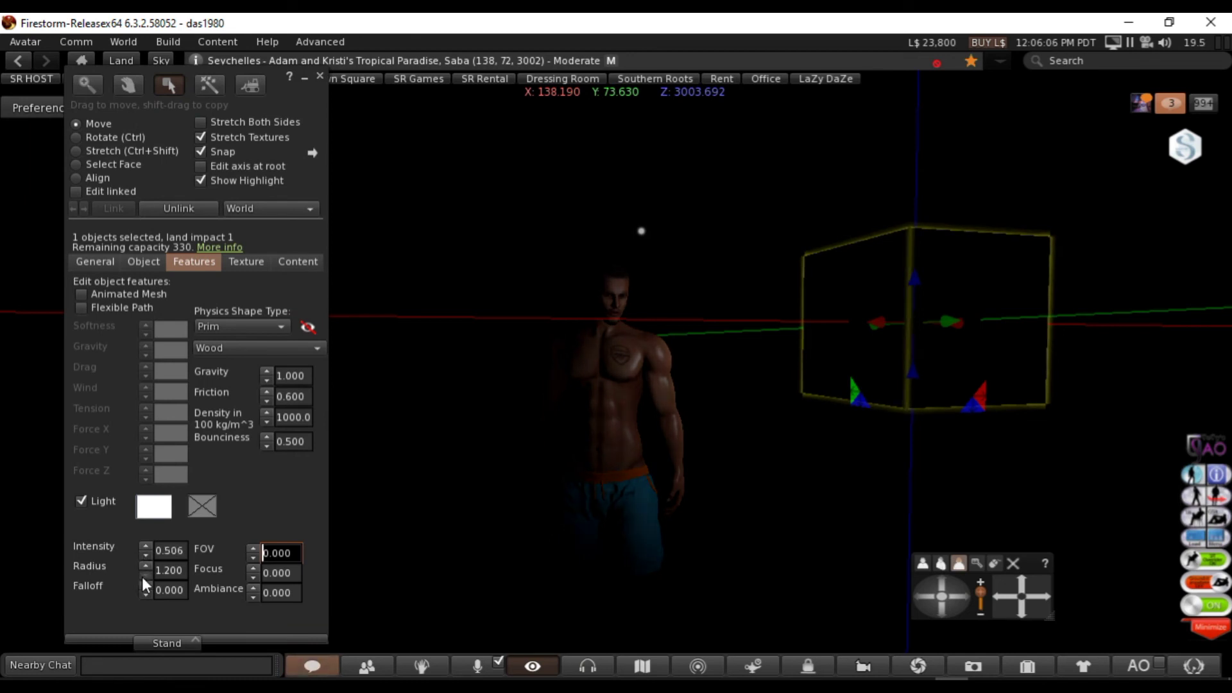
click(143, 577)
click(144, 577)
key(alt)
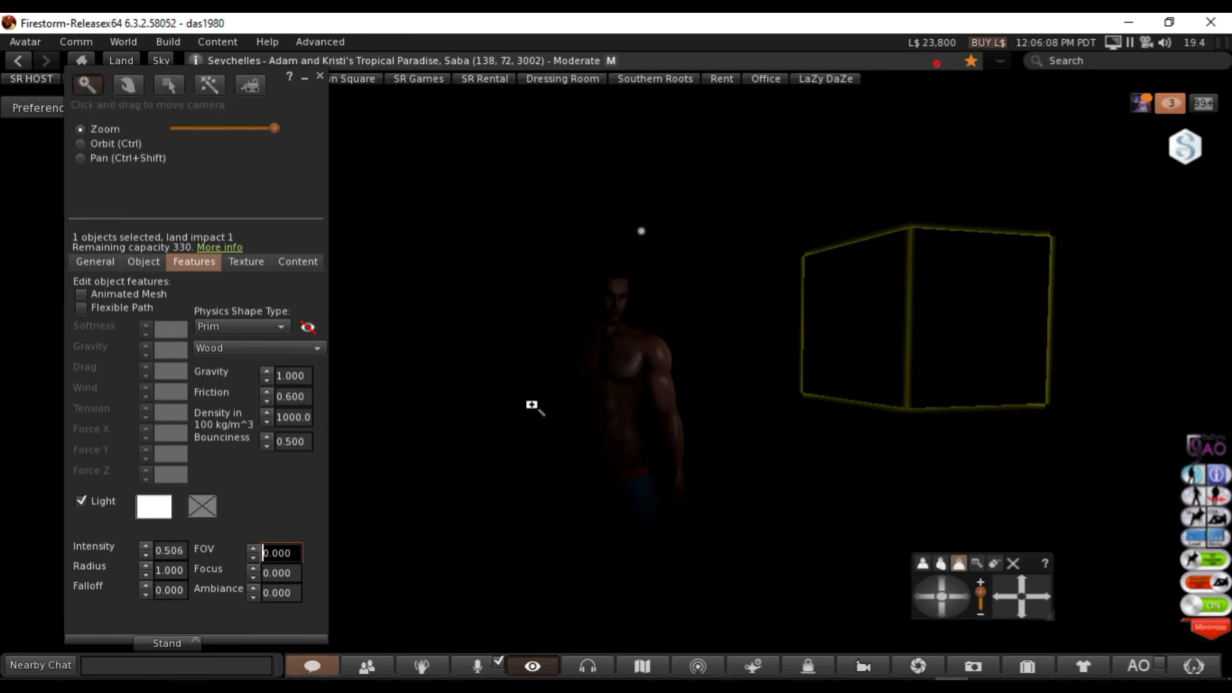
- Examine the dim white light on the avatar's chest, shoulder and face up close from several angles
alt+drag(532, 405, 532, 321)
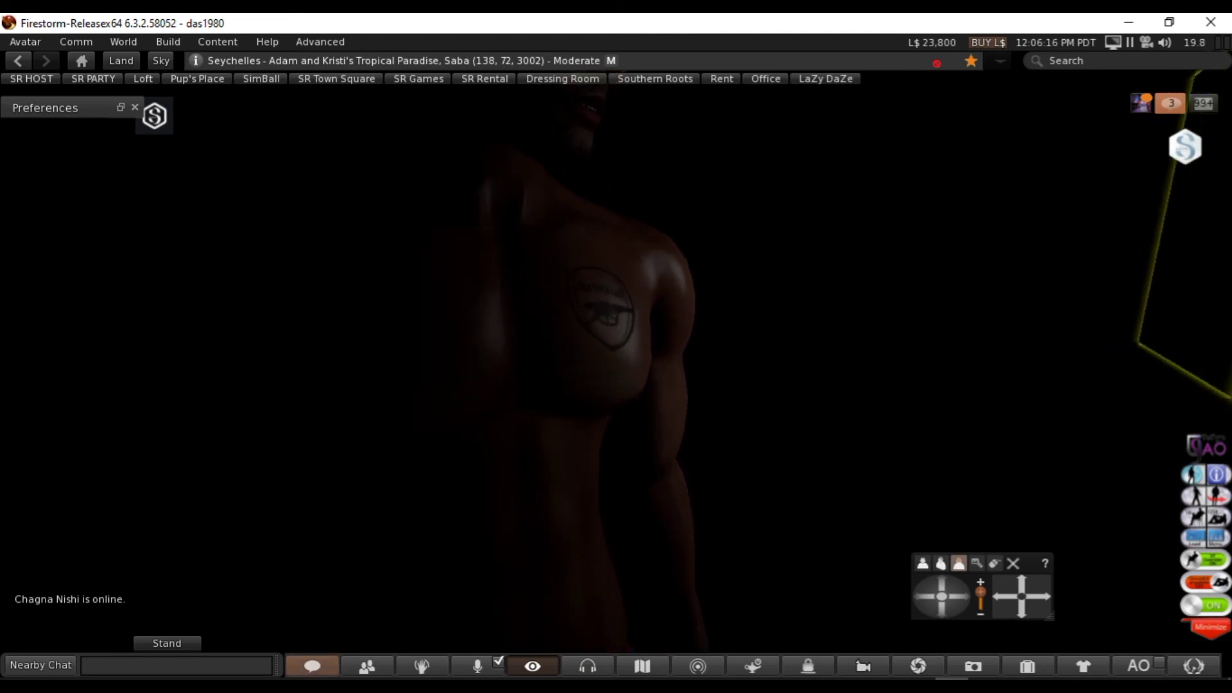
key(ctrl+3)
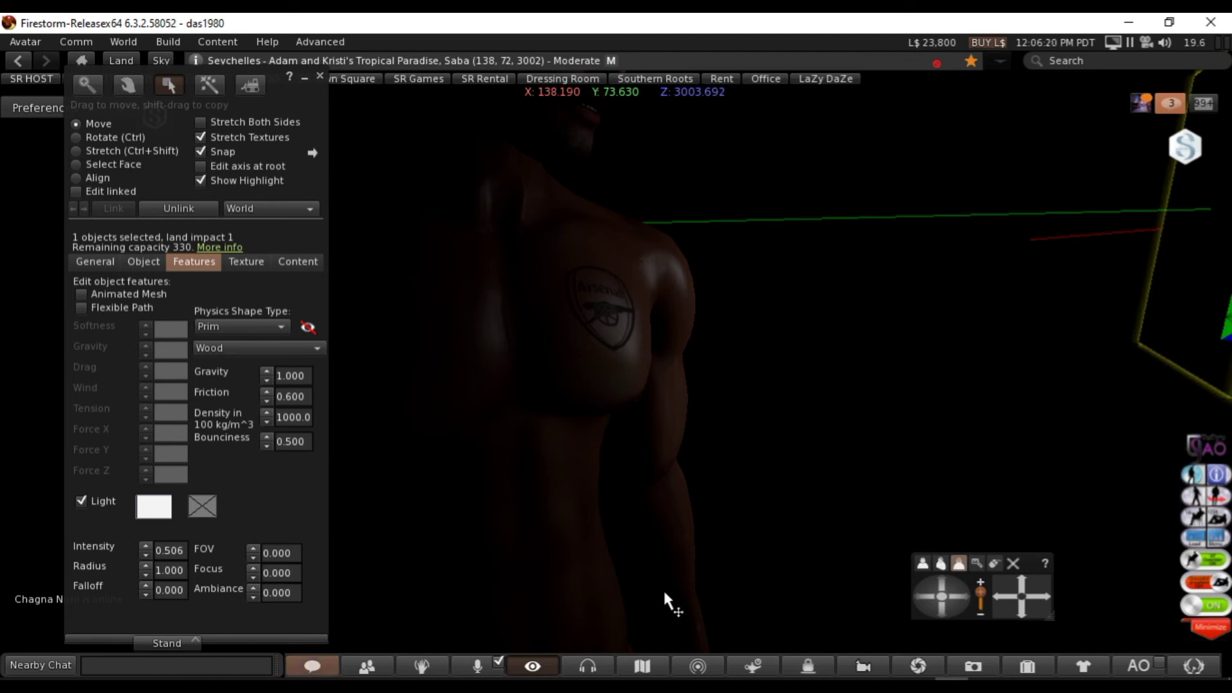
key(Escape)
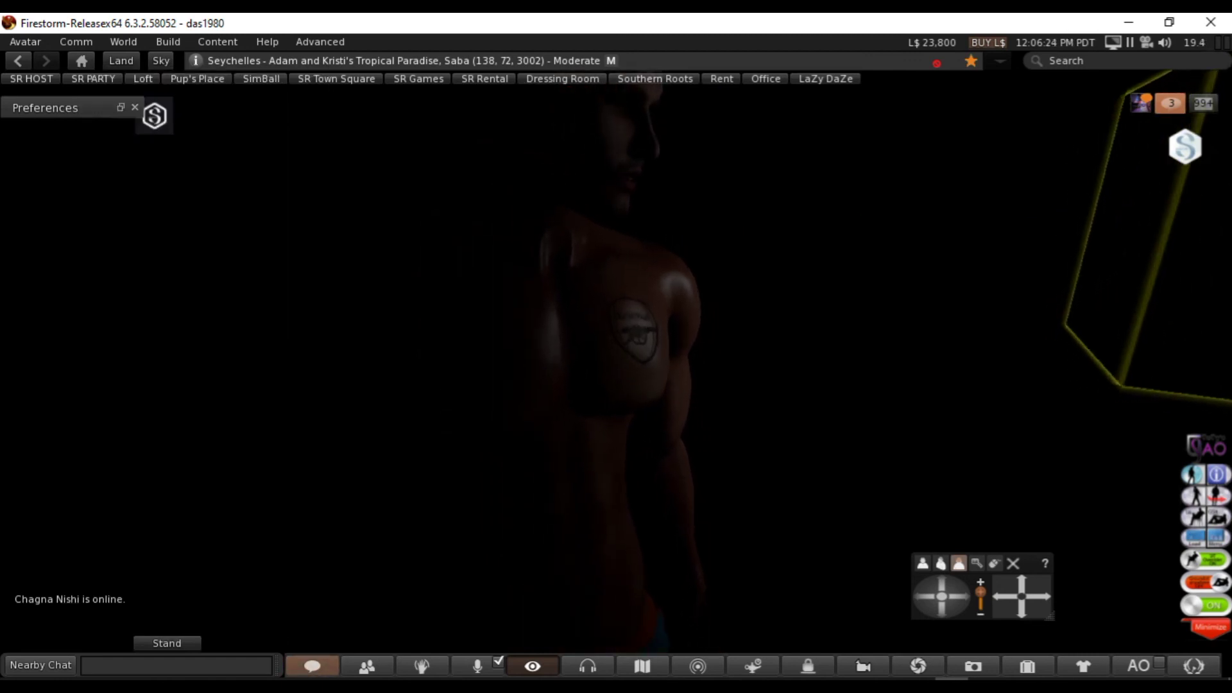
alt+drag(642, 315, 687, 263)
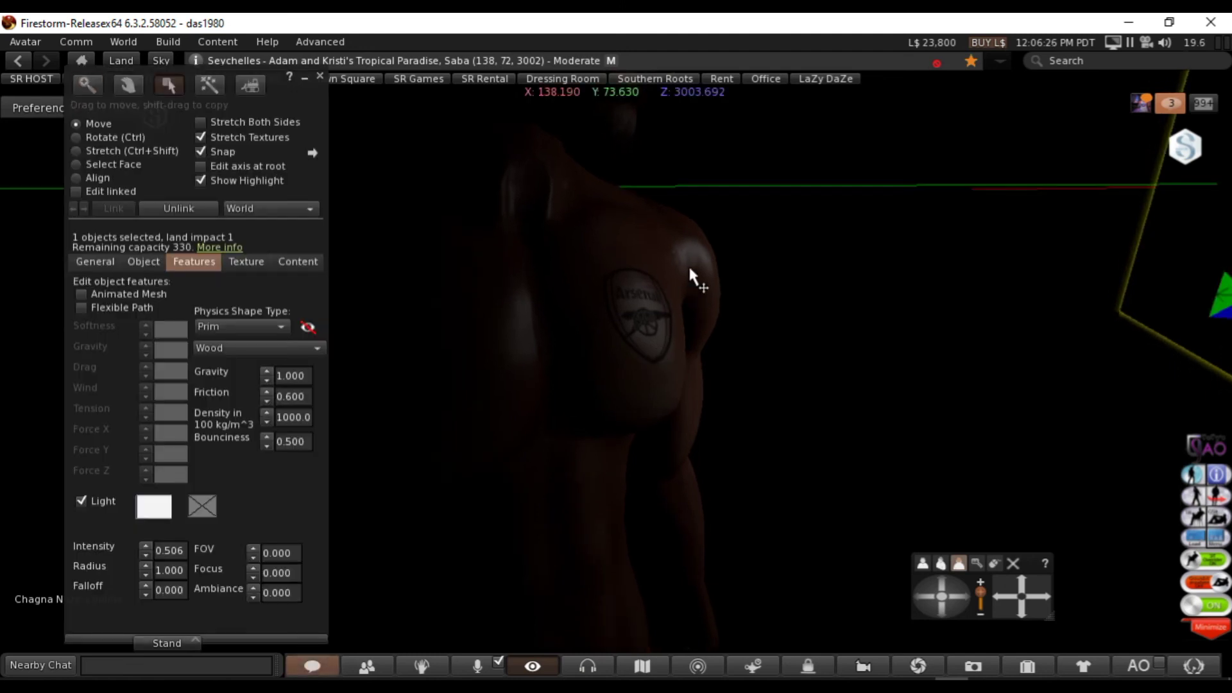
key(Escape)
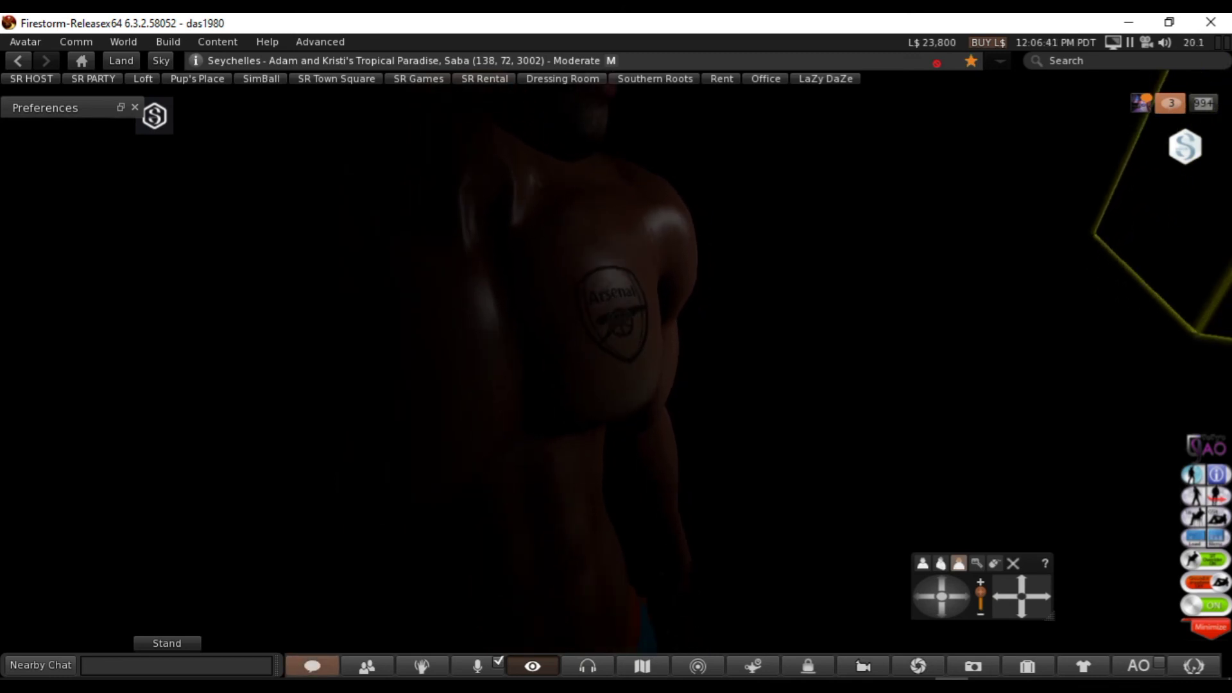
alt+drag(611, 363, 616, 363)
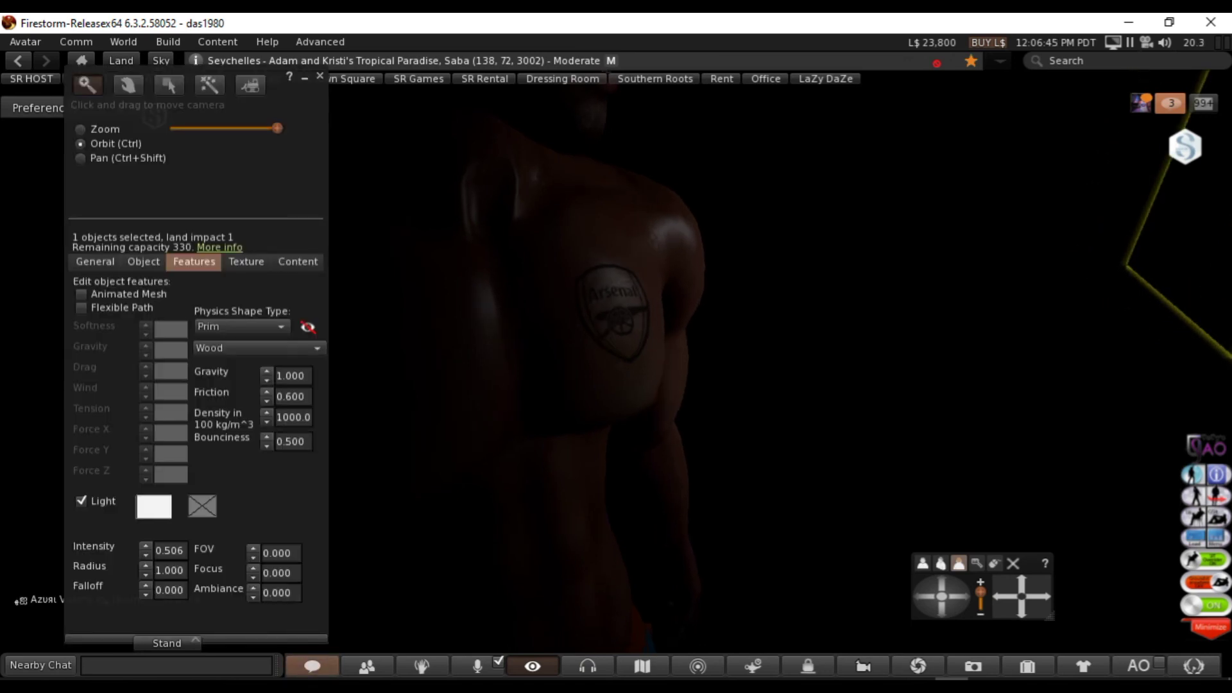
key(Escape)
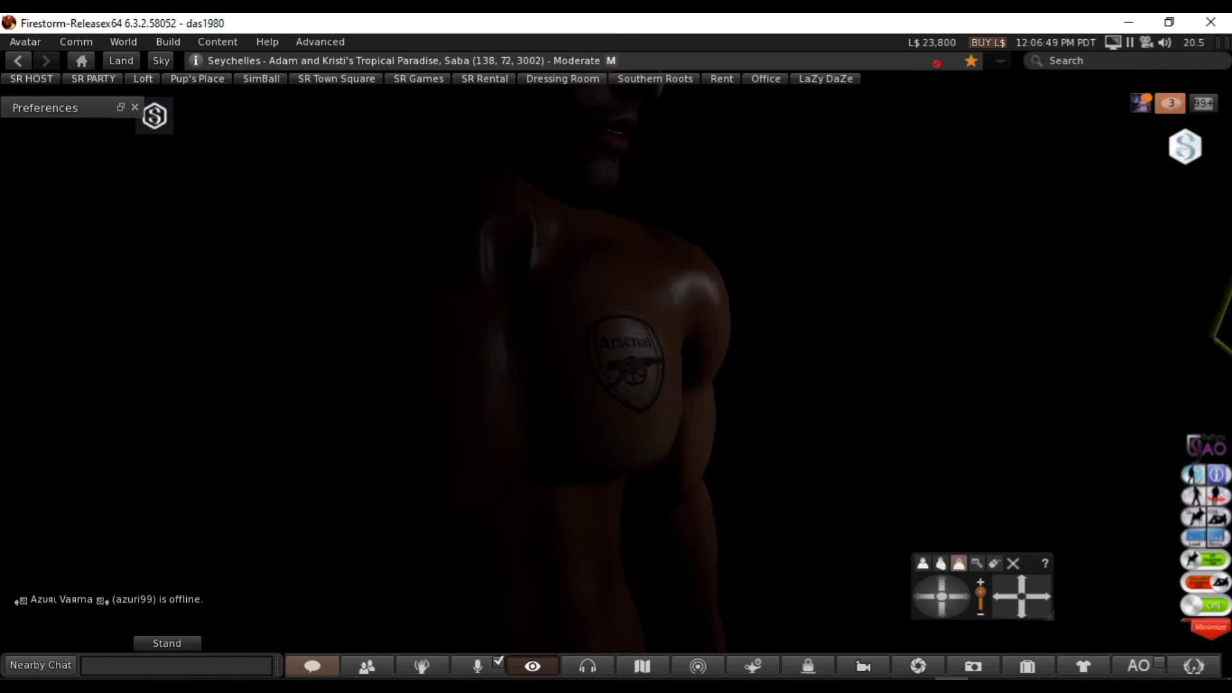
key(ctrl+1)
key(ctrl+3)
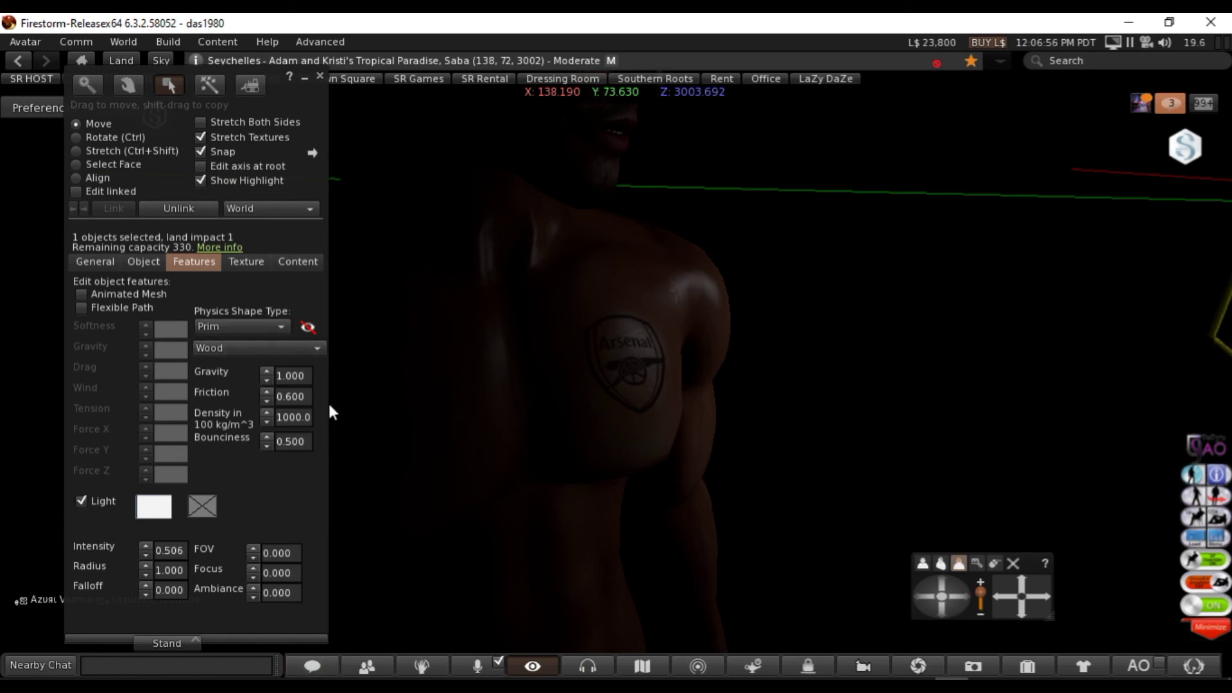
- Try a pink light colour on the box, and change it to a soft blue with RGB 127, 135, 226
click(206, 83)
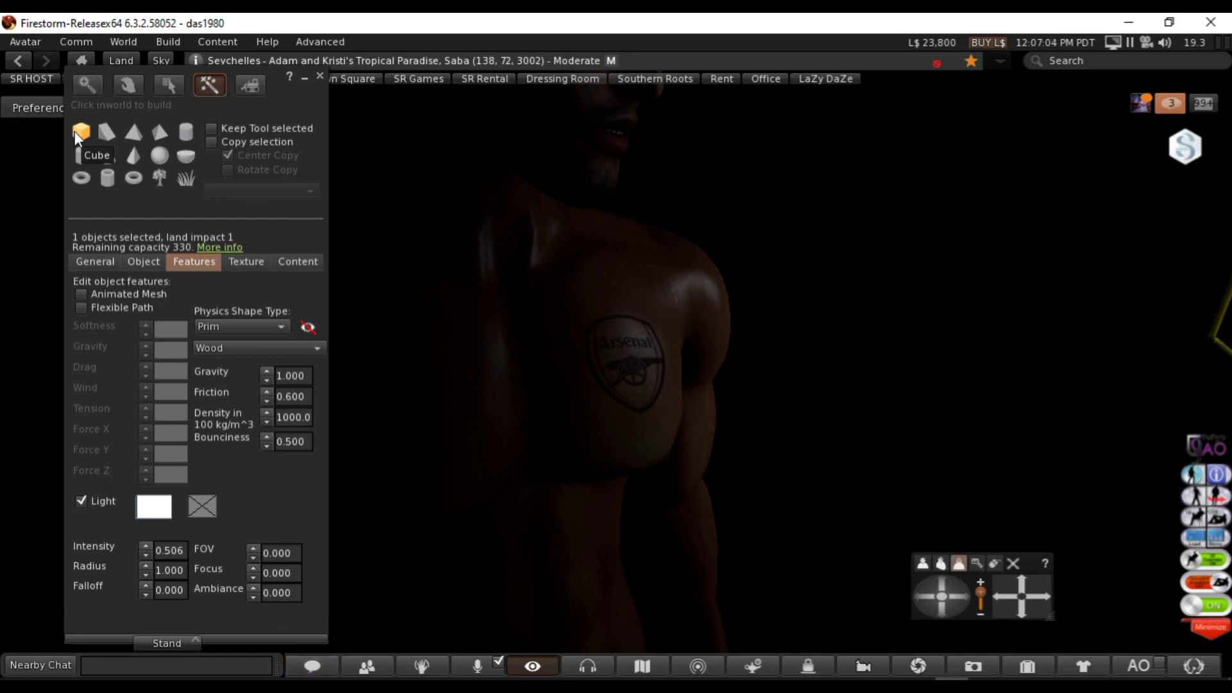
click(163, 510)
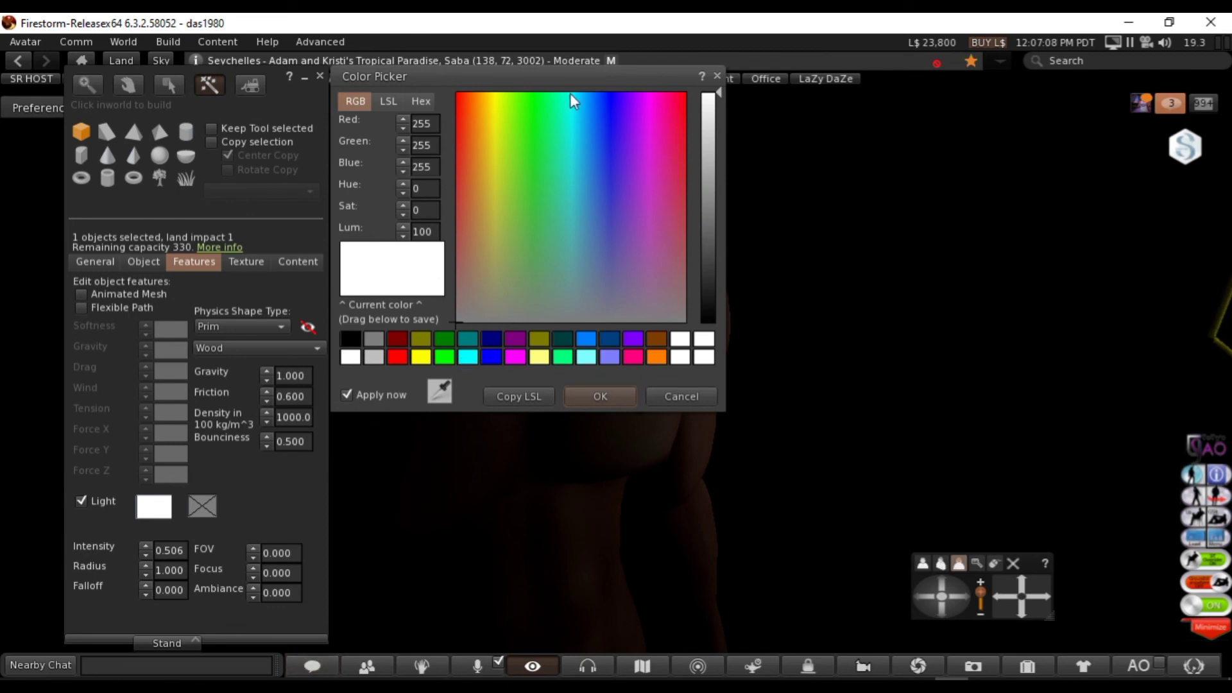
drag(571, 76, 359, 117)
drag(274, 133, 236, 132)
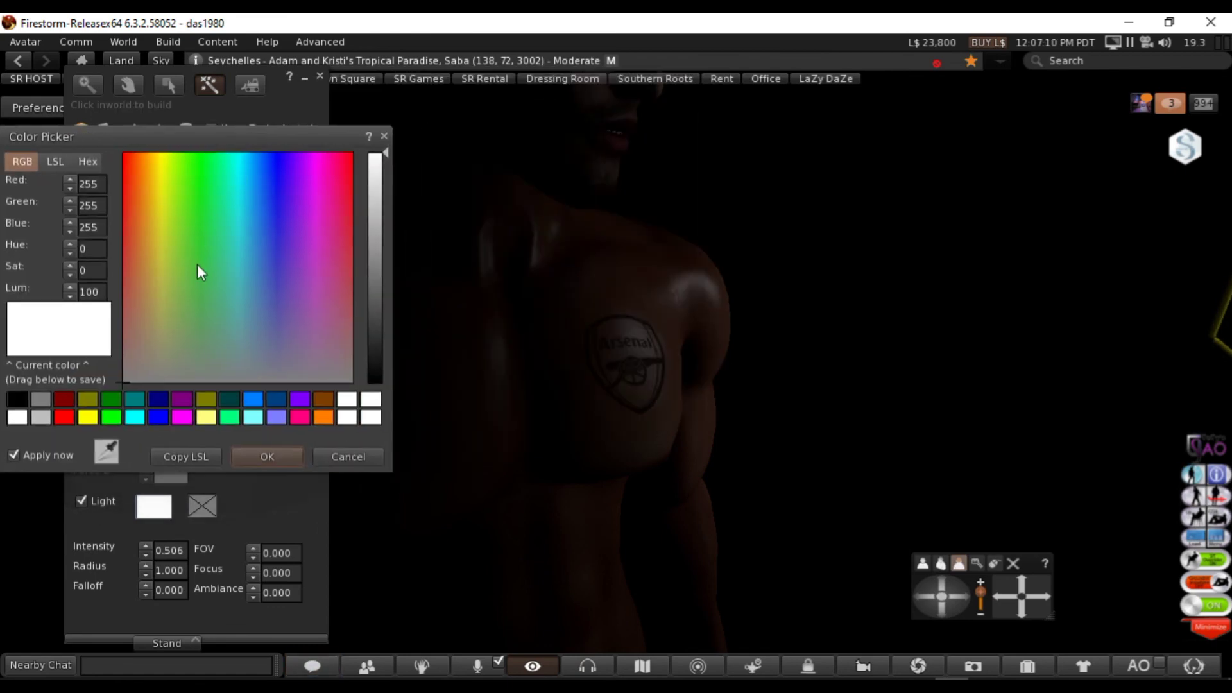
click(350, 214)
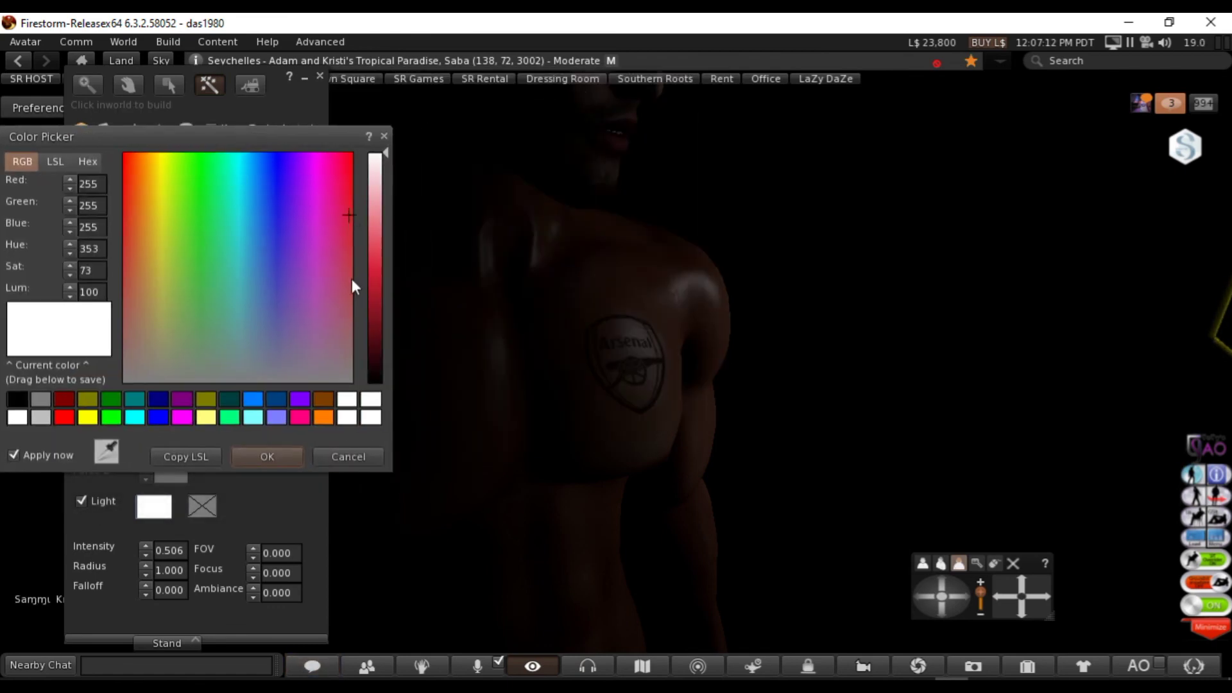
click(378, 251)
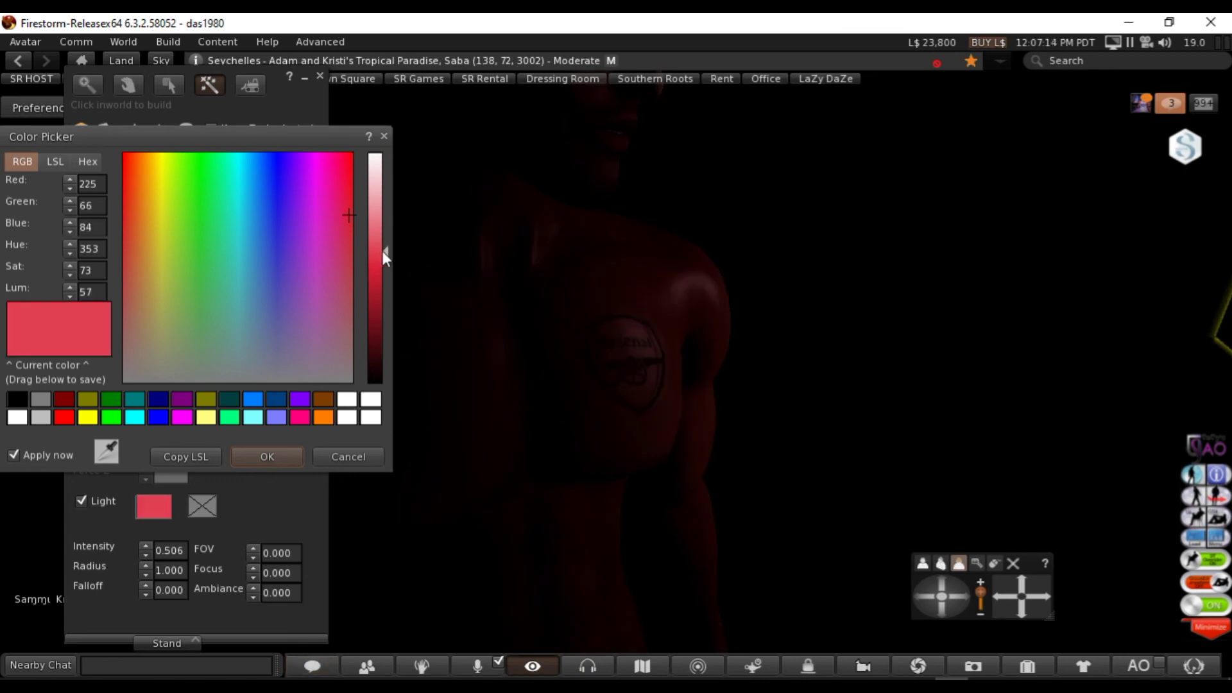
drag(386, 244, 387, 223)
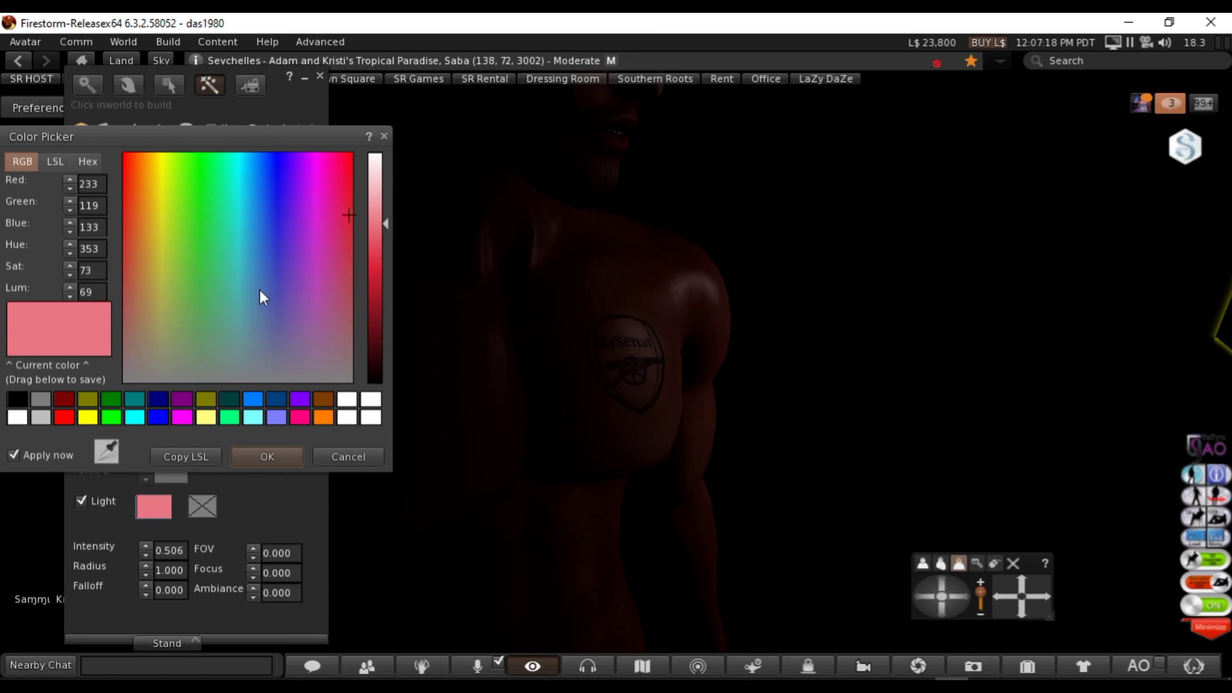
drag(283, 273, 272, 234)
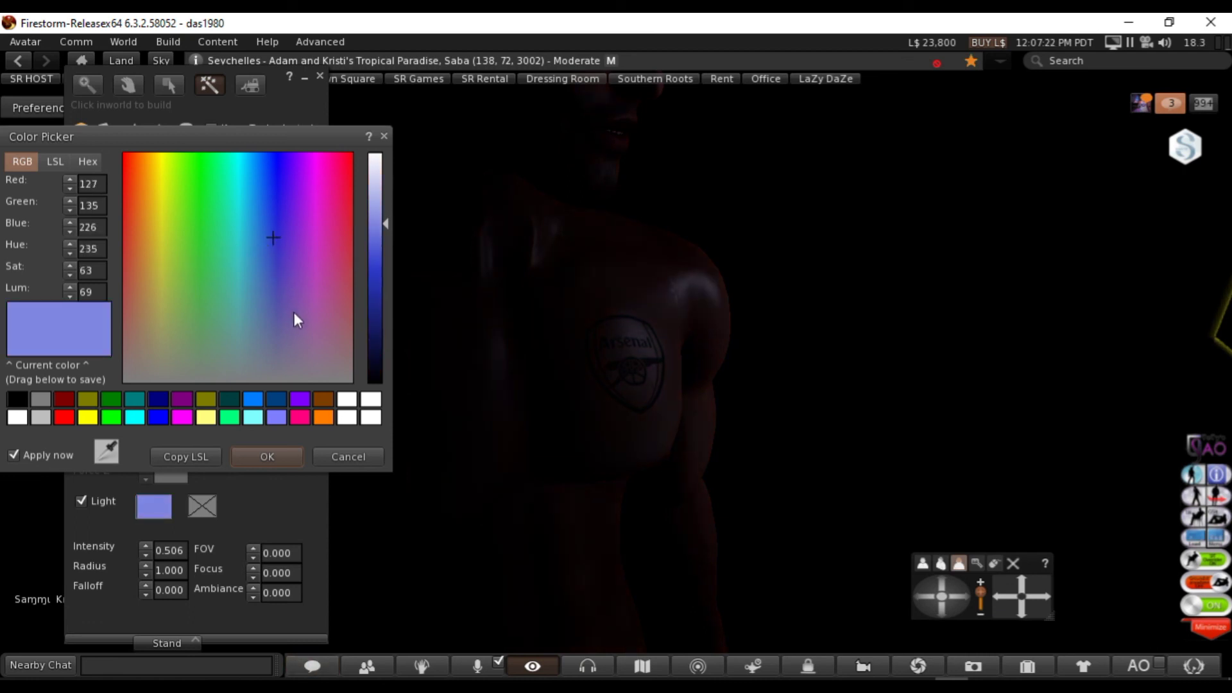
- Lower the blue light box beside the avatar to a Z position of about 3003.33
alt+drag(514, 308, 514, 410)
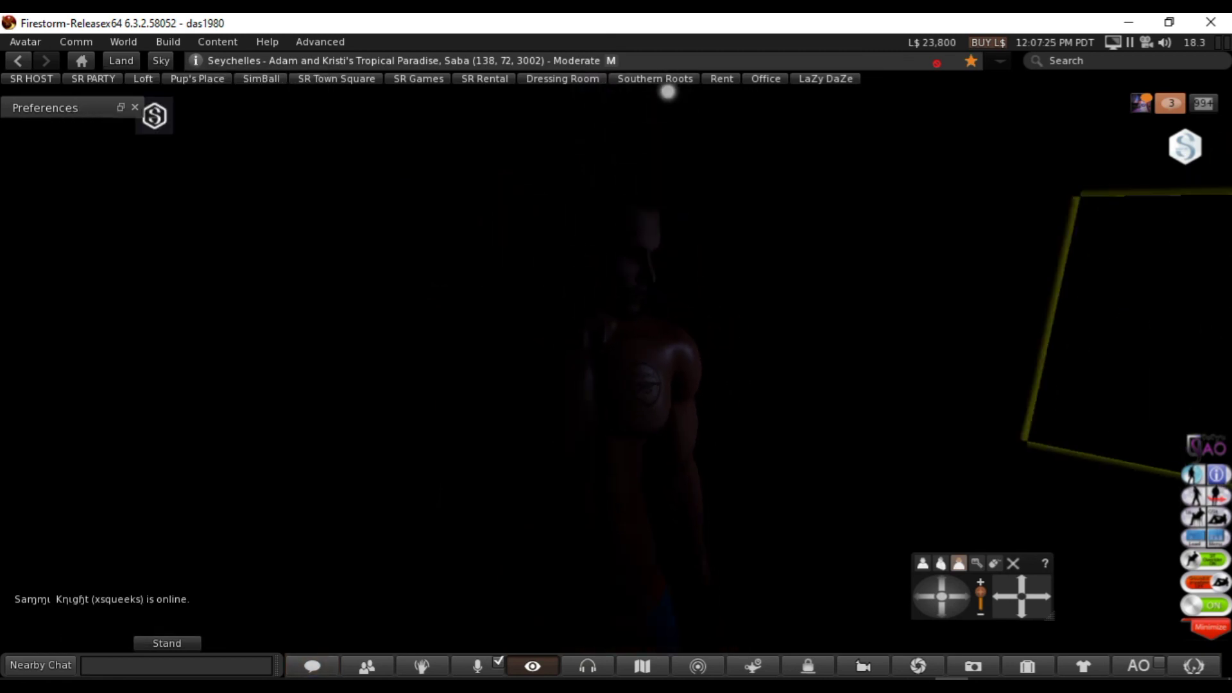
right_click(990, 364)
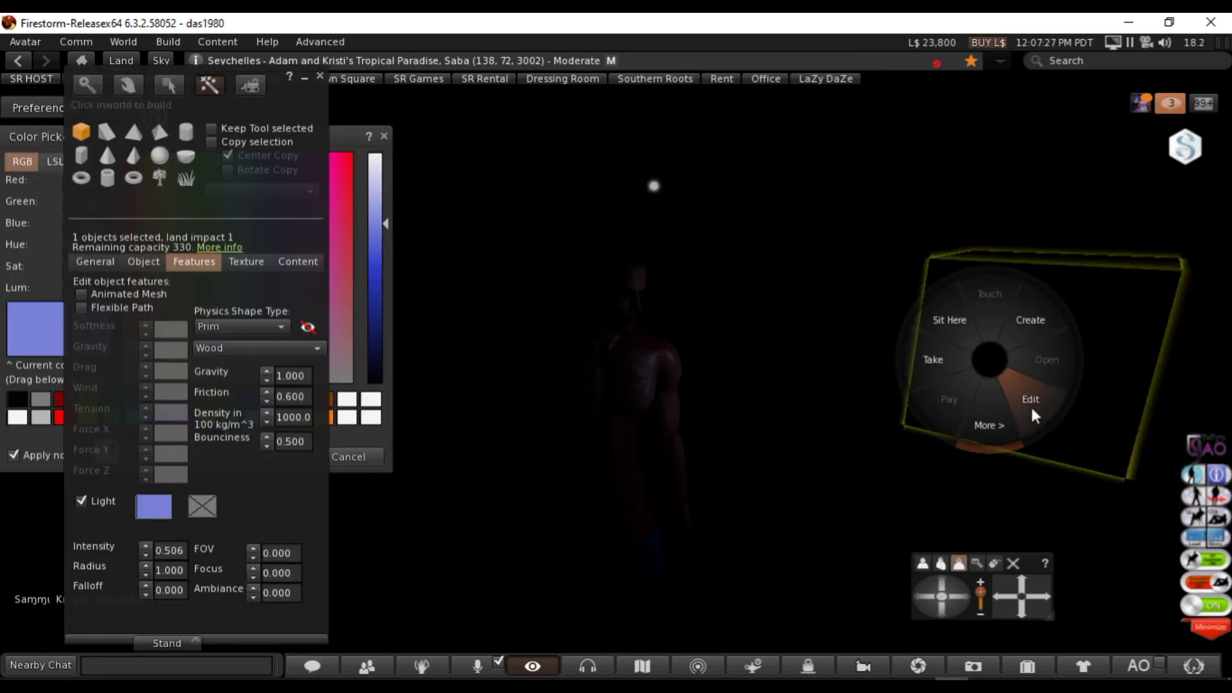
click(1031, 409)
drag(1023, 407, 1035, 514)
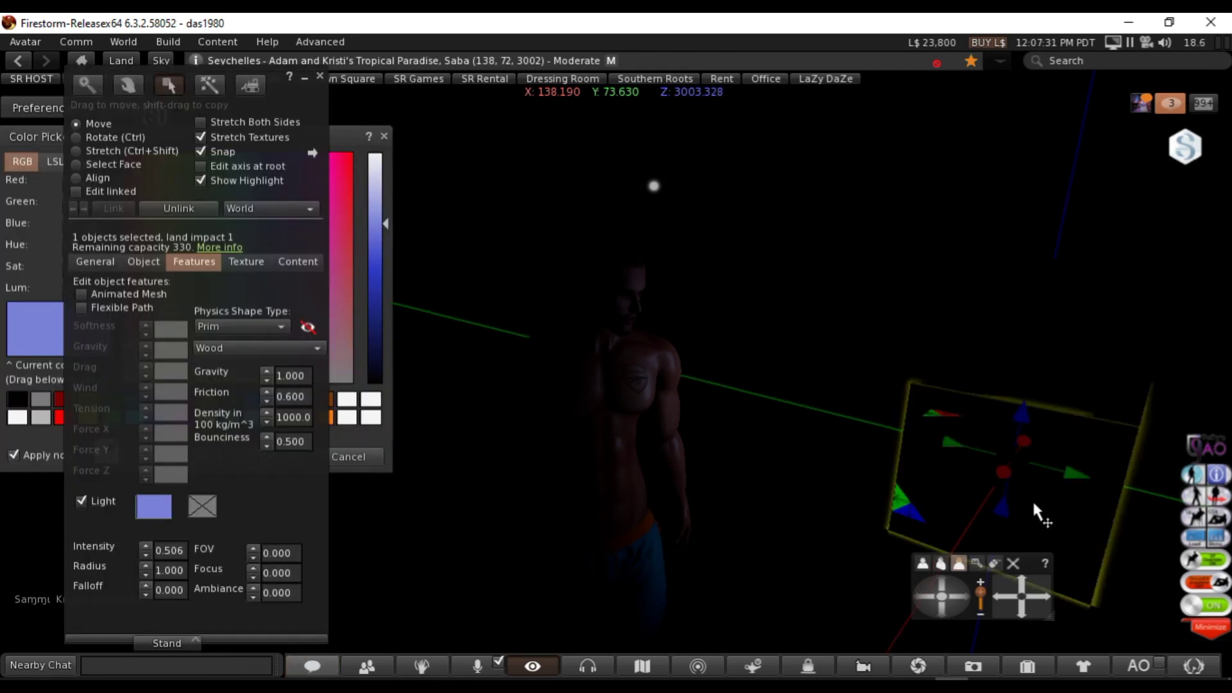
- Raise the blue light's intensity to 1.000 and reduce its radius to 0.800
scroll(633, 411, up, 5)
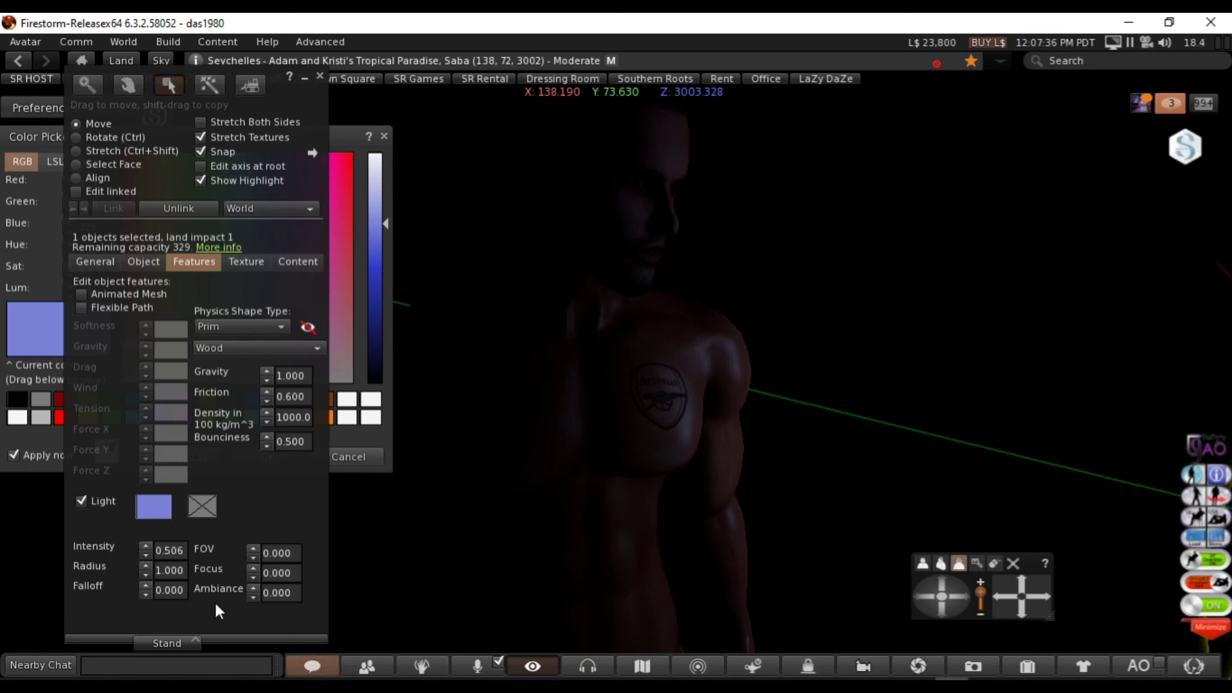
click(146, 546)
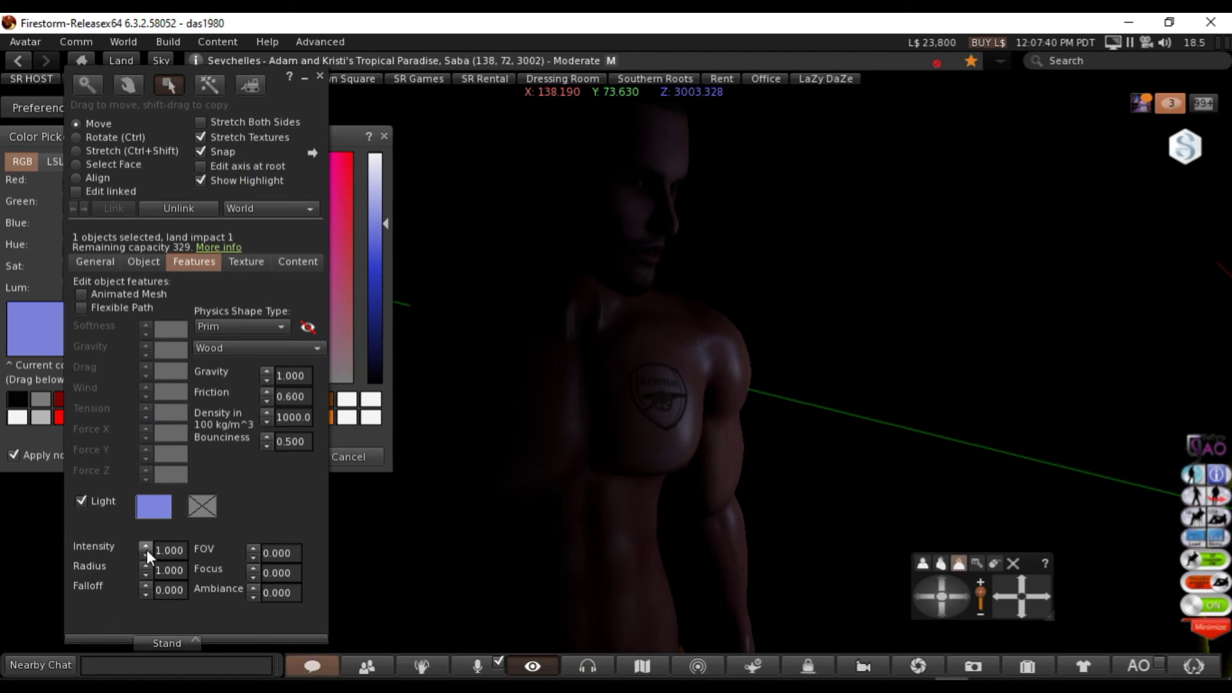
click(147, 573)
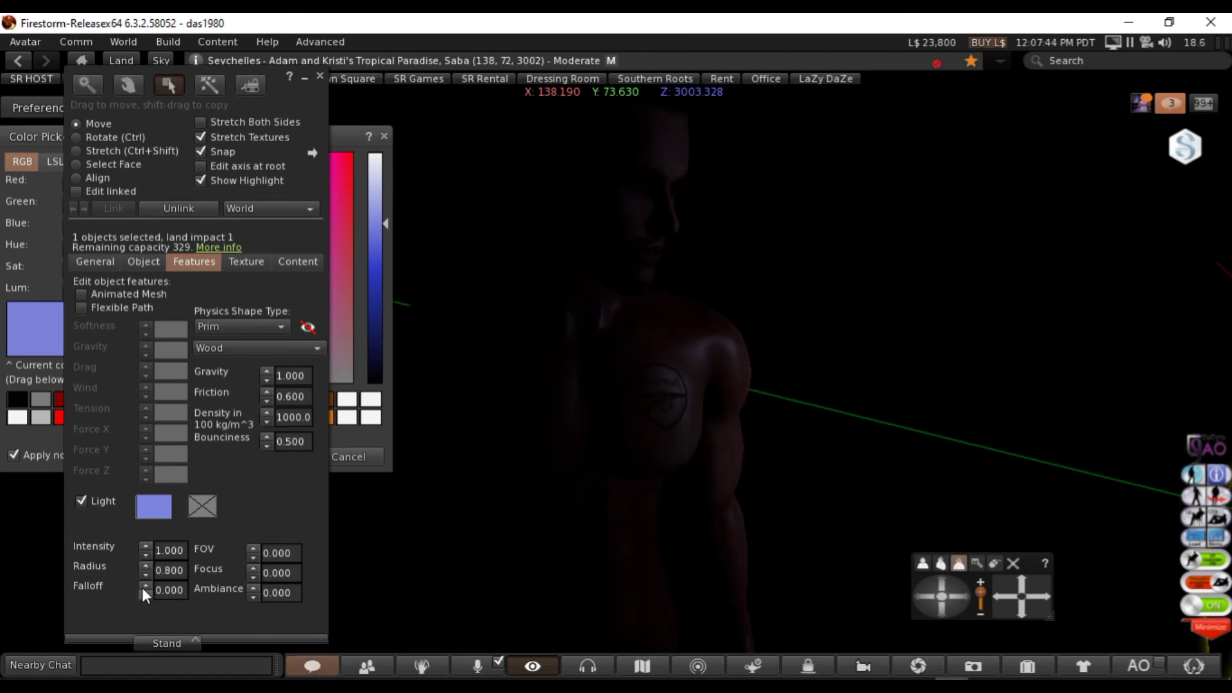
click(145, 586)
- Minimize the build tools and examine the blue light on the avatar from different angles and distances
click(305, 77)
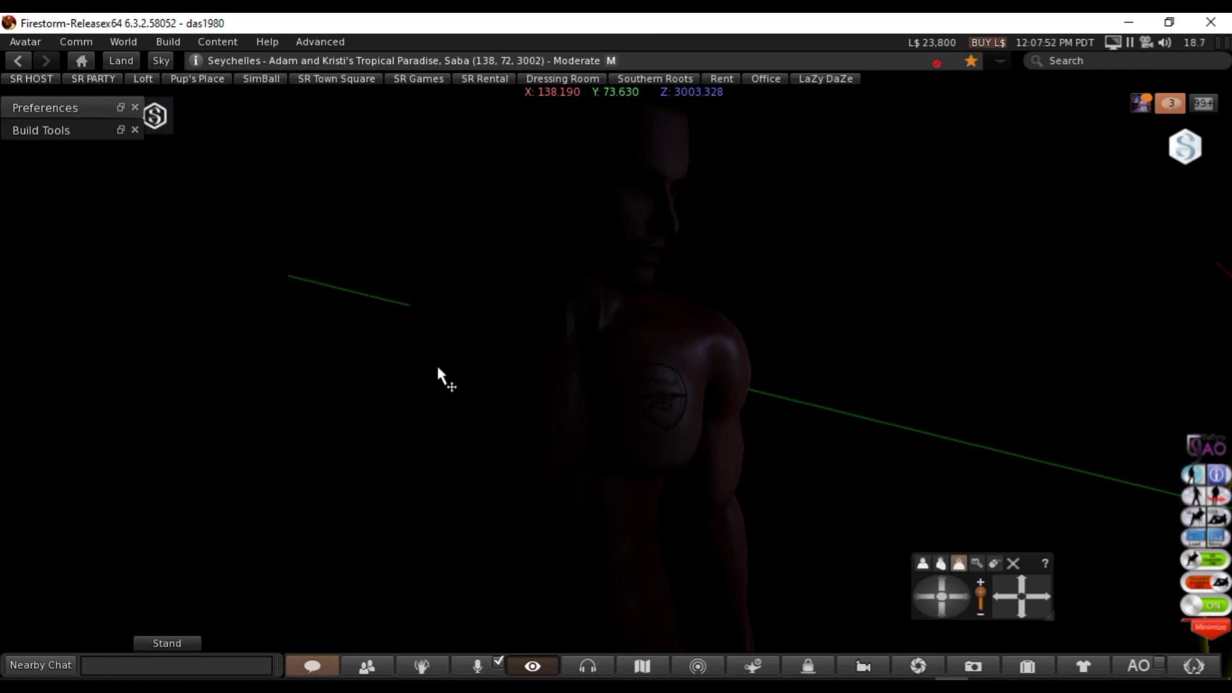
alt+drag(626, 350, 526, 397)
alt+drag(333, 415, 379, 427)
alt+drag(746, 295, 738, 334)
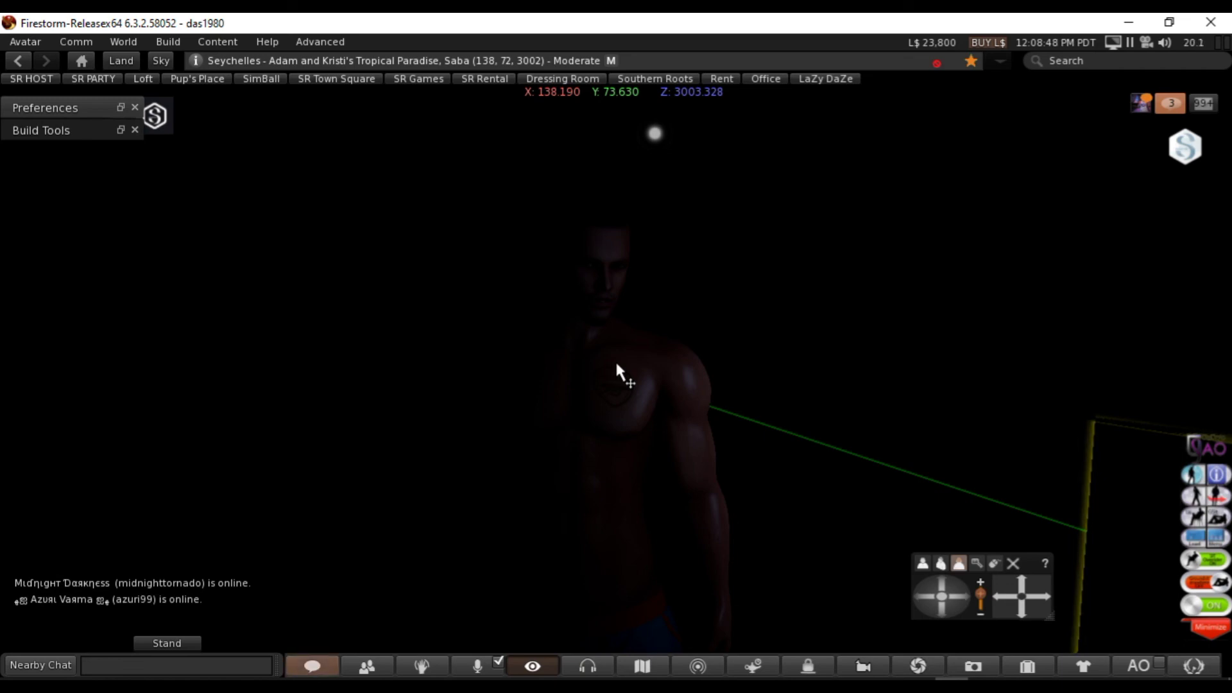
mouse_move(985, 690)
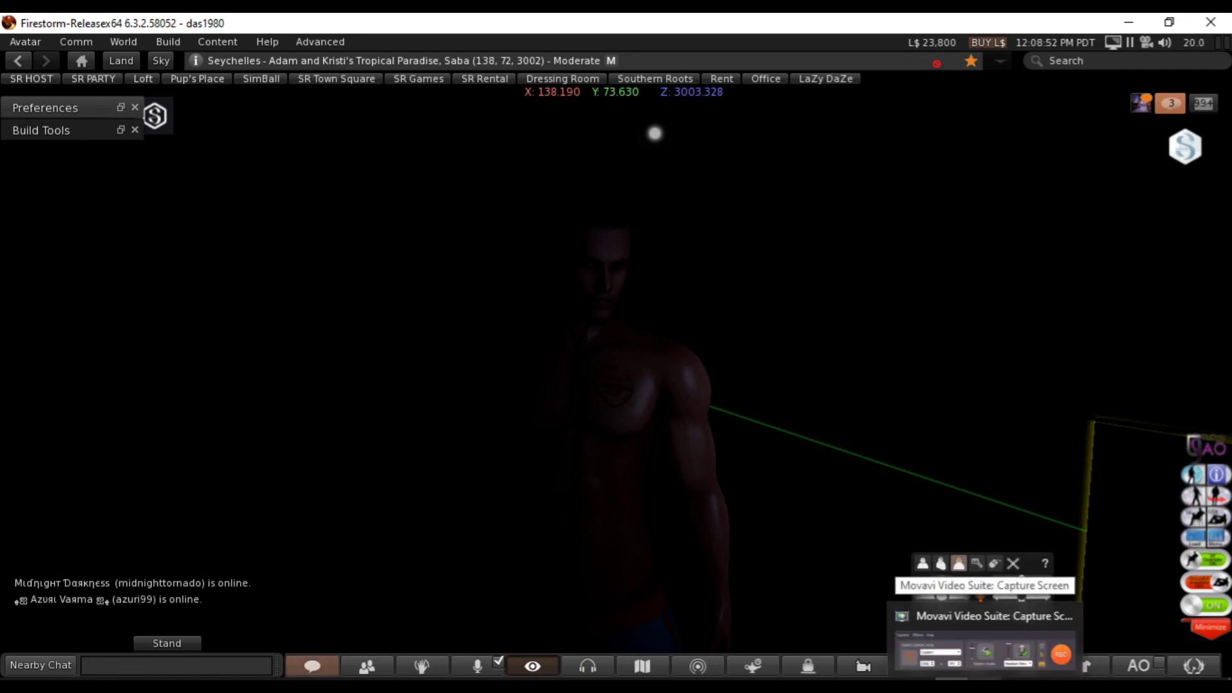